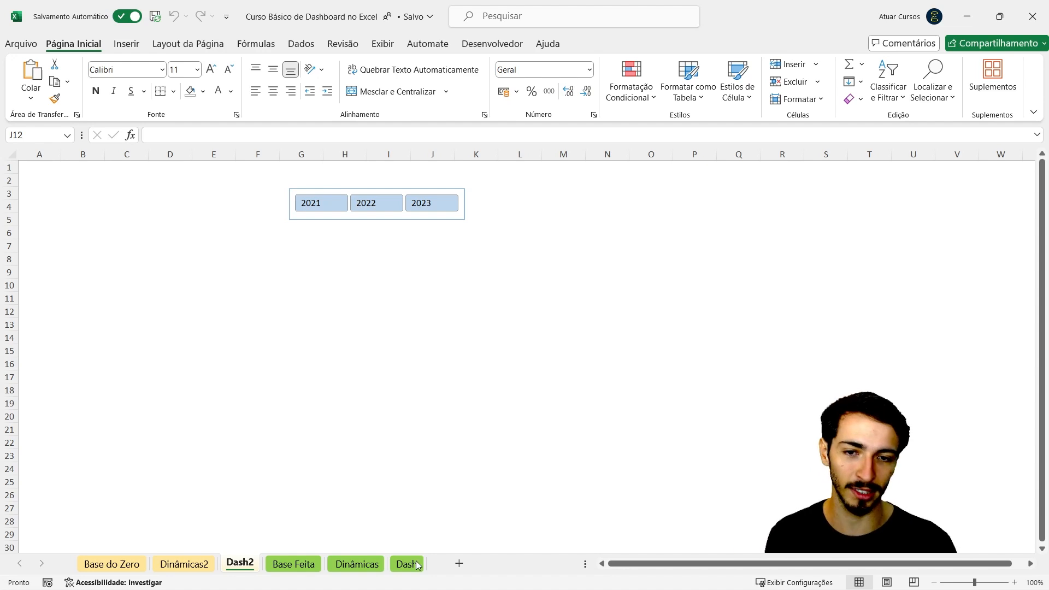
Review the finished Dash sheet, the Base do Zero records, the Dinâmicas2 pivot tables and the Dash2 sheet.
{"action": "left_click", "coordinate": [407, 564]}
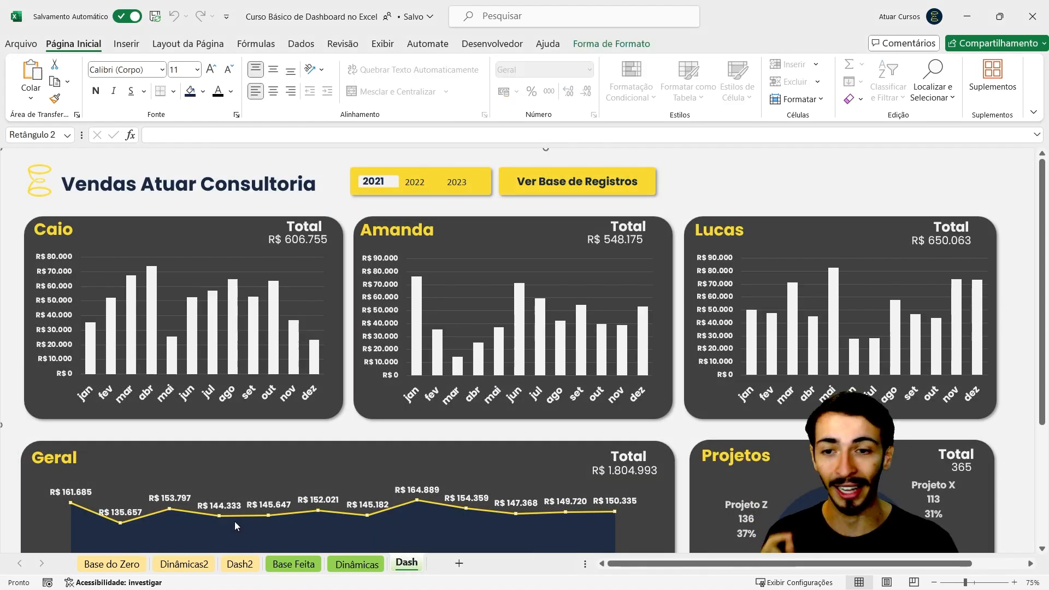
{"action": "left_click", "coordinate": [113, 565]}
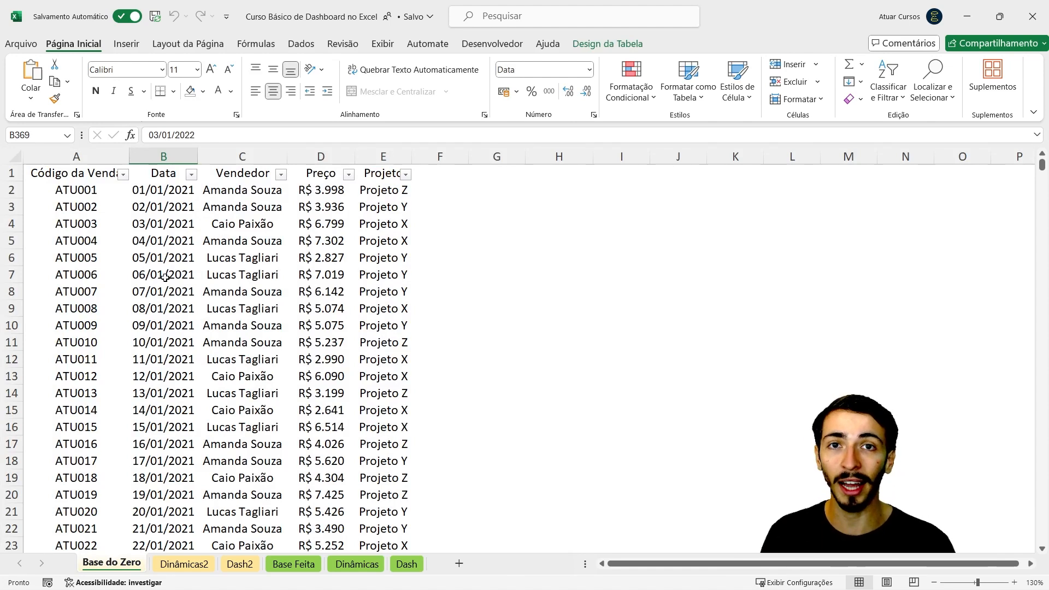
{"action": "left_click", "coordinate": [203, 565]}
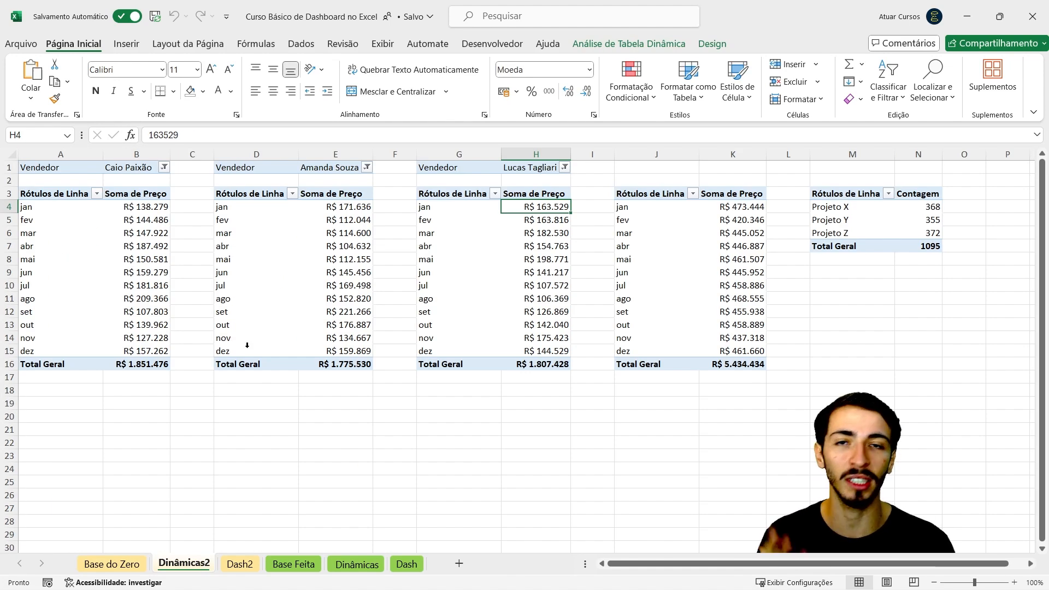
{"action": "left_click", "coordinate": [240, 564]}
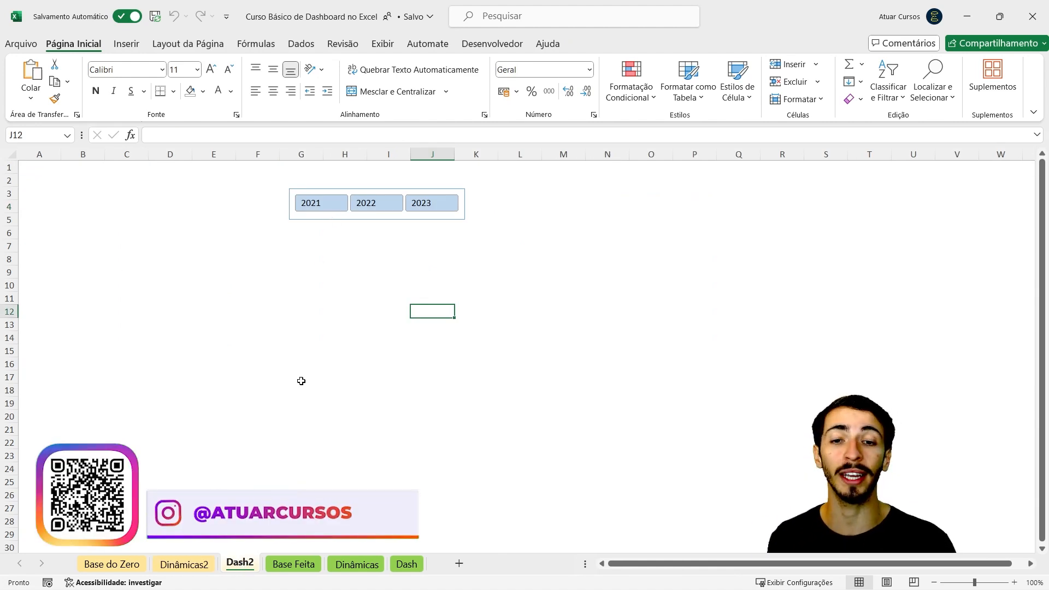
Examine the finished Dash dashboard's layout: background, title, year slicer, records button, chart cards and totals.
{"action": "left_click", "coordinate": [406, 565]}
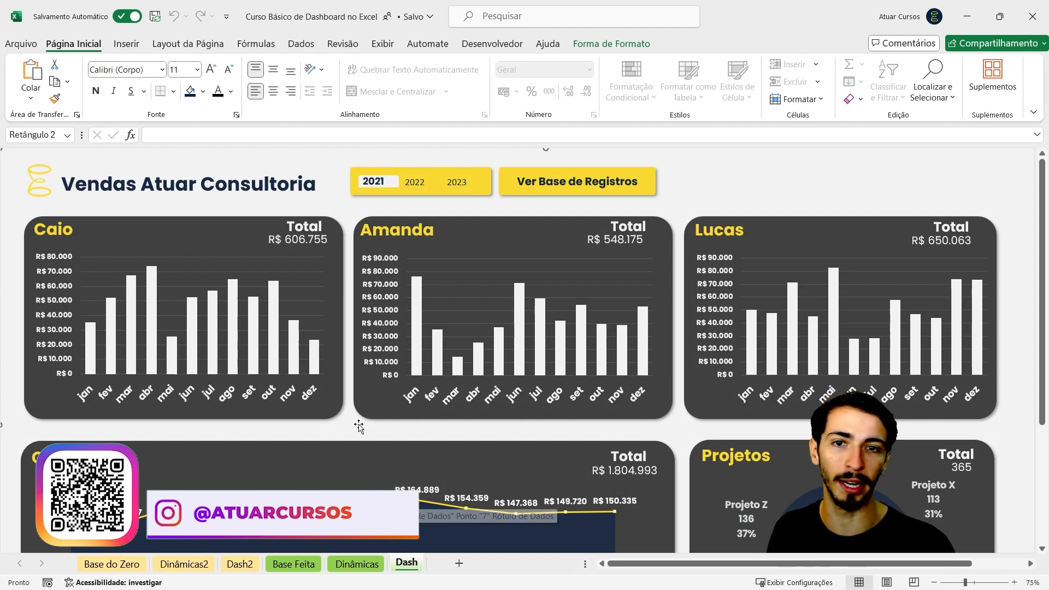
{"action": "mouse_move", "coordinate": [250, 360]}
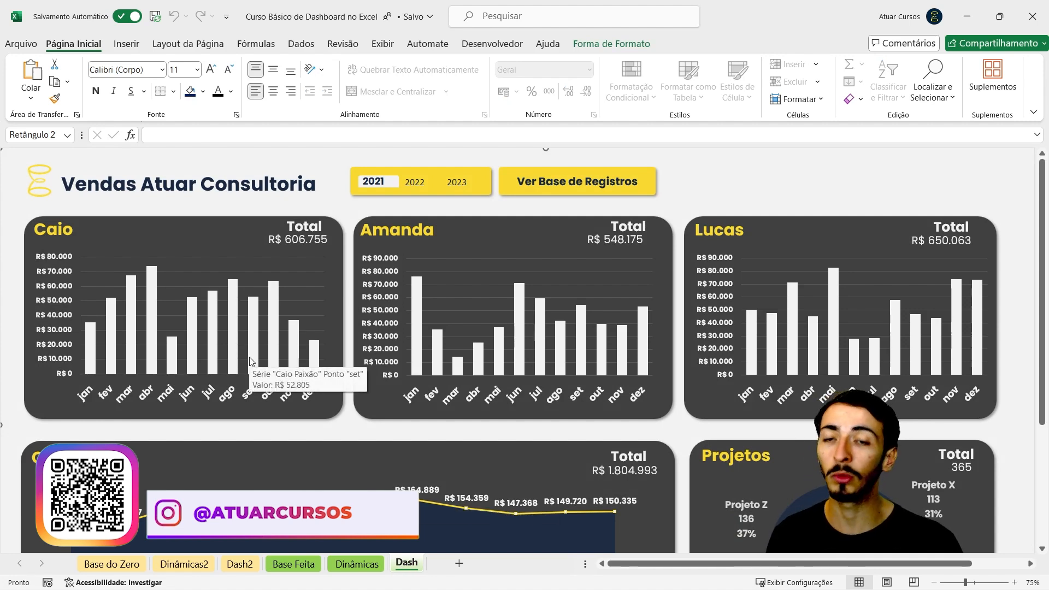
{"action": "left_click", "coordinate": [204, 225]}
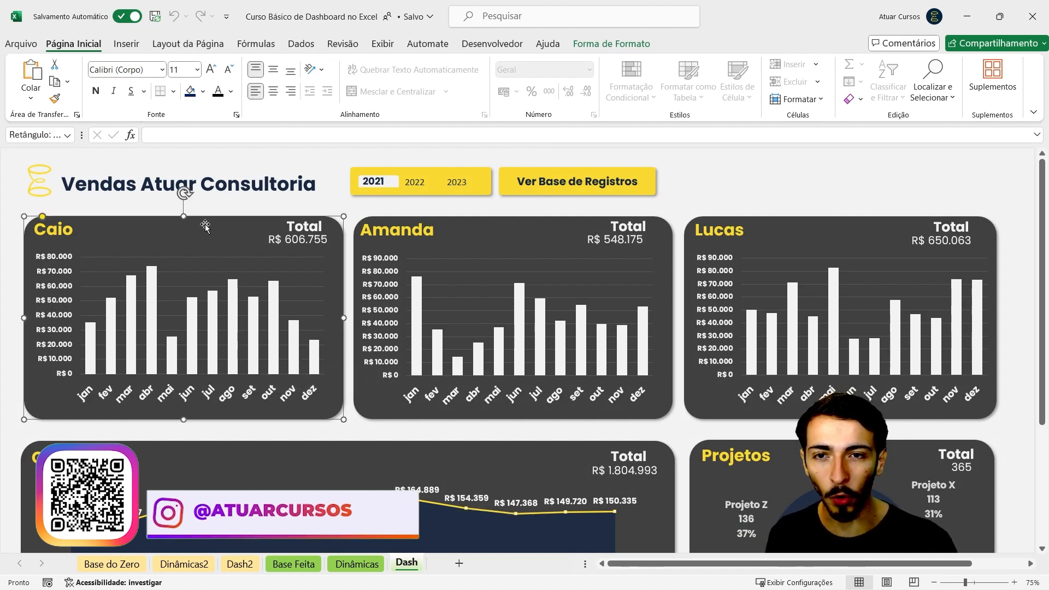
{"action": "left_click", "coordinate": [240, 184]}
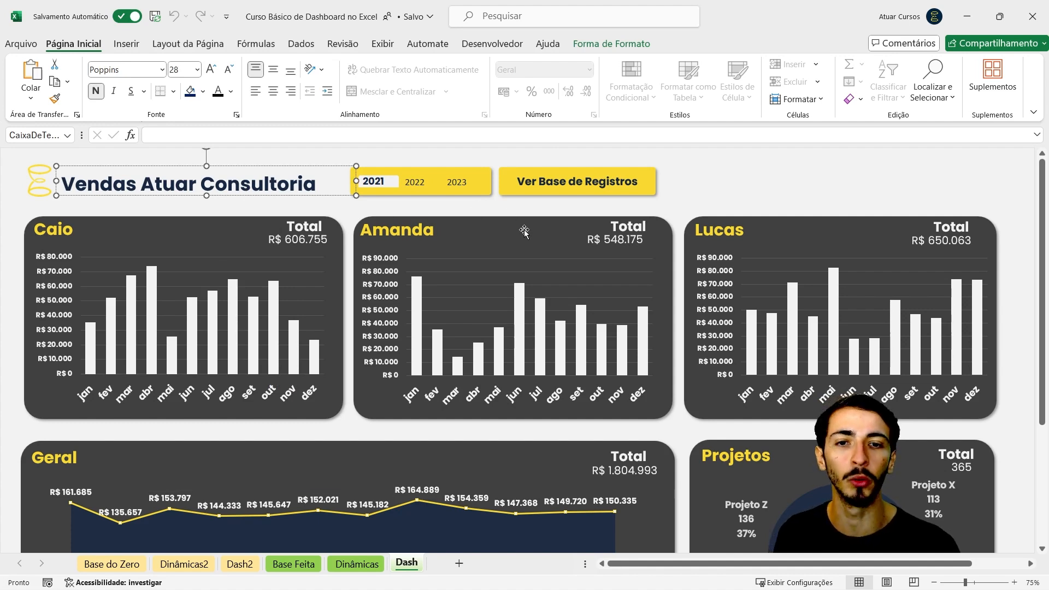
{"action": "left_click", "coordinate": [544, 176]}
{"action": "left_click", "coordinate": [708, 173]}
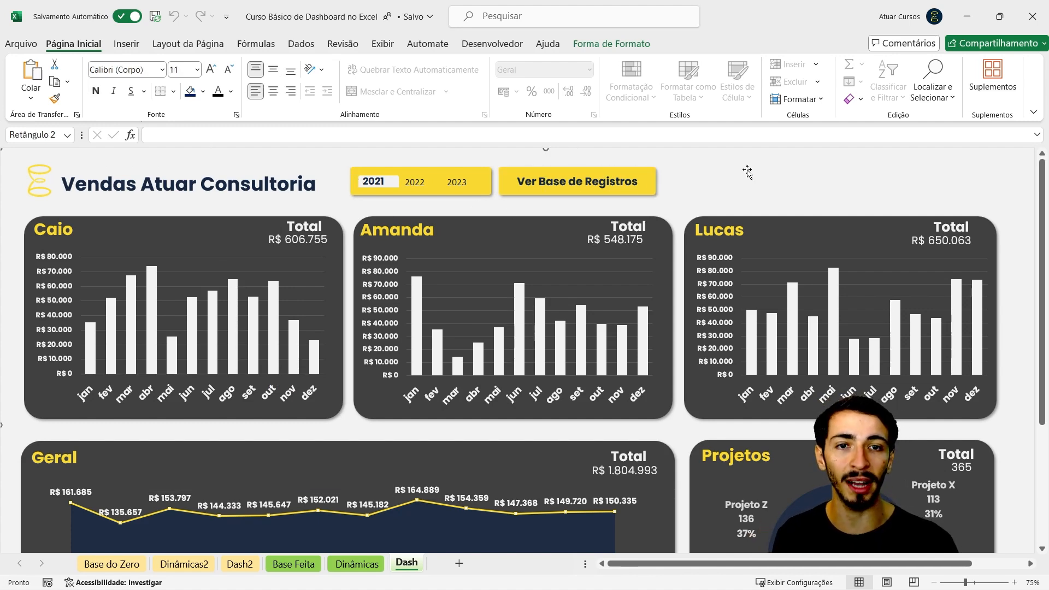
{"action": "left_click", "coordinate": [595, 172]}
{"action": "left_click", "coordinate": [595, 191]}
{"action": "scroll", "coordinate": [611, 231], "scroll_direction": "down", "scroll_amount": 2}
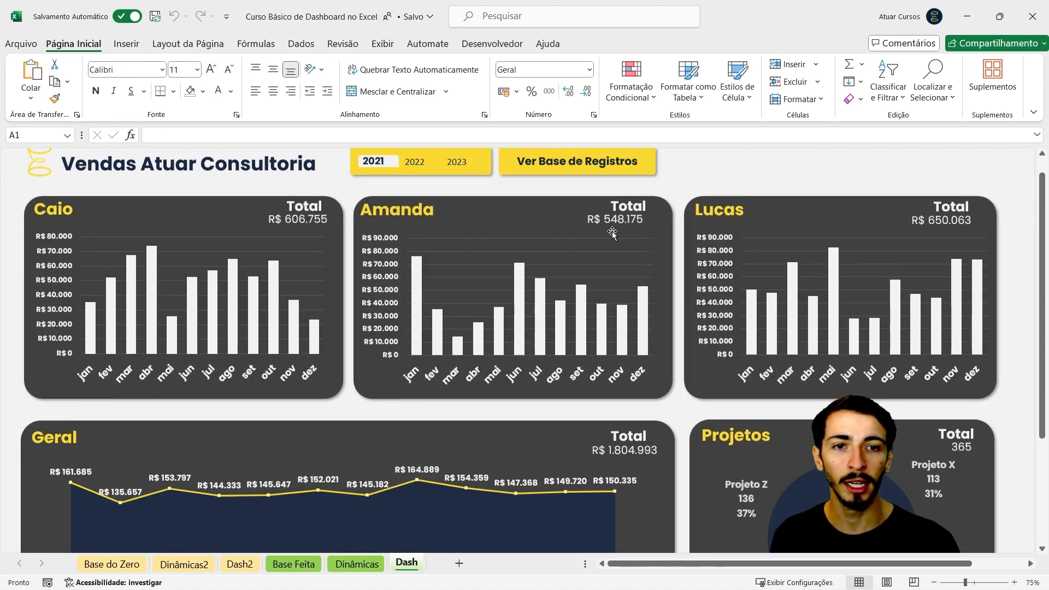
{"action": "scroll", "coordinate": [675, 375], "scroll_direction": "up", "scroll_amount": 2}
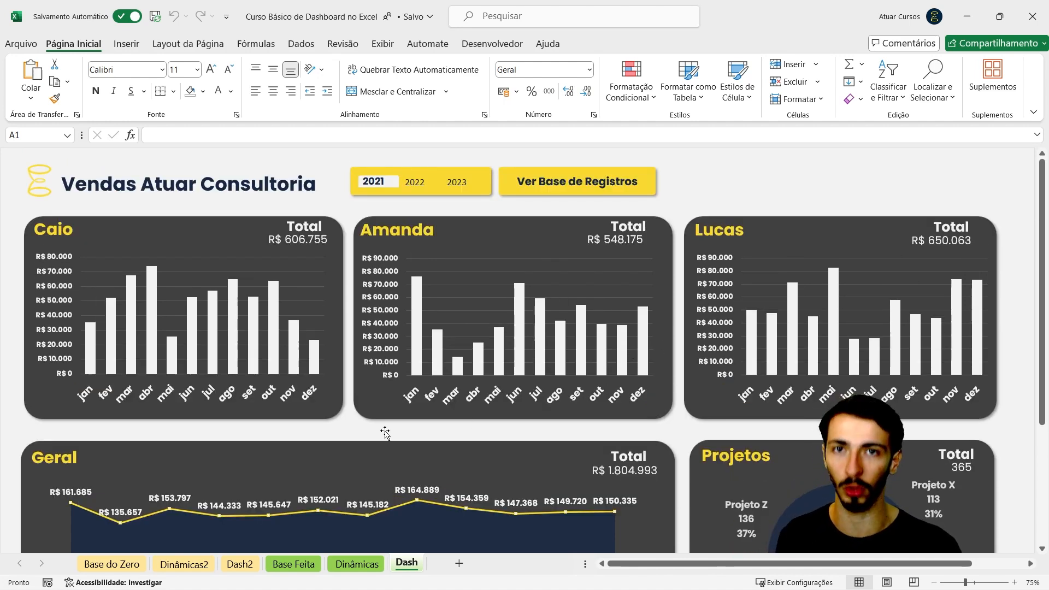
Inspect the year slicer on the Dash2 sheet.
{"action": "left_click", "coordinate": [249, 568]}
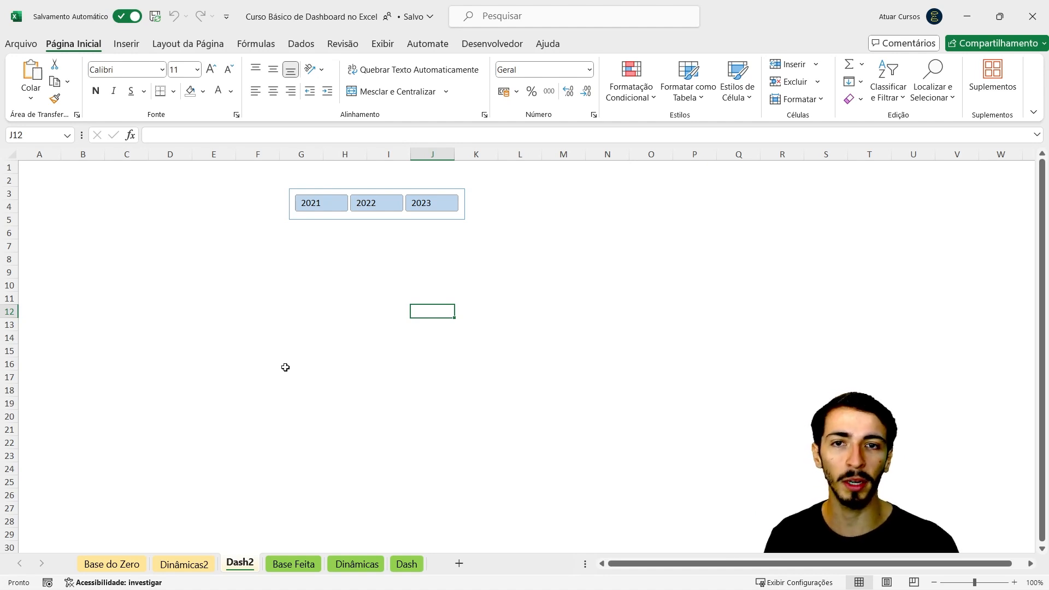
{"action": "left_click", "coordinate": [383, 223]}
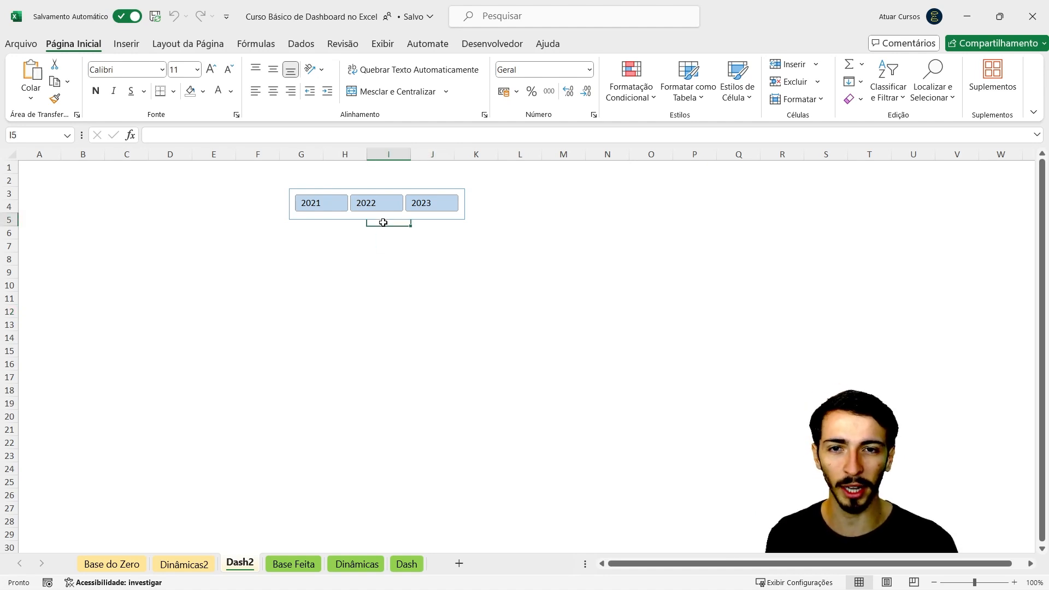
{"action": "left_click", "coordinate": [381, 219]}
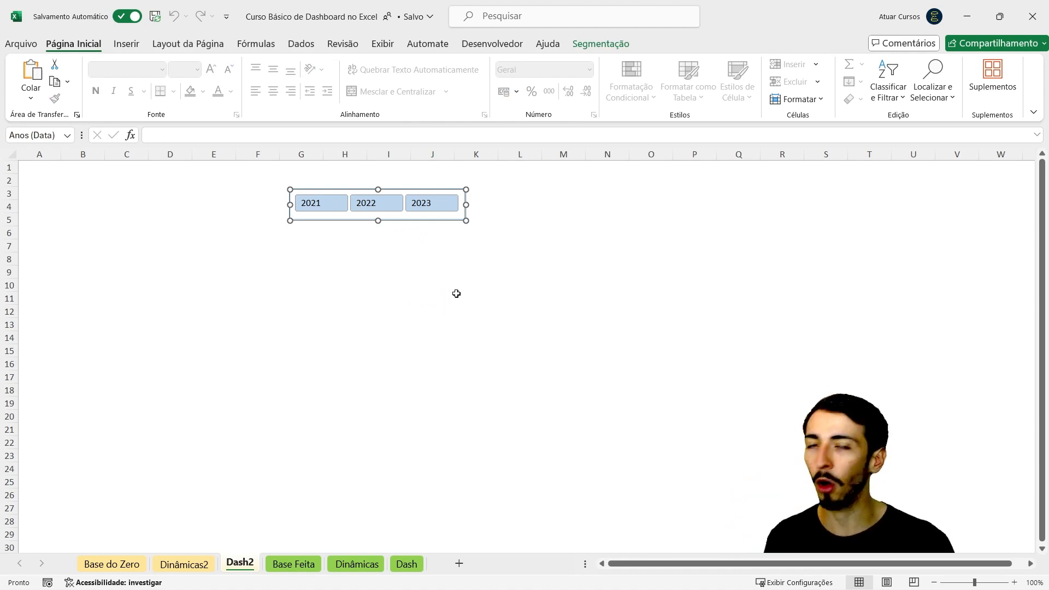
{"action": "left_click", "coordinate": [389, 454]}
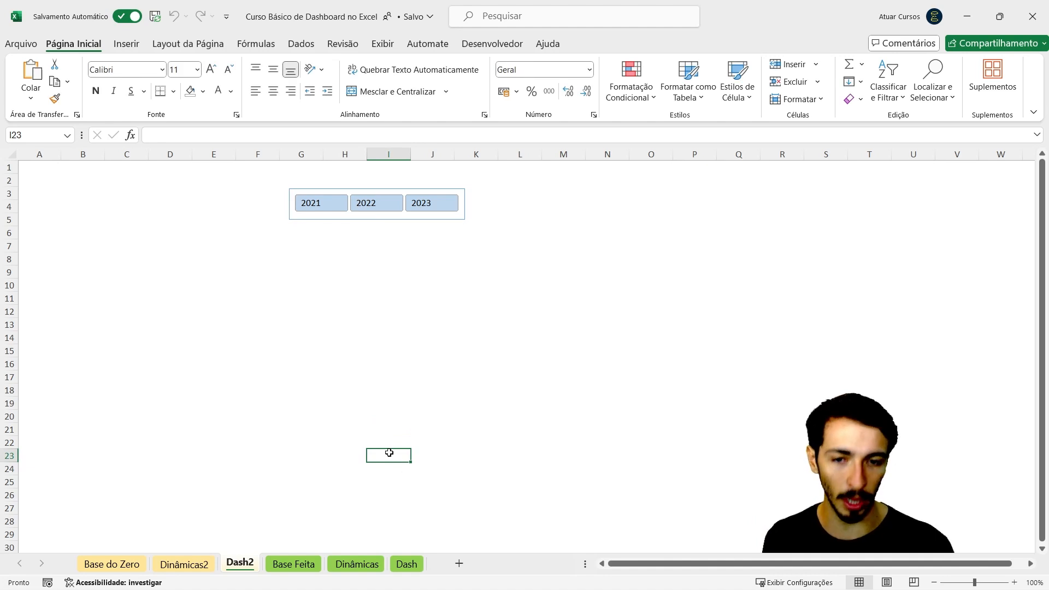
Check the zoom level of the Dash sheet and set the Dash2 sheet's zoom to 75%.
{"action": "left_click", "coordinate": [417, 564]}
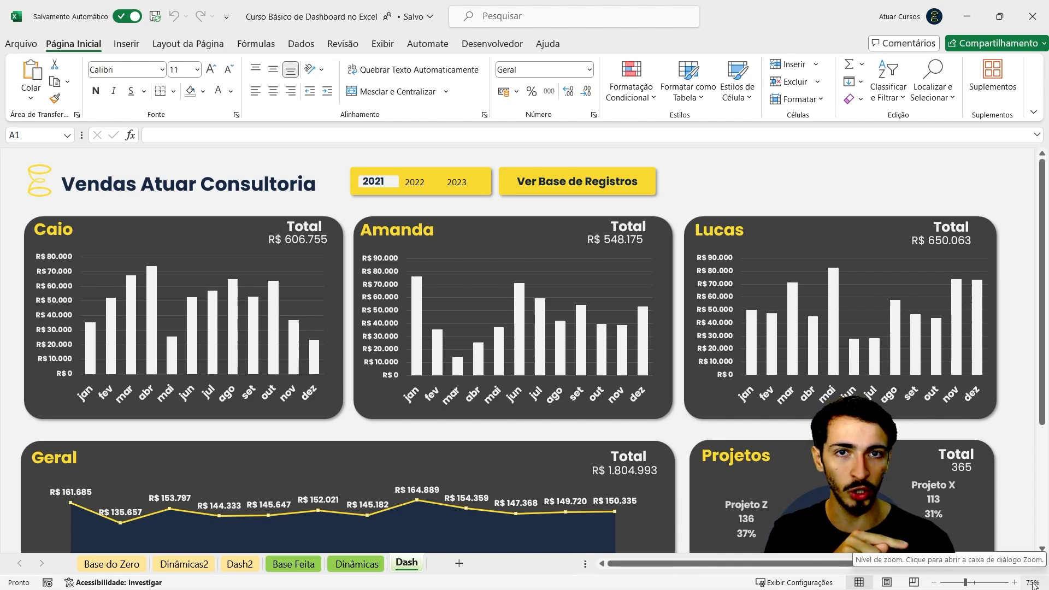
{"action": "left_click", "coordinate": [240, 564]}
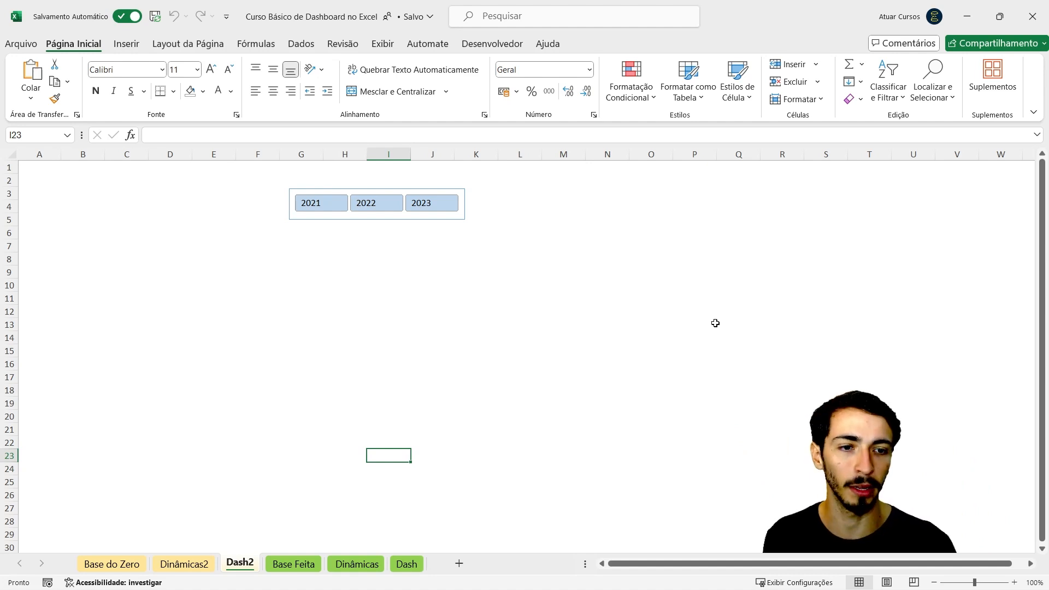
{"action": "left_click", "coordinate": [1034, 583]}
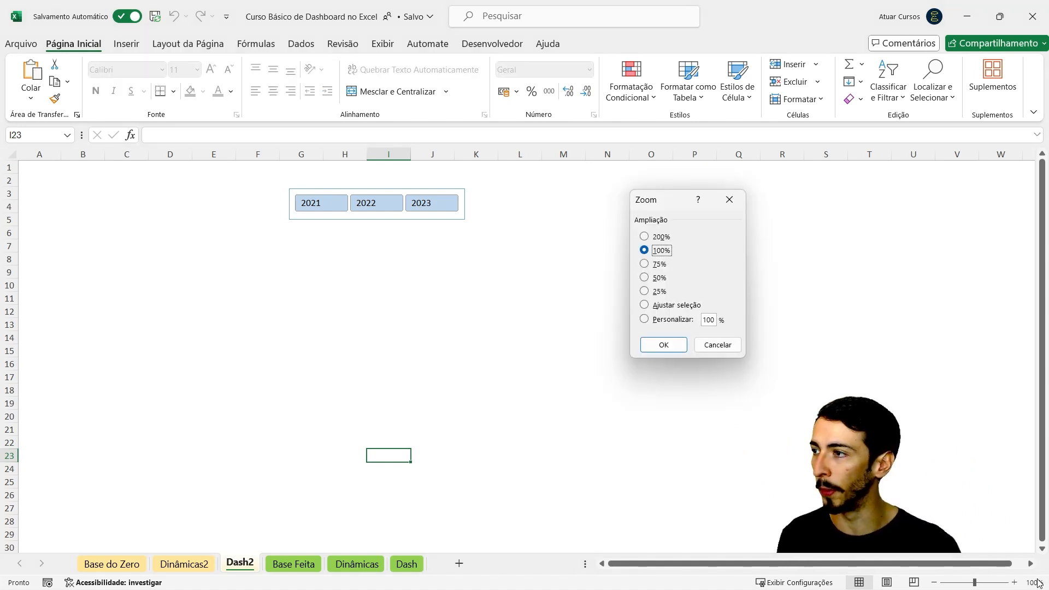
{"action": "double_click", "coordinate": [716, 320]}
{"action": "key", "text": "BackSpace"}
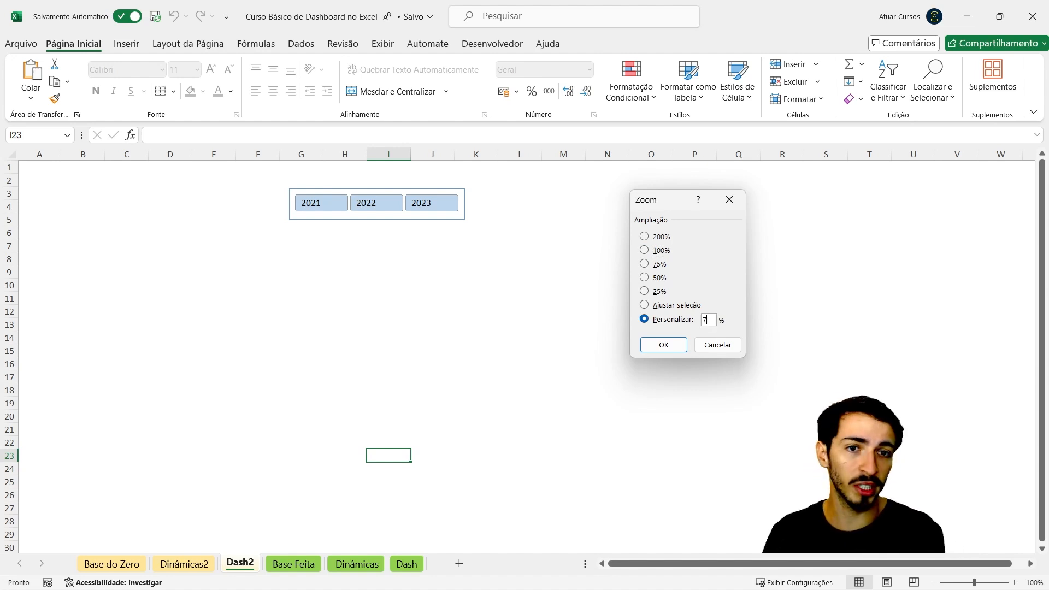
{"action": "left_click", "coordinate": [674, 342]}
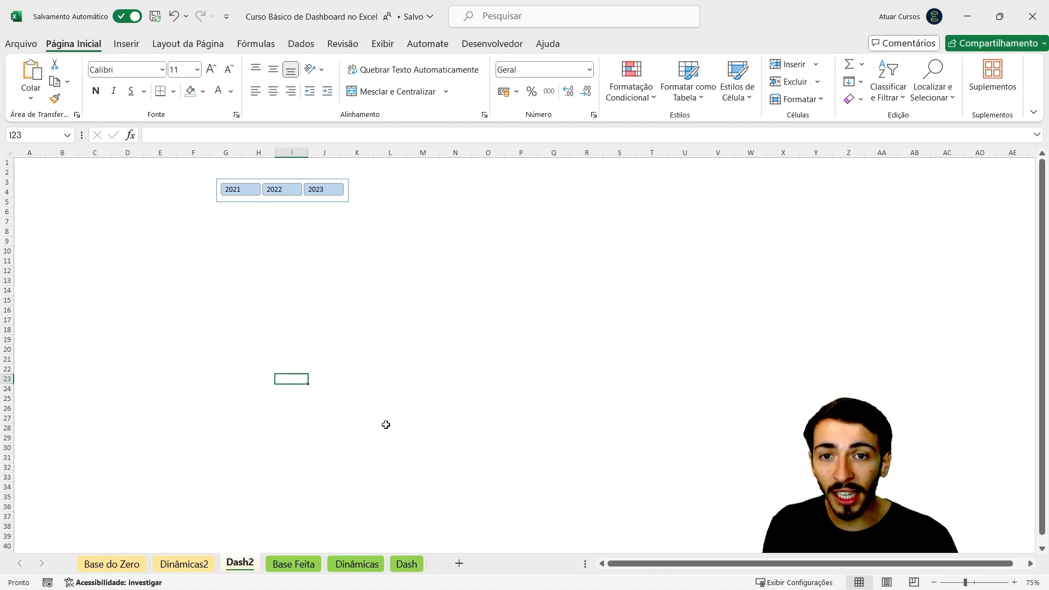
Examine how the background rectangle spans the whole finished dashboard on the Dash sheet.
{"action": "left_click", "coordinate": [406, 564]}
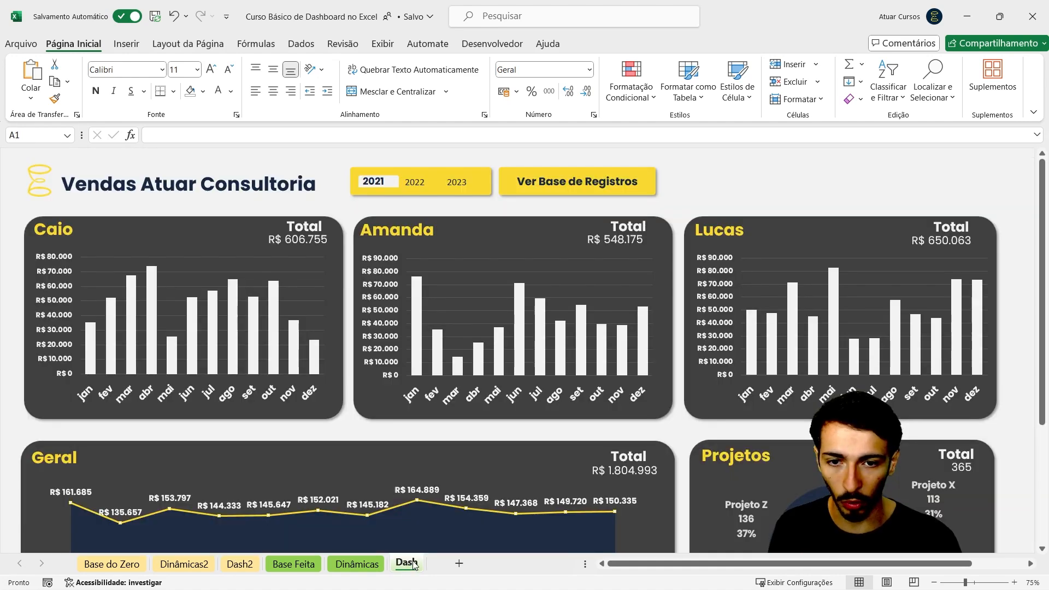
{"action": "left_click", "coordinate": [328, 165]}
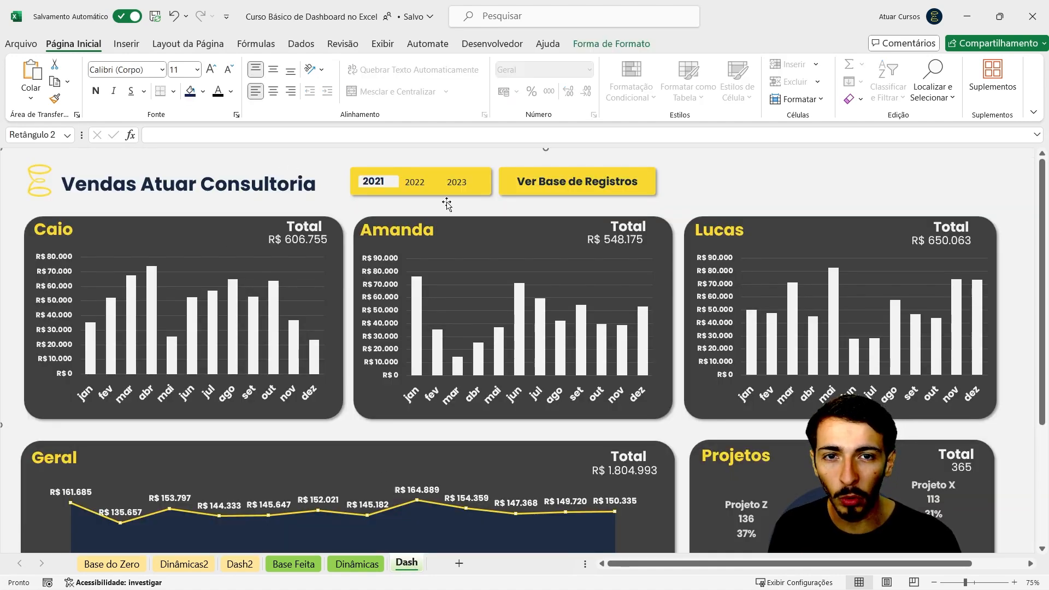
{"action": "scroll", "coordinate": [445, 203], "scroll_direction": "down", "scroll_amount": 3}
{"action": "scroll", "coordinate": [445, 397], "scroll_direction": "down", "scroll_amount": 2}
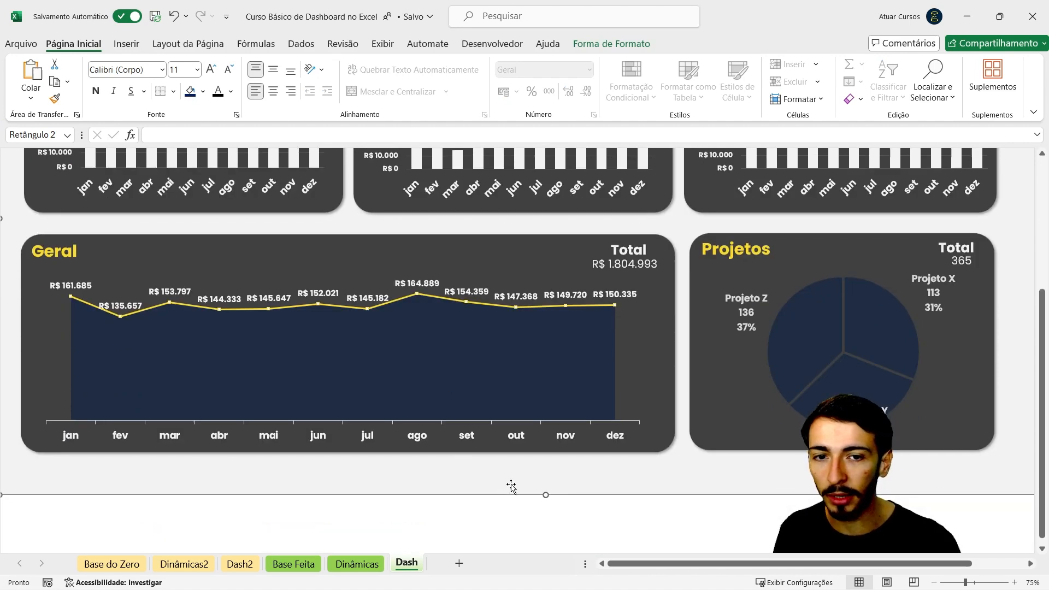
{"action": "scroll", "coordinate": [620, 431], "scroll_direction": "up", "scroll_amount": 5}
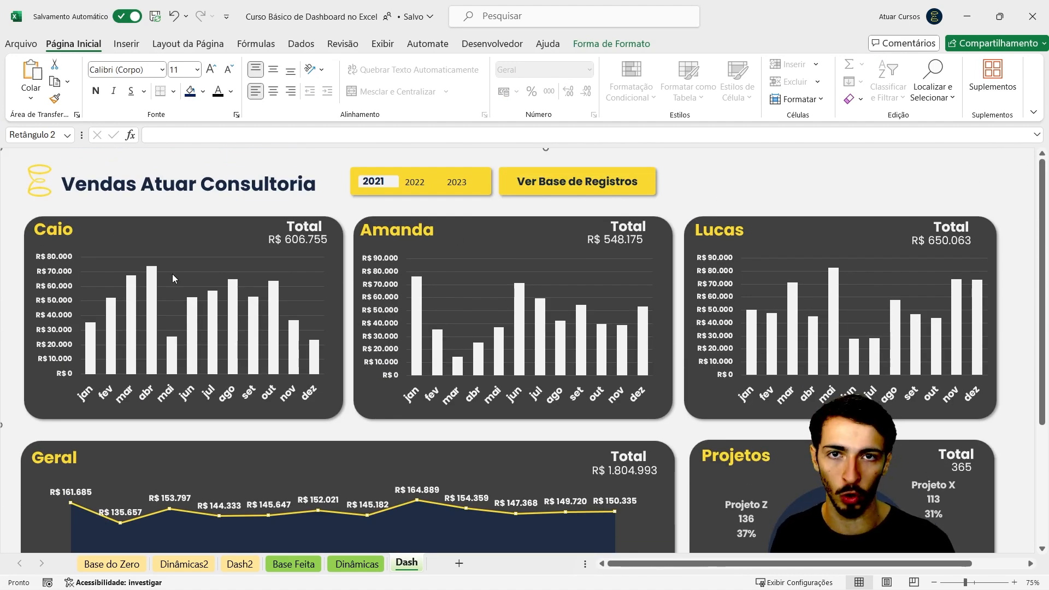
Draw a background rectangle about 19.76 cm high and 54.38 cm wide on Dash2, starting at cell A1.
{"action": "left_click", "coordinate": [240, 564]}
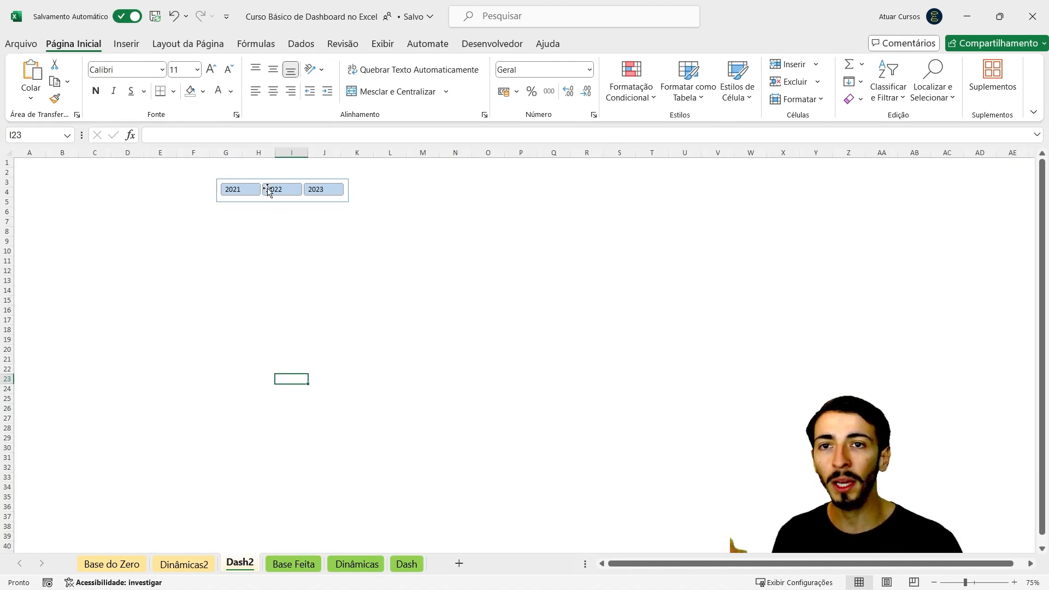
{"action": "left_click", "coordinate": [133, 47]}
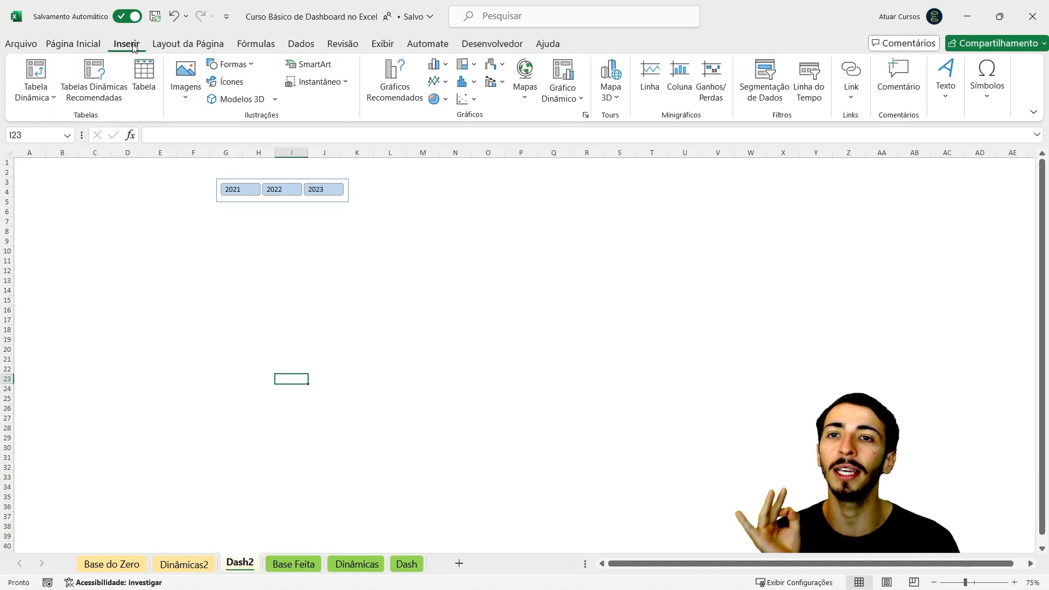
{"action": "left_click", "coordinate": [233, 65]}
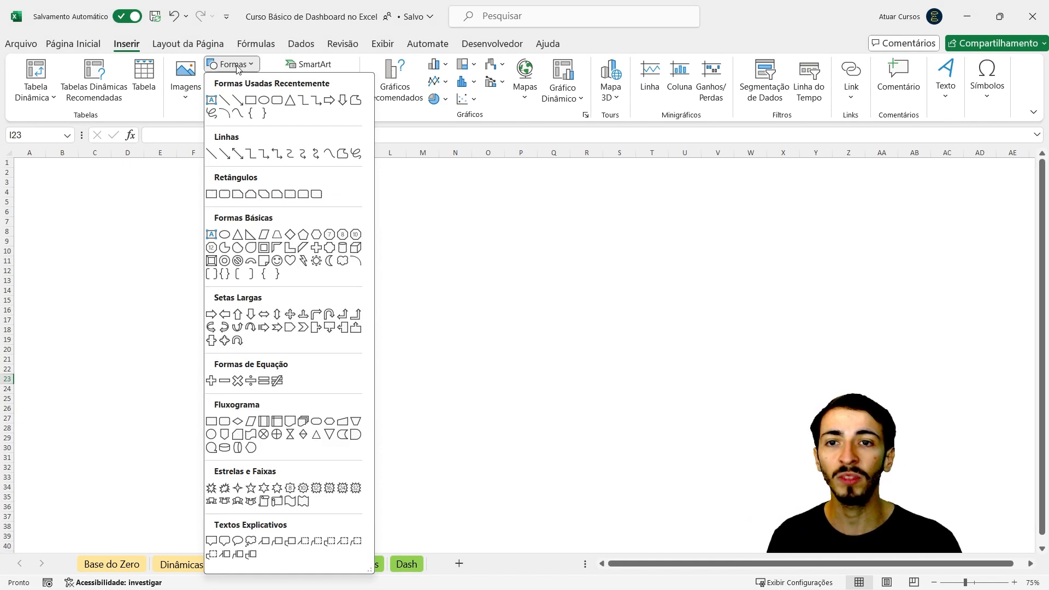
{"action": "left_click", "coordinate": [212, 193]}
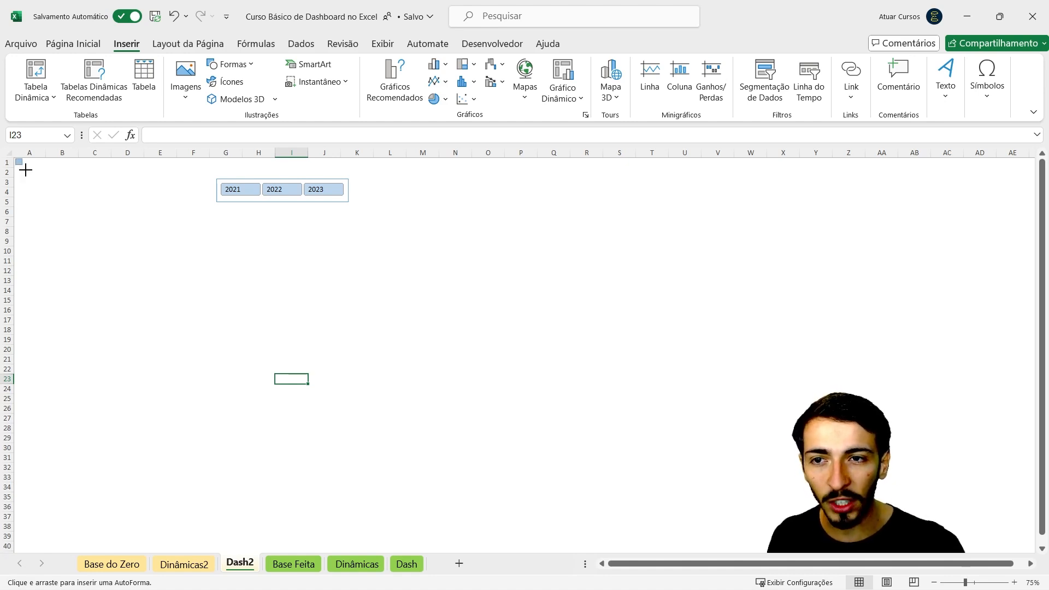
{"action": "mouse_move", "coordinate": [25, 170]}
{"action": "left_mouse_down"}
{"action": "mouse_move", "coordinate": [79, 248]}
{"action": "mouse_move", "coordinate": [146, 300]}
{"action": "mouse_move", "coordinate": [342, 410]}
{"action": "mouse_move", "coordinate": [875, 538]}
{"action": "mouse_move", "coordinate": [1011, 554]}
{"action": "mouse_move", "coordinate": [1019, 501]}
{"action": "mouse_move", "coordinate": [1038, 494]}
{"action": "mouse_move", "coordinate": [1004, 503]}
{"action": "left_mouse_up"}
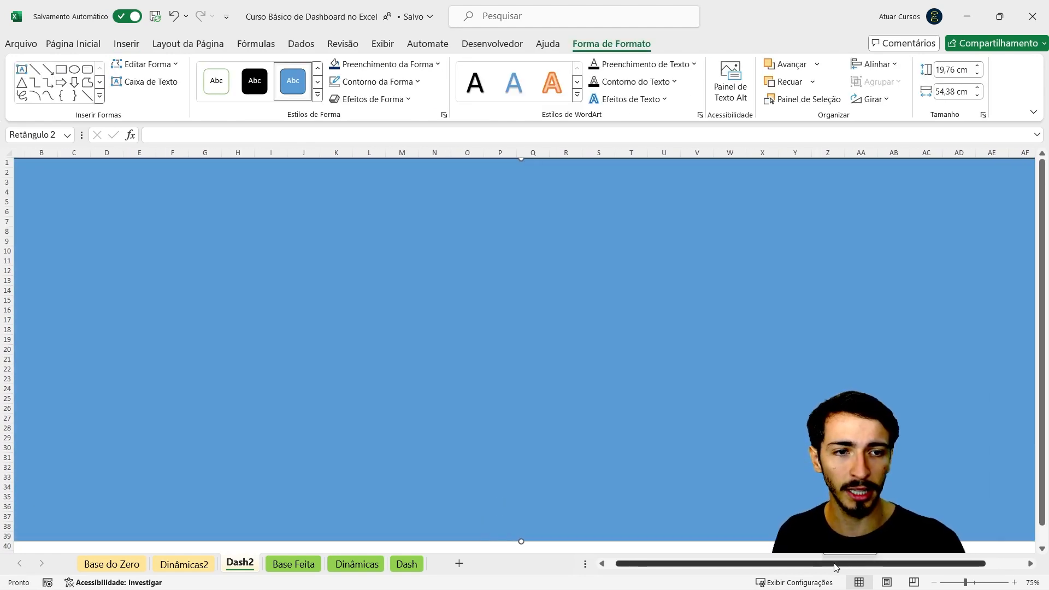
{"action": "scroll", "coordinate": [391, 416], "scroll_direction": "down", "scroll_amount": 4}
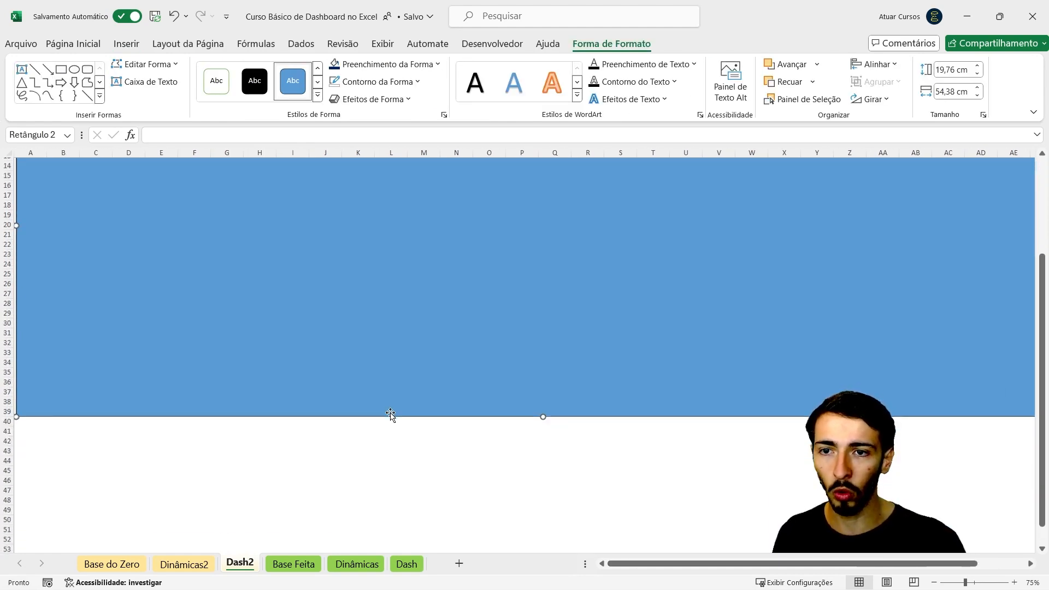
{"action": "scroll", "coordinate": [517, 424], "scroll_direction": "up", "scroll_amount": 4}
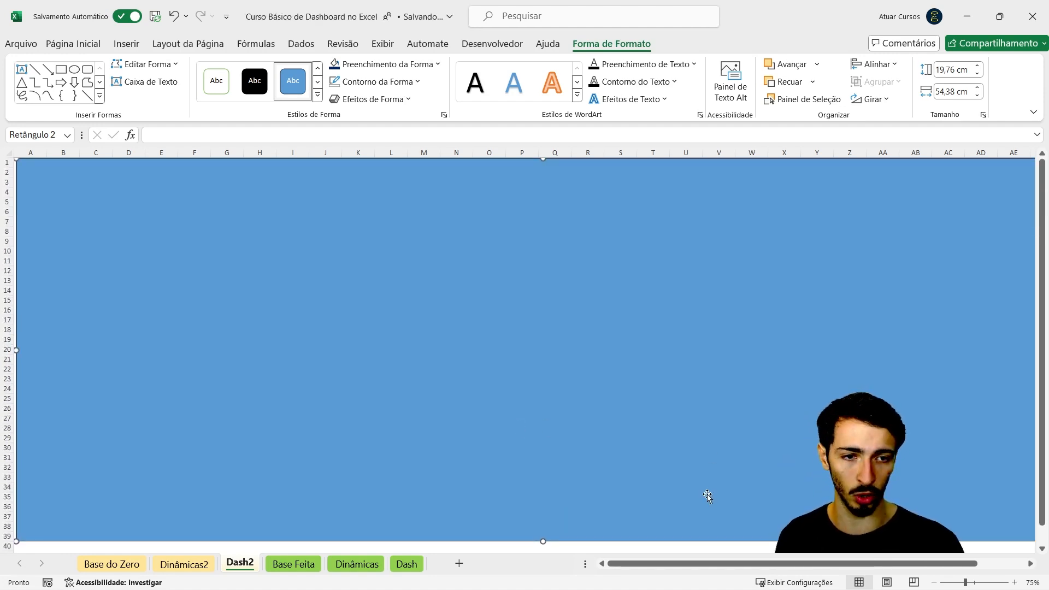
Extend the background rectangle downward to a height of about 21.99 cm and align it with the sheet's left edge.
{"action": "scroll", "coordinate": [707, 495], "scroll_direction": "down", "scroll_amount": 2}
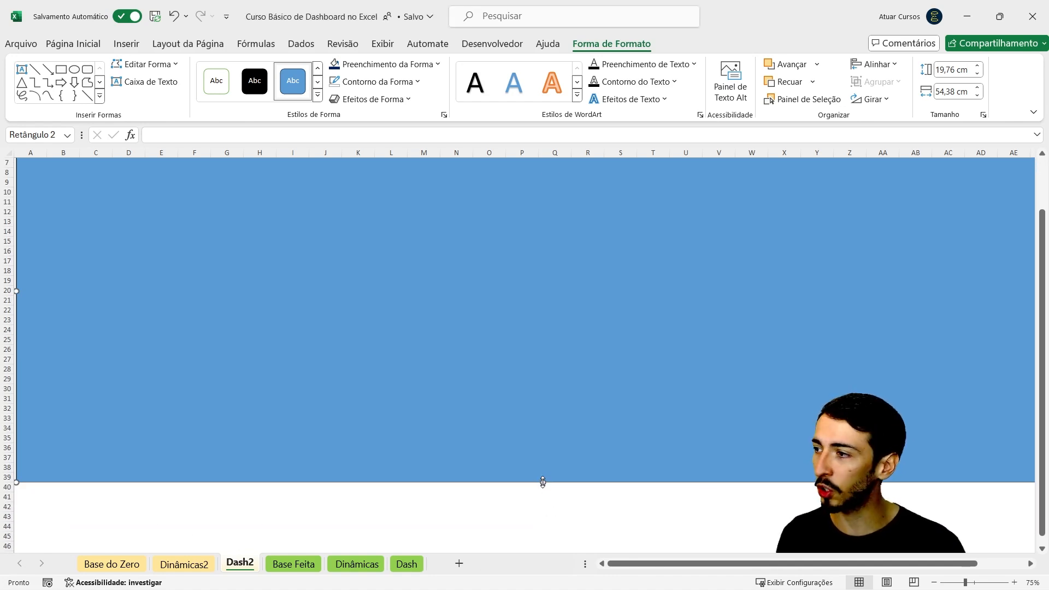
{"action": "left_click_drag", "start_coordinate": [543, 482], "coordinate": [541, 525]}
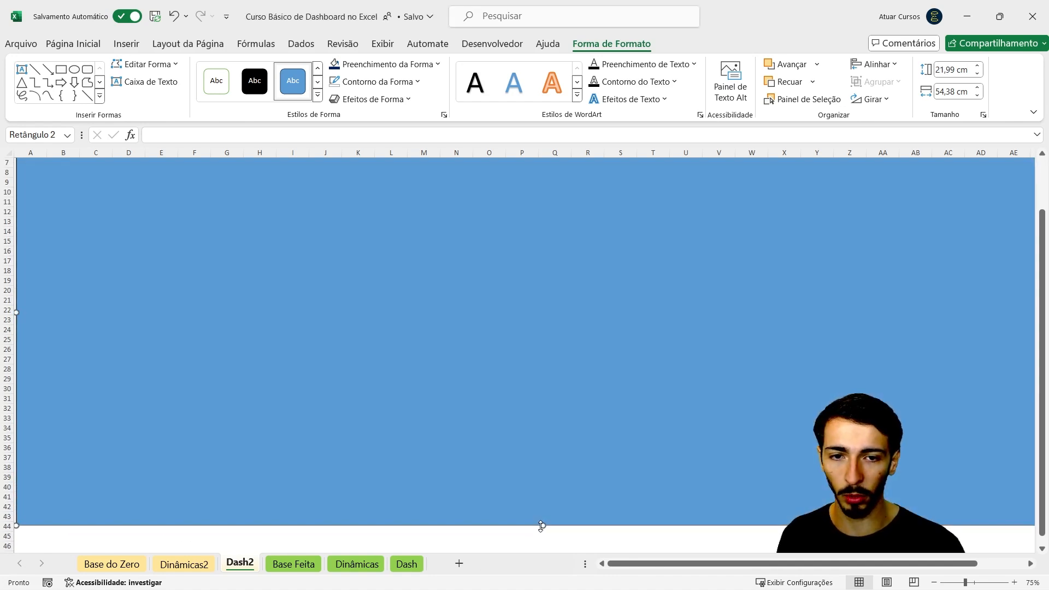
{"action": "left_click", "coordinate": [530, 534]}
{"action": "scroll", "coordinate": [528, 502], "scroll_direction": "up", "scroll_amount": 2}
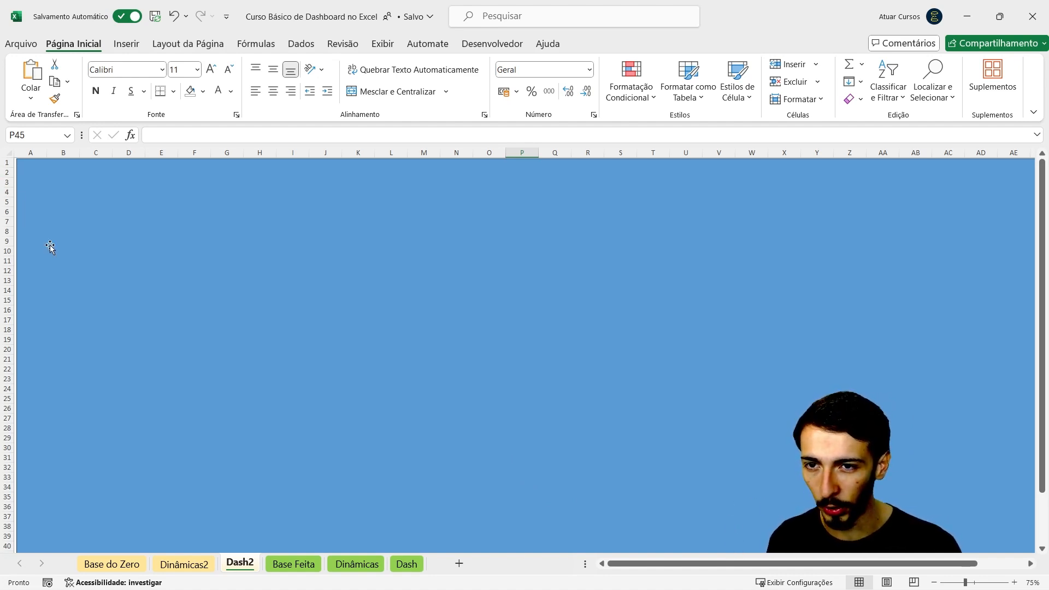
{"action": "left_click", "coordinate": [627, 252]}
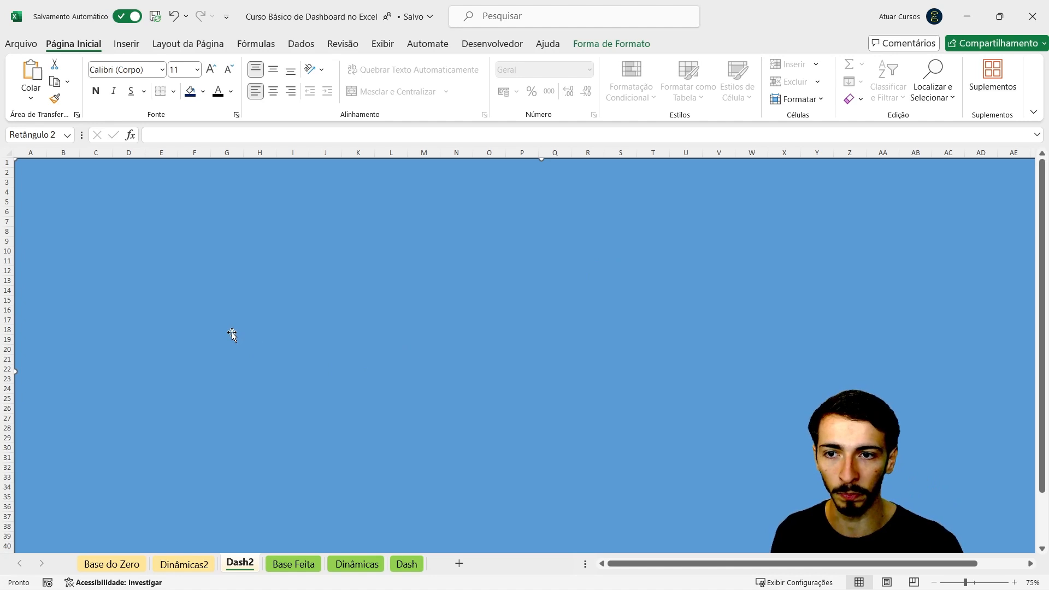
Check the lower edge of the Dash2 background rectangle and compare its colour with the background on the Dash sheet.
{"action": "scroll", "coordinate": [178, 484], "scroll_direction": "down", "scroll_amount": 4}
{"action": "left_click", "coordinate": [176, 496]}
{"action": "scroll", "coordinate": [114, 355], "scroll_direction": "up", "scroll_amount": 4}
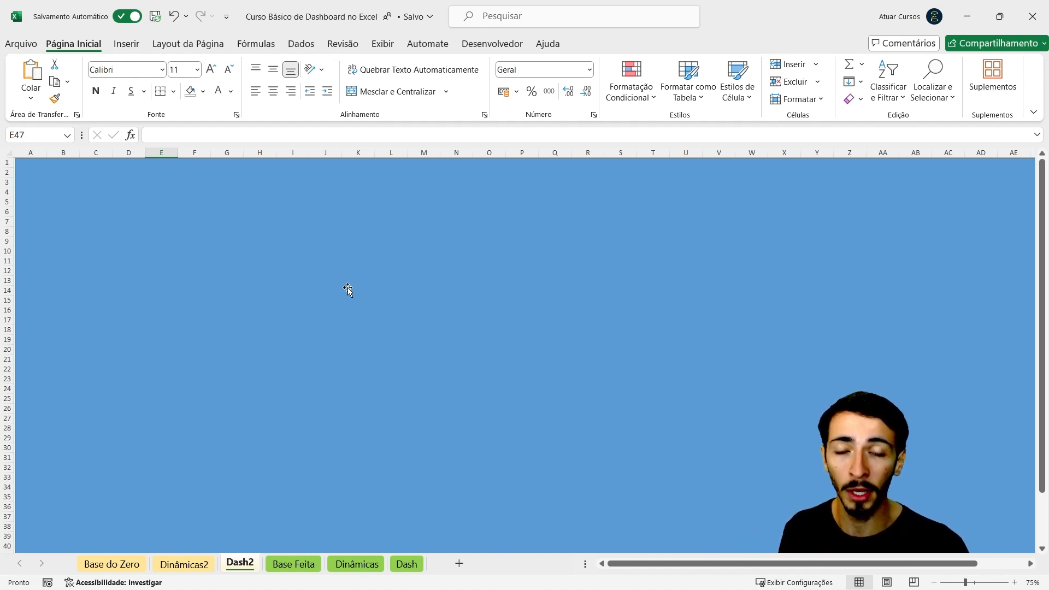
{"action": "left_click", "coordinate": [431, 264]}
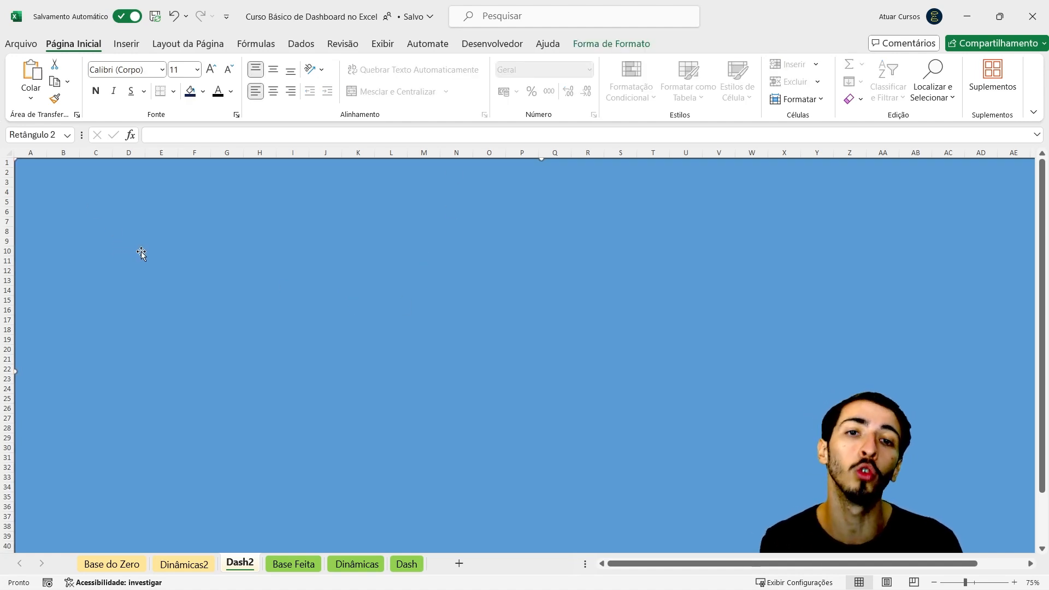
{"action": "left_click", "coordinate": [406, 564]}
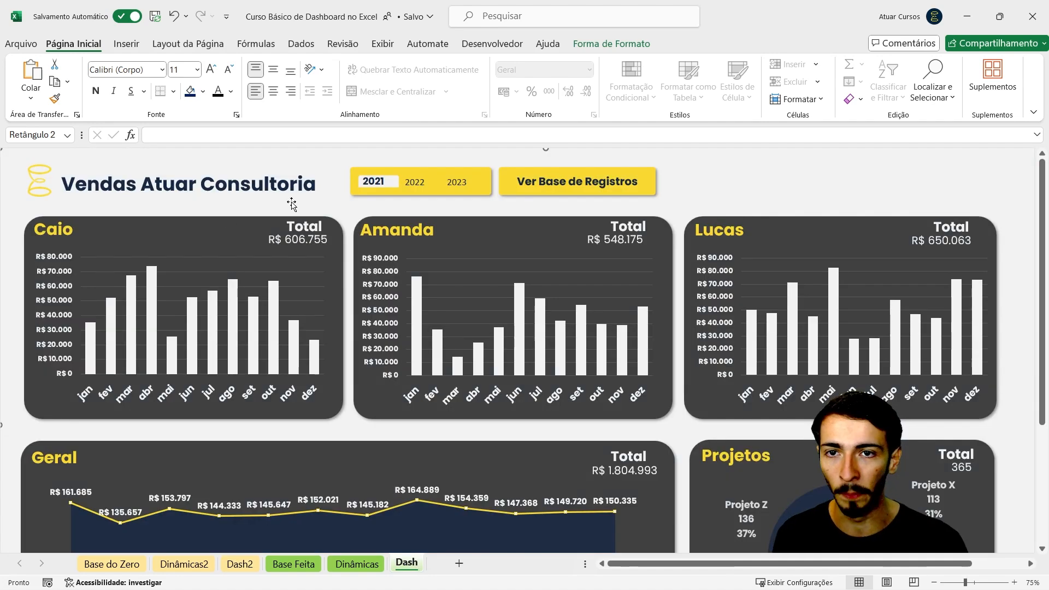
{"action": "left_click", "coordinate": [247, 563]}
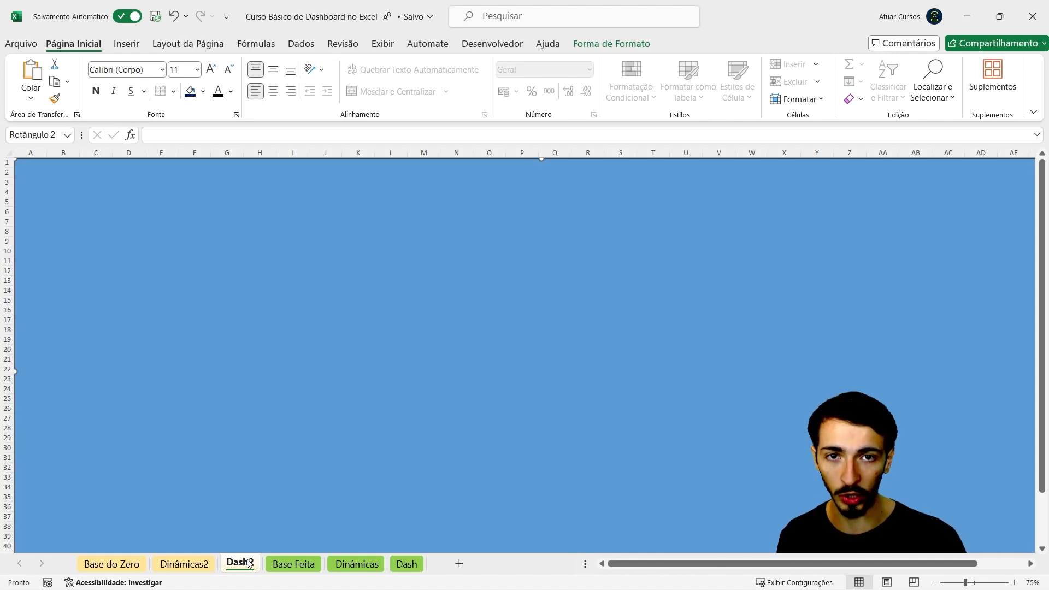
Try a light gold theme colour as the fill of the background rectangle on Dash2.
{"action": "left_click", "coordinate": [204, 93]}
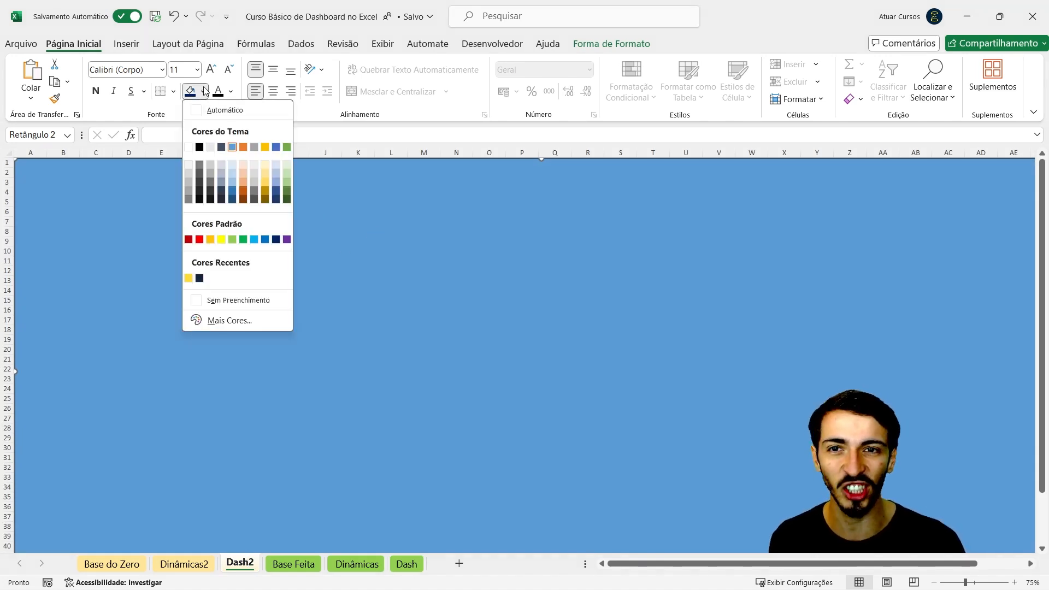
{"action": "left_click", "coordinate": [265, 181]}
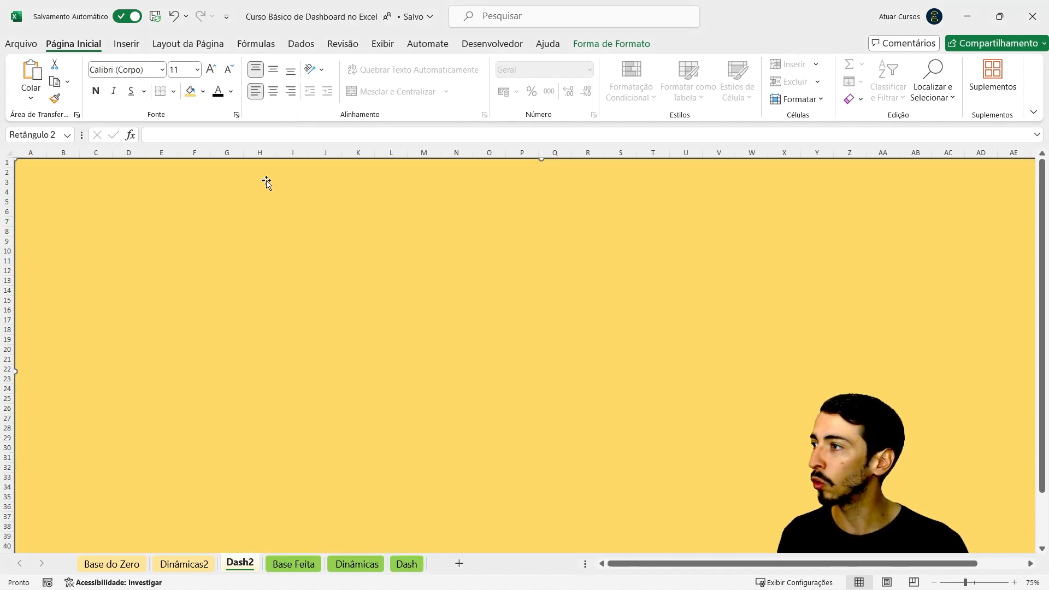
{"action": "scroll", "coordinate": [251, 197], "scroll_direction": "down", "scroll_amount": 6}
{"action": "left_click", "coordinate": [251, 421]}
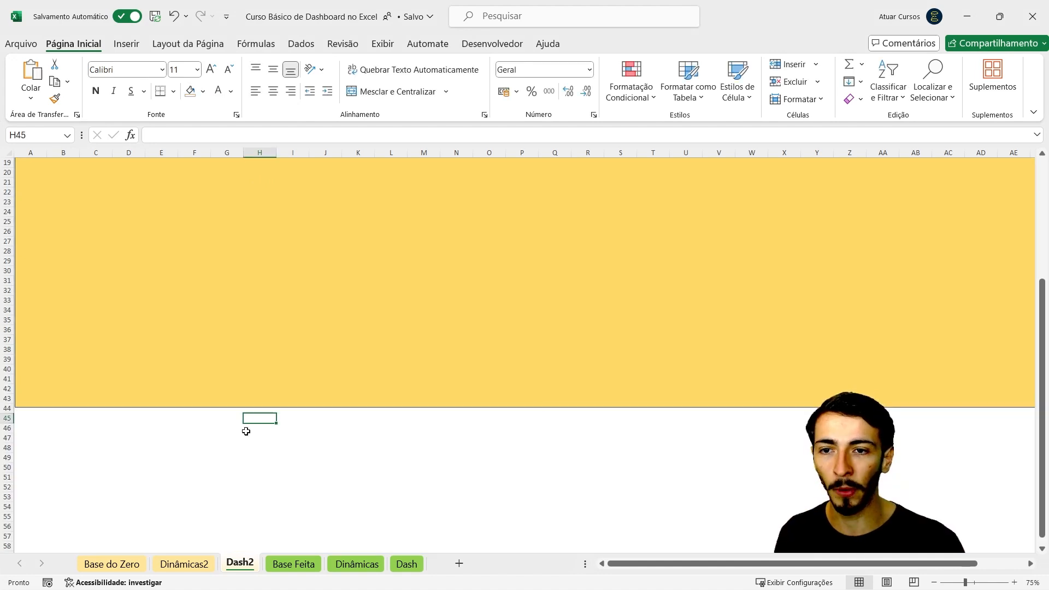
{"action": "scroll", "coordinate": [269, 459], "scroll_direction": "up", "scroll_amount": 2}
{"action": "scroll", "coordinate": [269, 459], "scroll_direction": "up", "scroll_amount": 4}
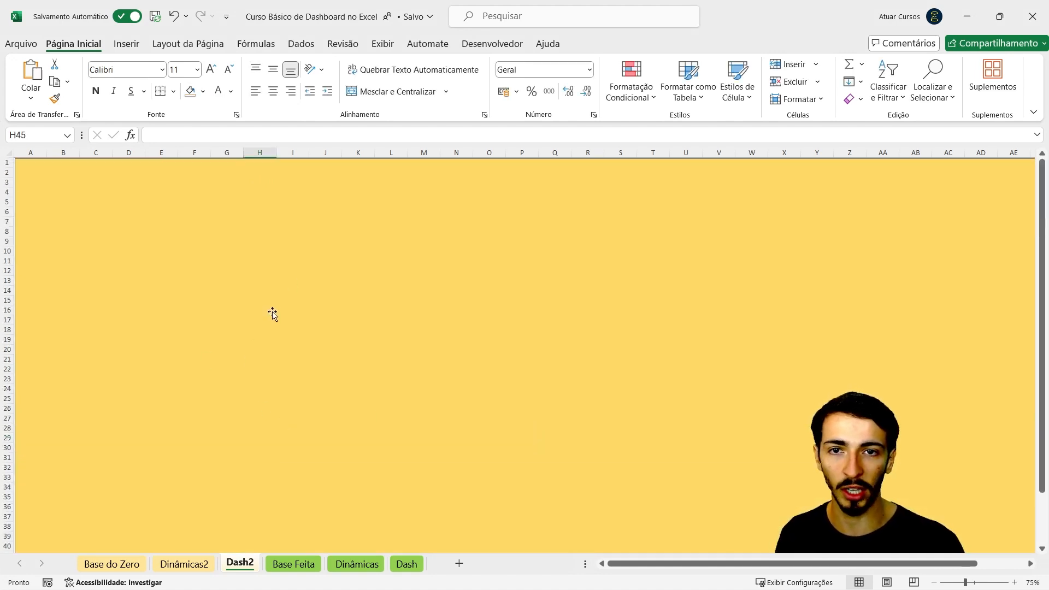
Fill the Dash2 background rectangle with the lightest grey theme shade and compare it with the Dash sheet's background.
{"action": "left_click", "coordinate": [300, 247]}
{"action": "scroll", "coordinate": [295, 300], "scroll_direction": "down", "scroll_amount": 1}
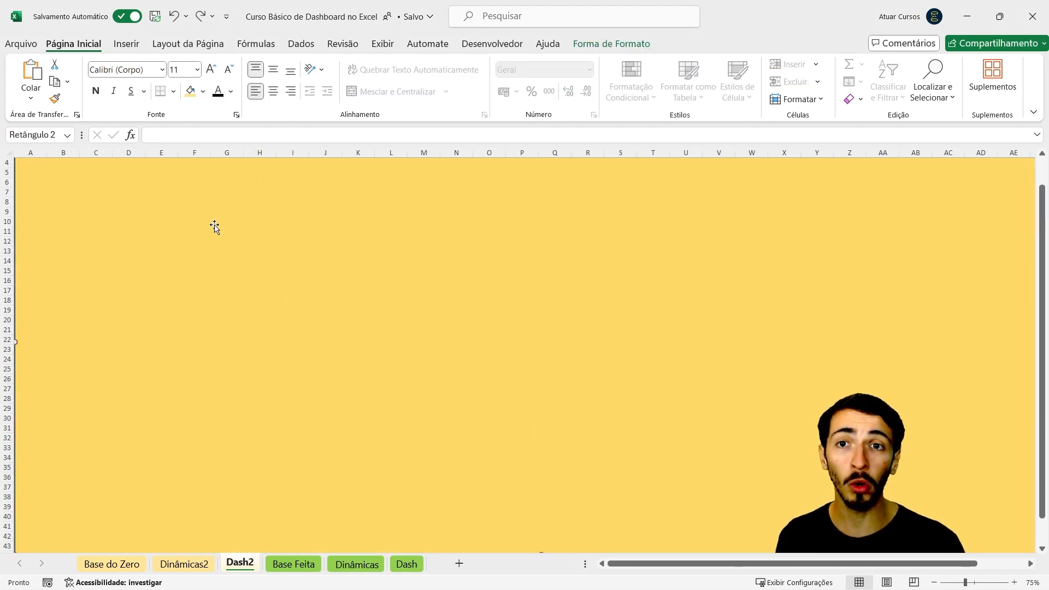
{"action": "left_click", "coordinate": [202, 92]}
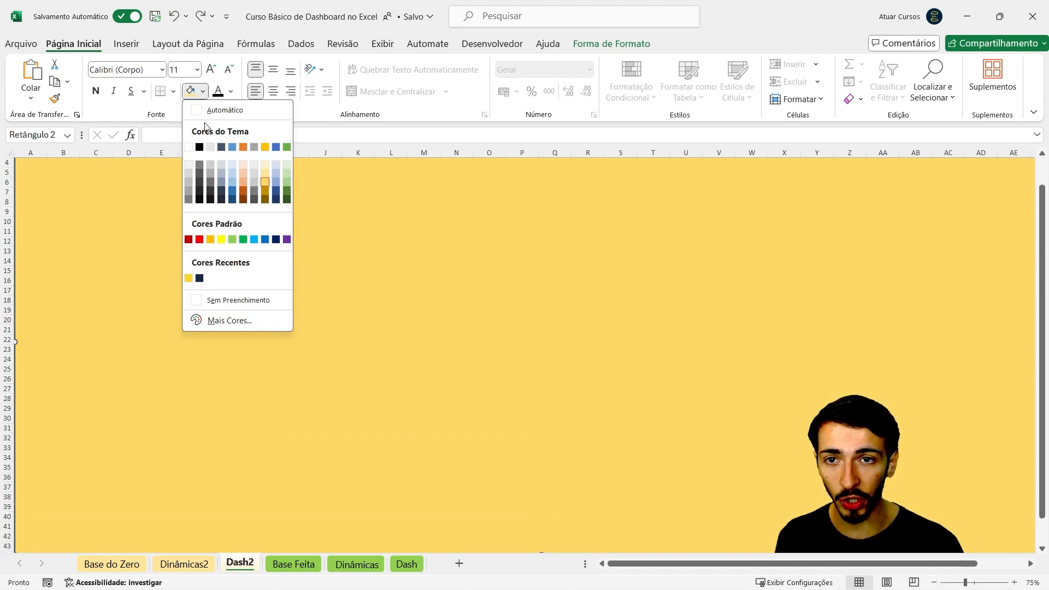
{"action": "left_click", "coordinate": [189, 165]}
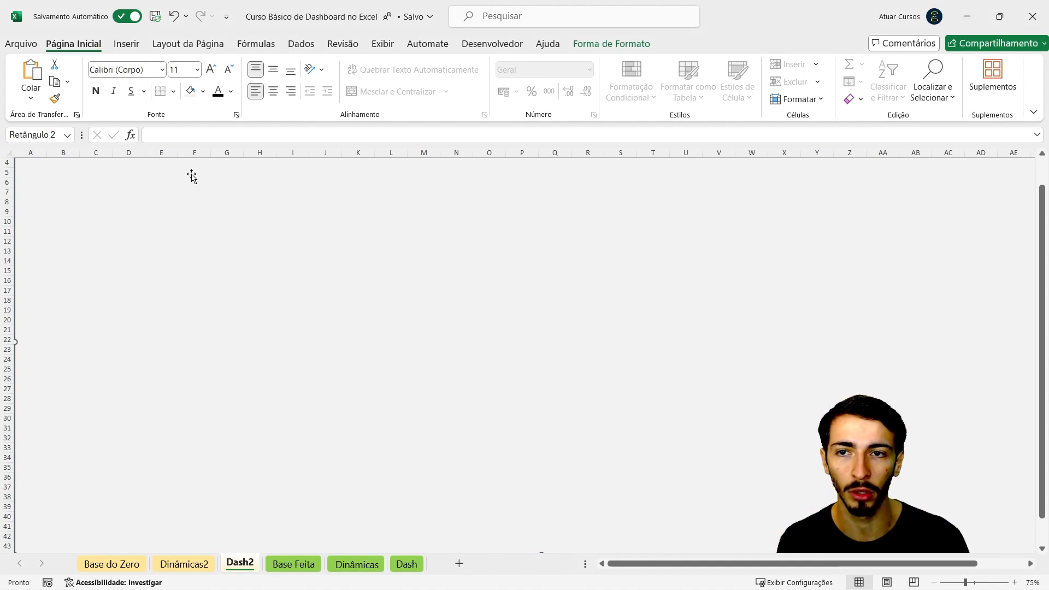
{"action": "scroll", "coordinate": [191, 218], "scroll_direction": "up", "scroll_amount": 1}
{"action": "scroll", "coordinate": [246, 300], "scroll_direction": "down", "scroll_amount": 7}
{"action": "left_click", "coordinate": [303, 429]}
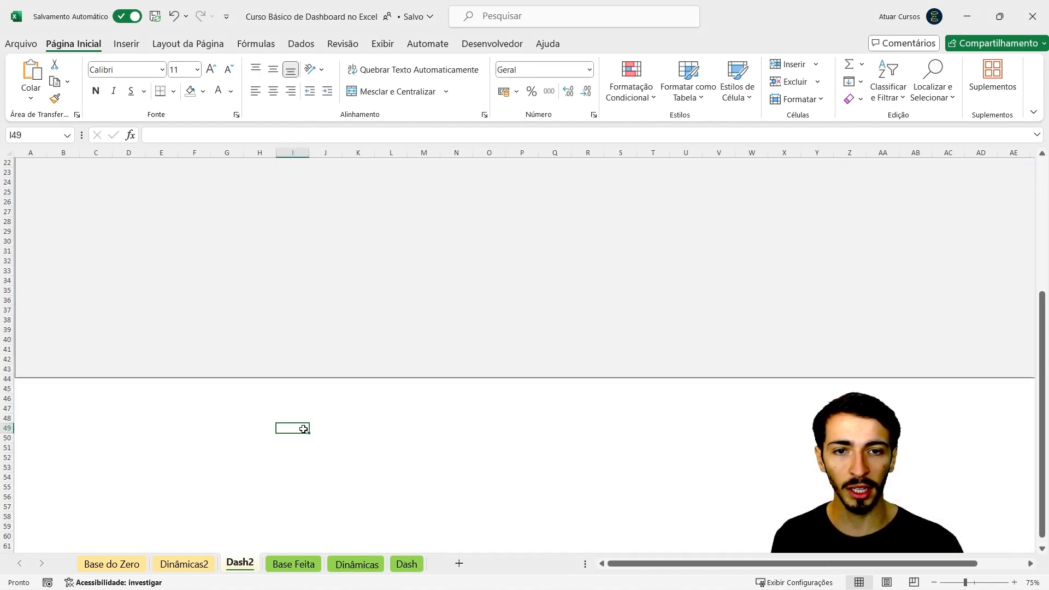
{"action": "left_click", "coordinate": [407, 564]}
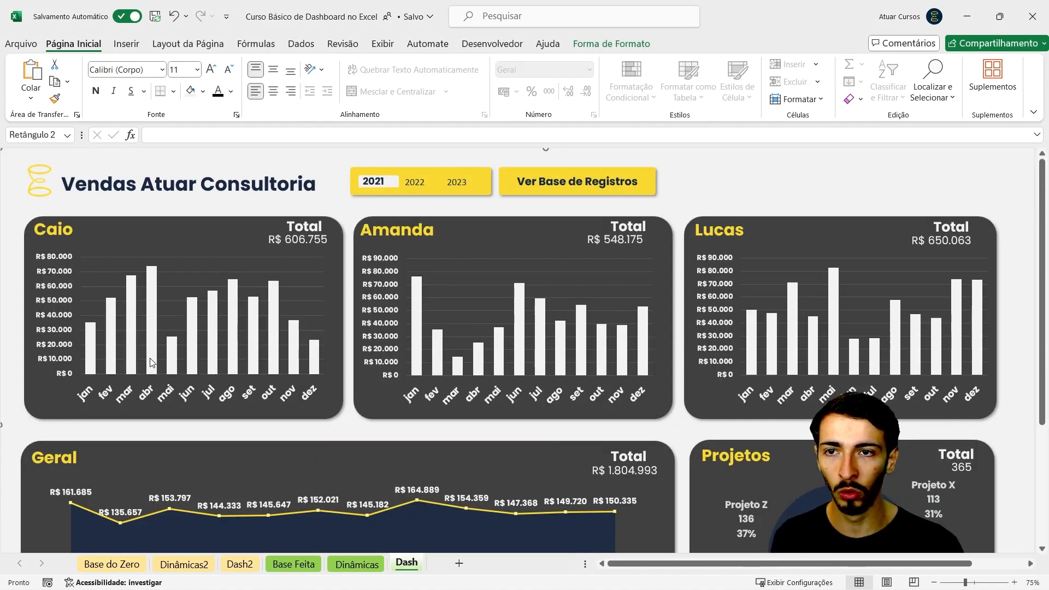
{"action": "left_click", "coordinate": [238, 564]}
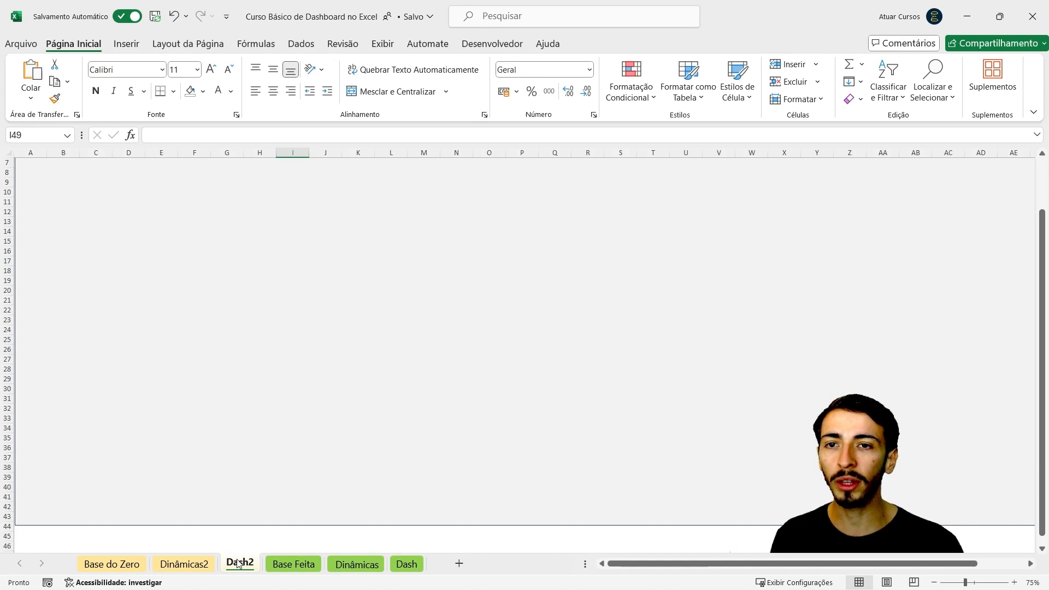
Remove the outline from the Dash2 background rectangle and check its lower edge.
{"action": "left_click", "coordinate": [27, 522]}
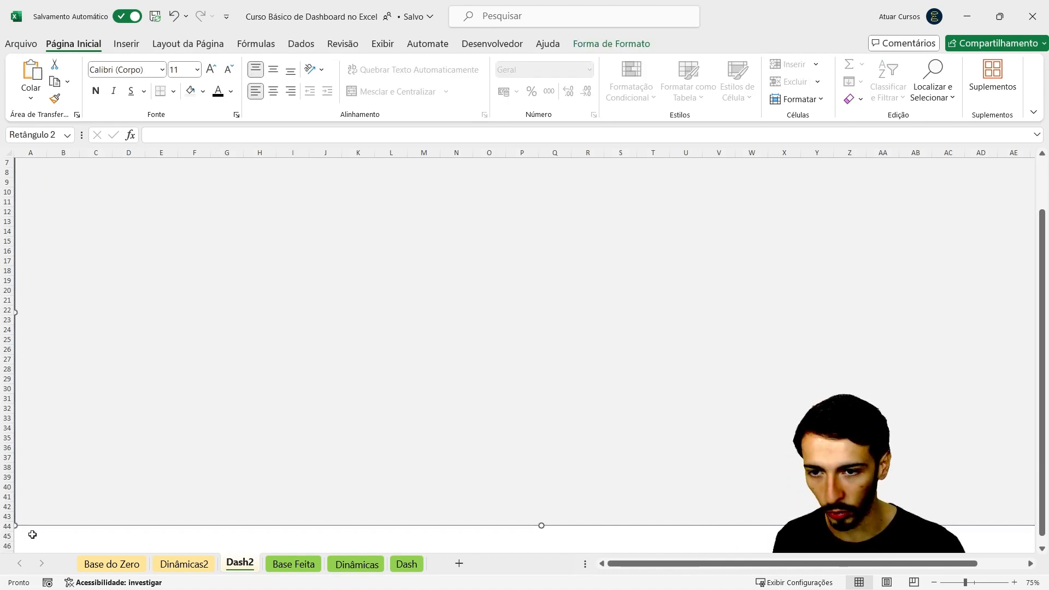
{"action": "left_click", "coordinate": [30, 535]}
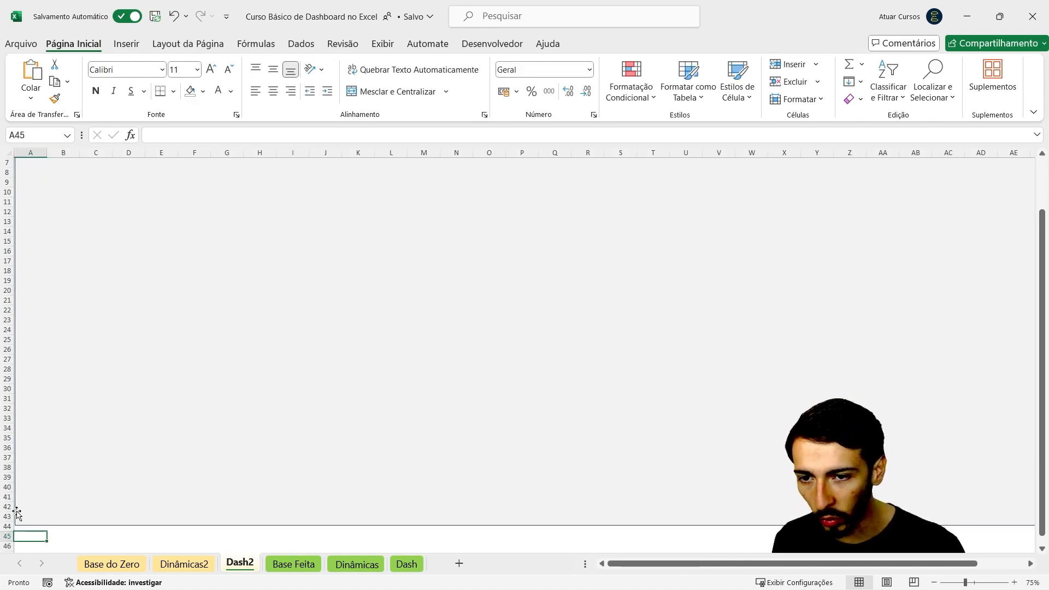
{"action": "scroll", "coordinate": [127, 373], "scroll_direction": "up", "scroll_amount": 2}
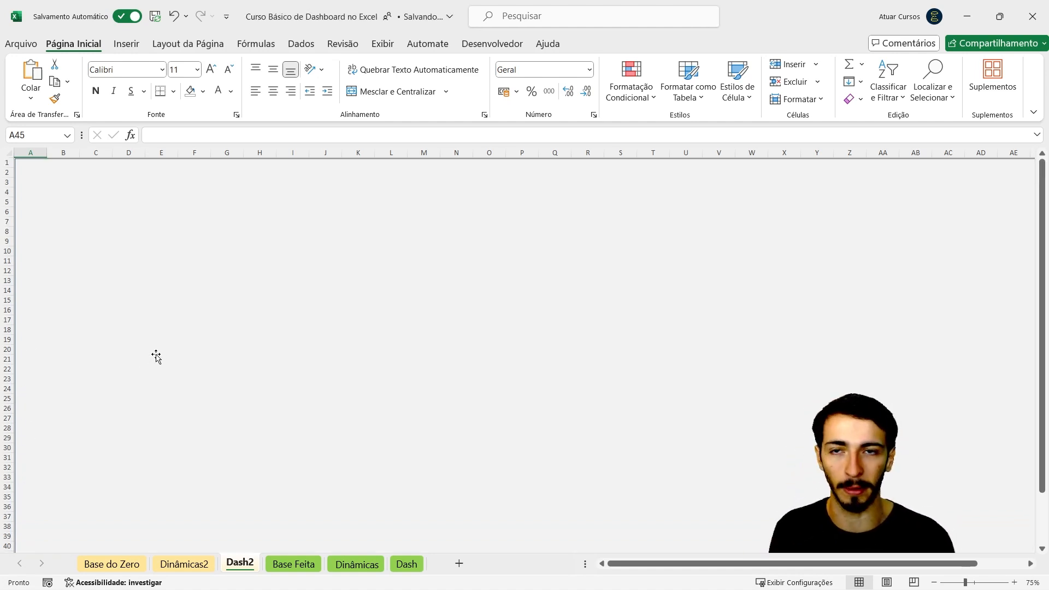
{"action": "left_click", "coordinate": [133, 259]}
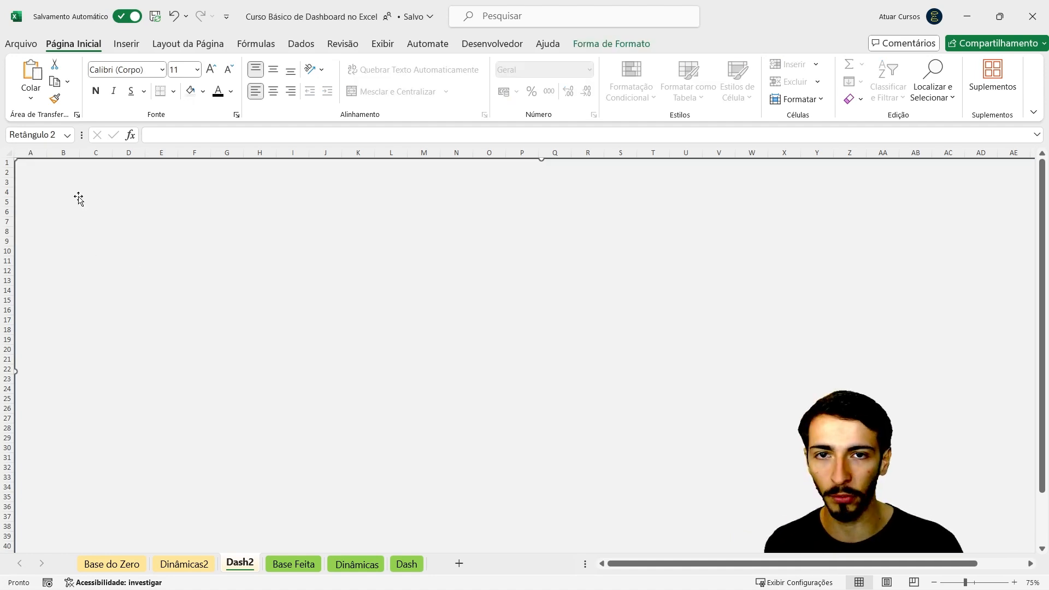
{"action": "left_click", "coordinate": [598, 45]}
{"action": "left_click", "coordinate": [390, 82]}
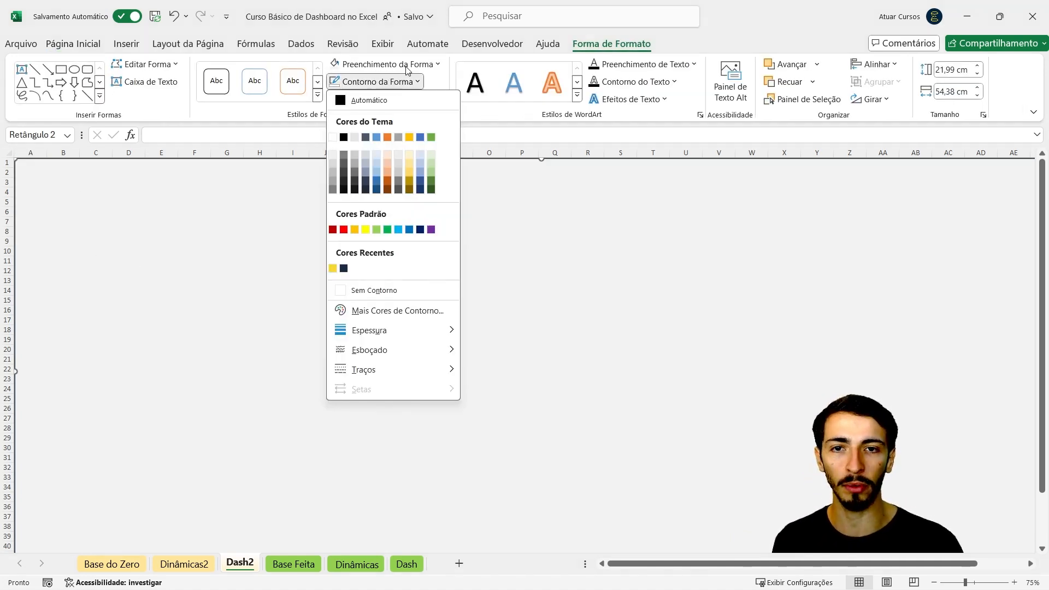
{"action": "left_click", "coordinate": [426, 290]}
{"action": "scroll", "coordinate": [426, 290], "scroll_direction": "down", "scroll_amount": 6}
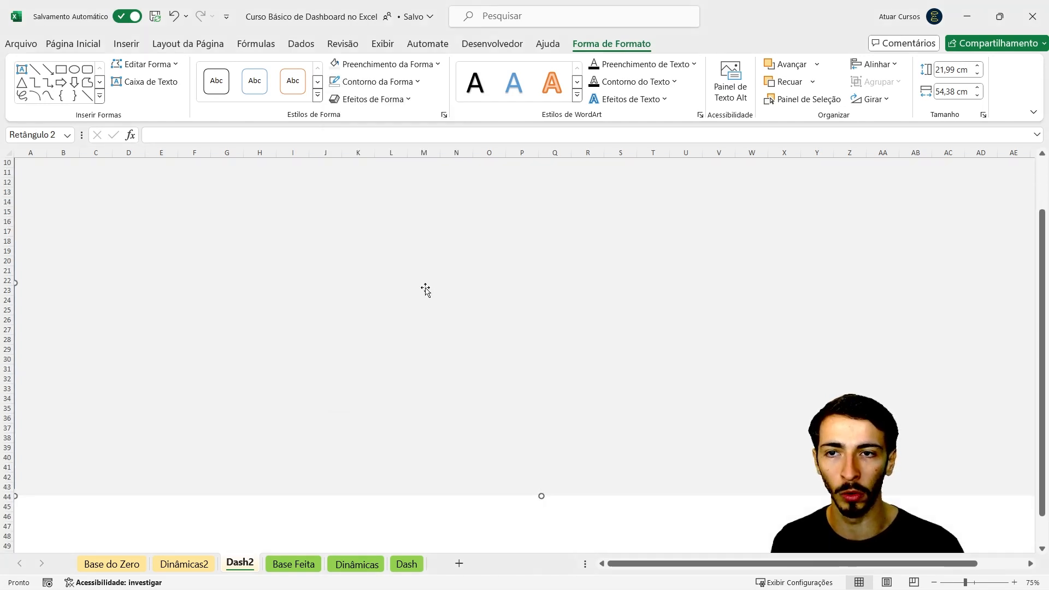
{"action": "left_click", "coordinate": [359, 448]}
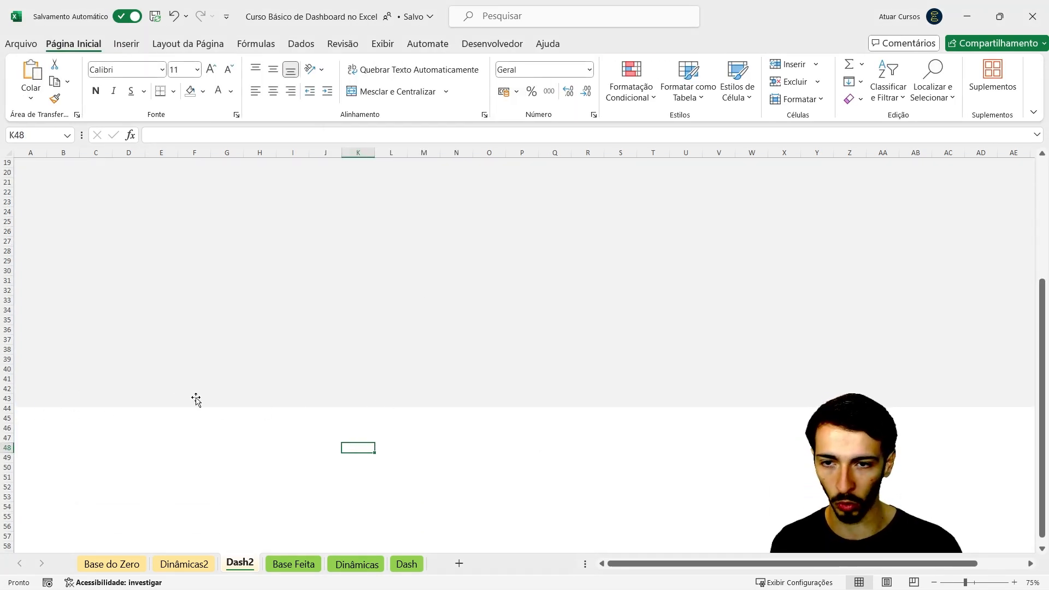
{"action": "left_click", "coordinate": [208, 443]}
{"action": "scroll", "coordinate": [209, 443], "scroll_direction": "up", "scroll_amount": 6}
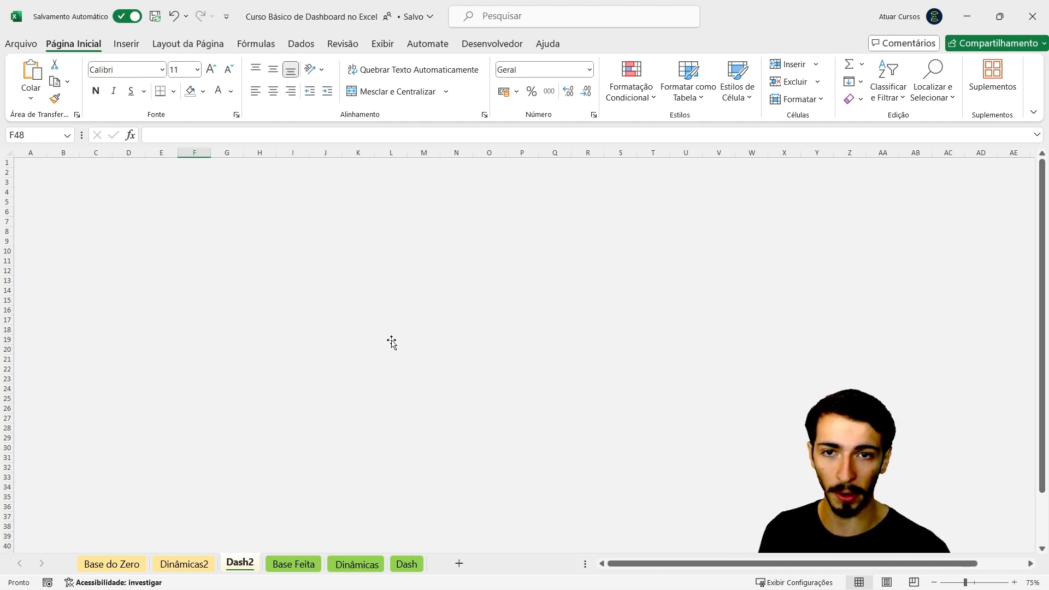
Examine the rounded rectangles placed behind the three individual sales charts on the Dash sheet.
{"action": "left_click", "coordinate": [406, 563]}
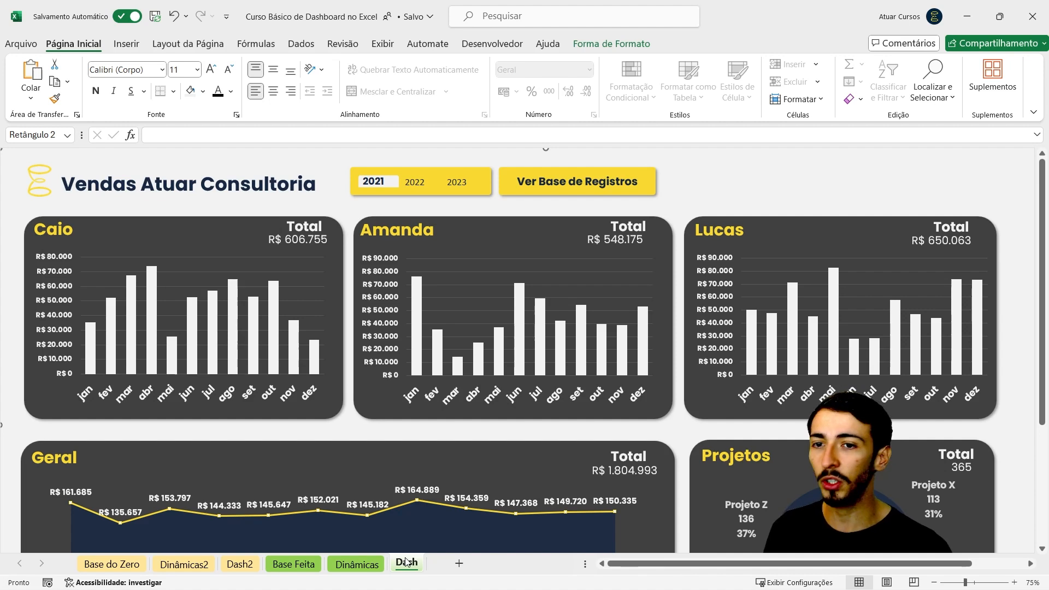
{"action": "left_click", "coordinate": [185, 222]}
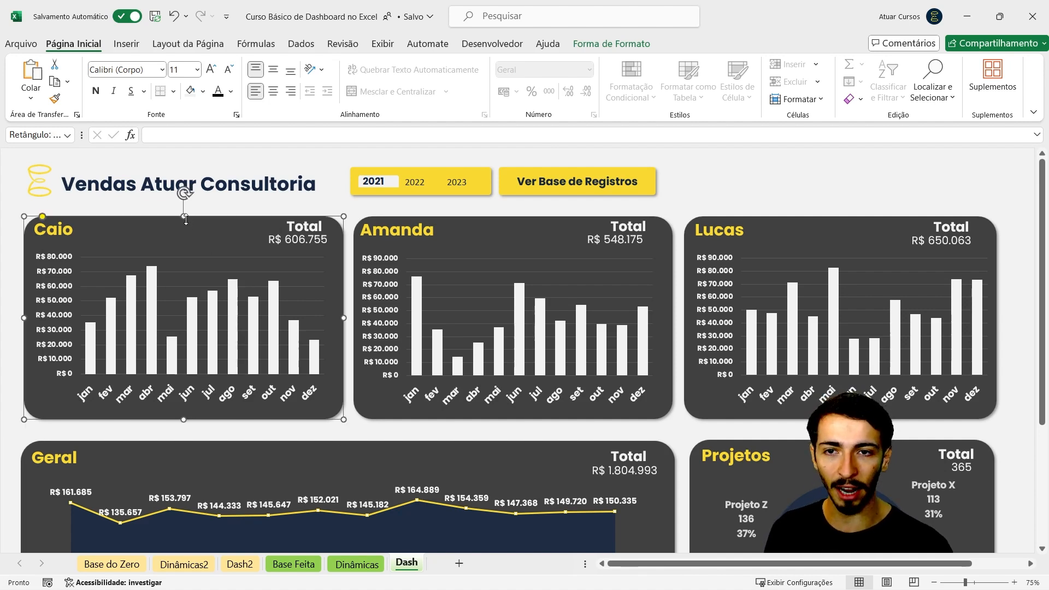
{"action": "left_click", "coordinate": [792, 227]}
{"action": "left_click", "coordinate": [228, 224]}
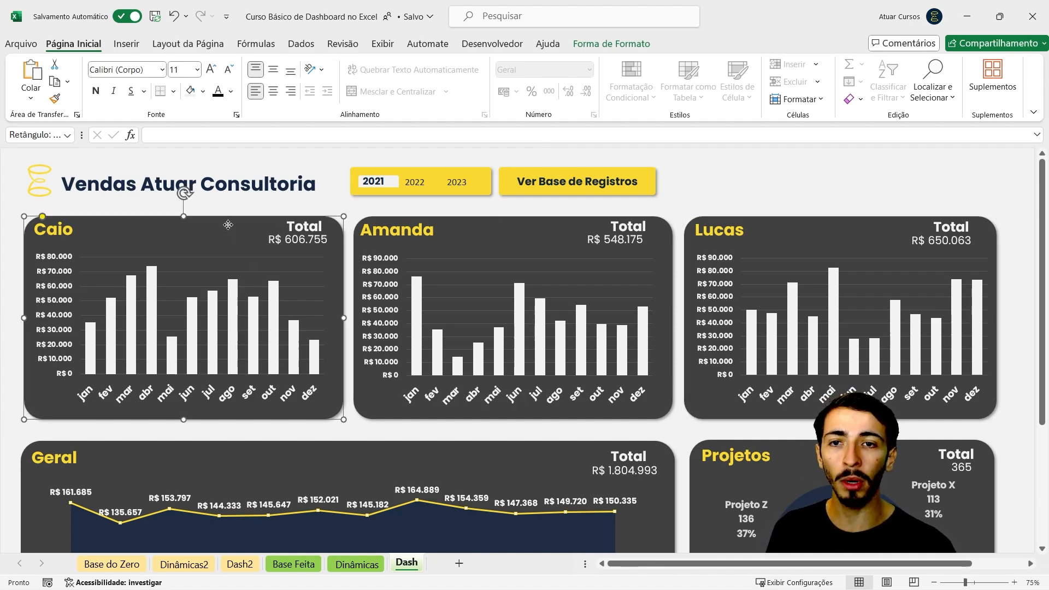
{"action": "left_click", "coordinate": [476, 217]}
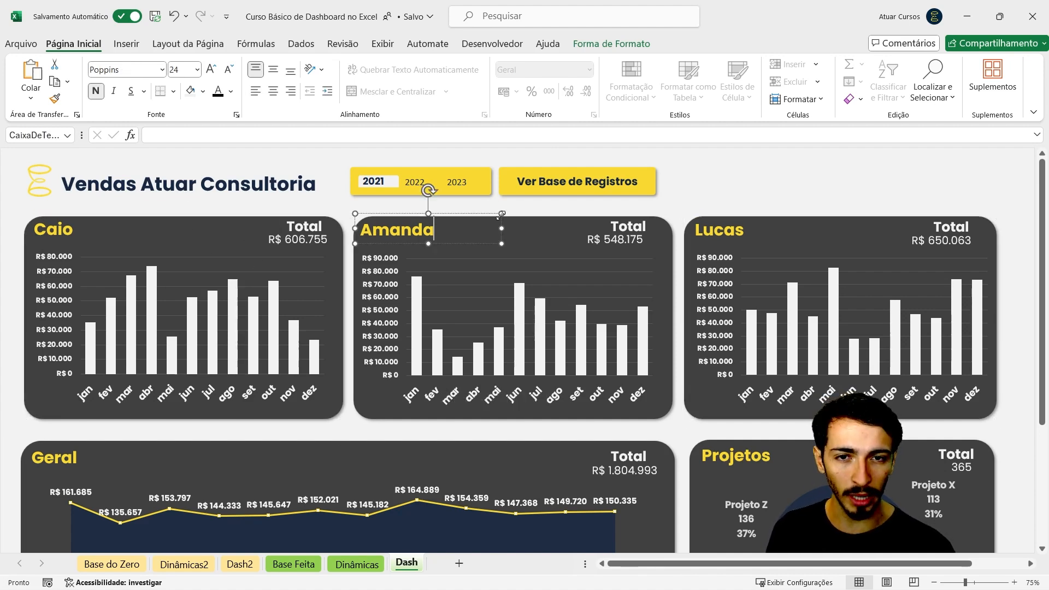
{"action": "left_click", "coordinate": [571, 216]}
{"action": "left_click", "coordinate": [793, 220]}
{"action": "left_click", "coordinate": [802, 264]}
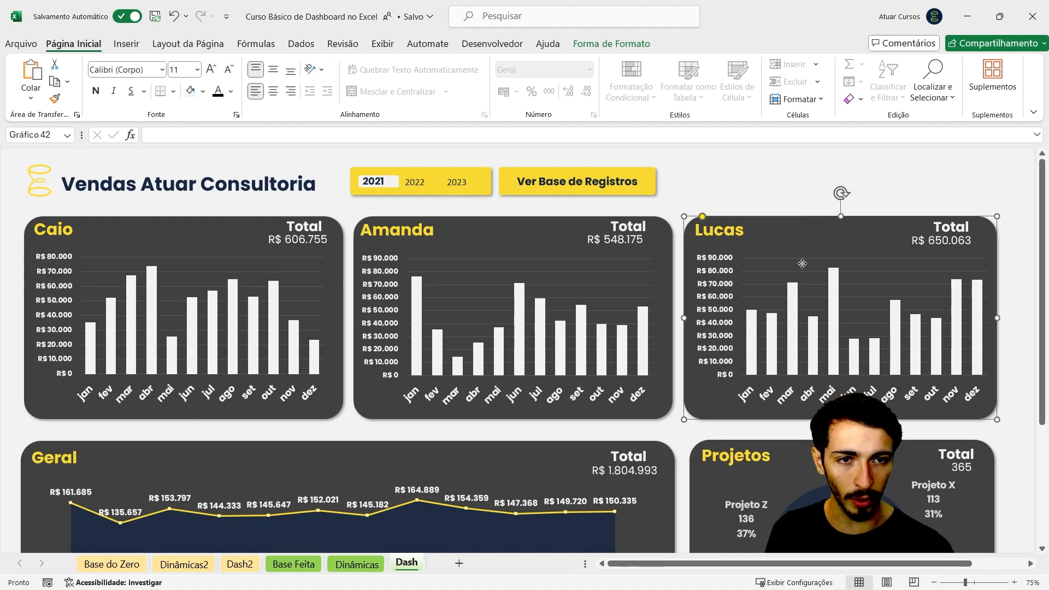
{"action": "left_click", "coordinate": [792, 229]}
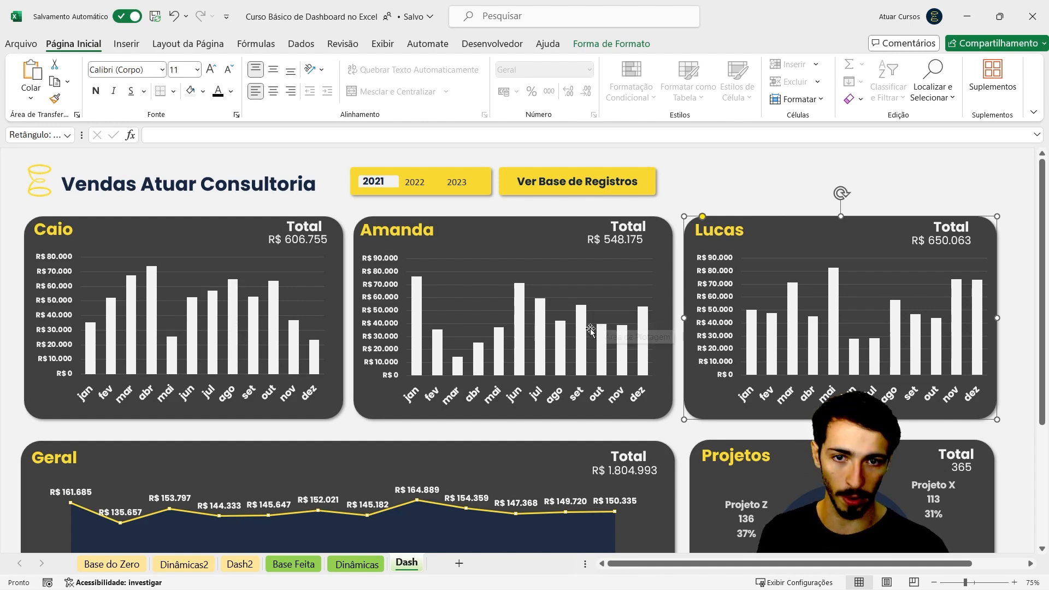
Draw a rounded rectangle about 8.18 cm high and 14.11 cm wide on Dash2, with its upper-left corner around cell B4.
{"action": "left_click", "coordinate": [240, 564]}
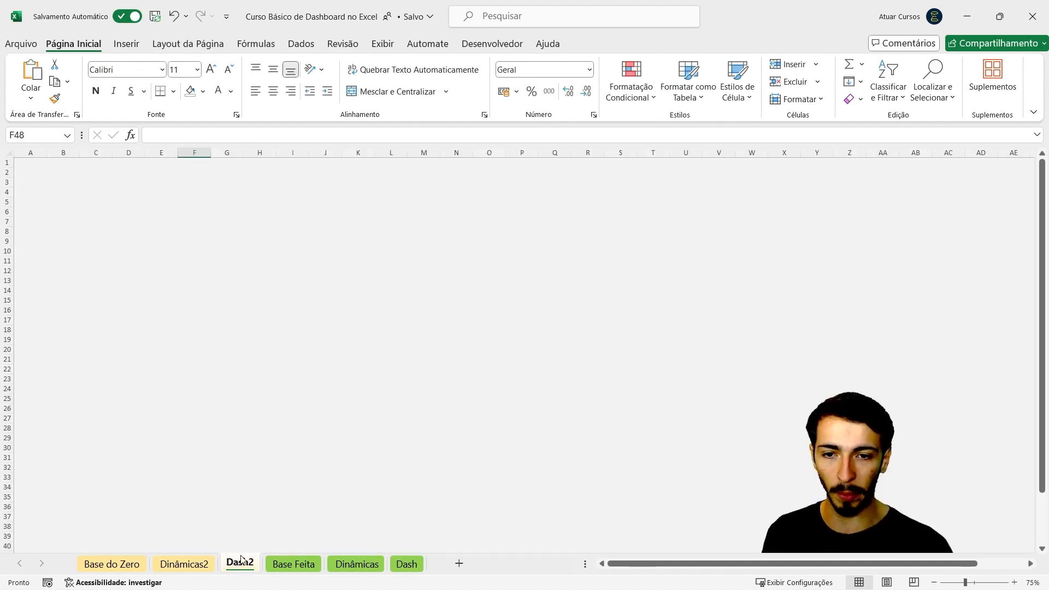
{"action": "left_click", "coordinate": [132, 48]}
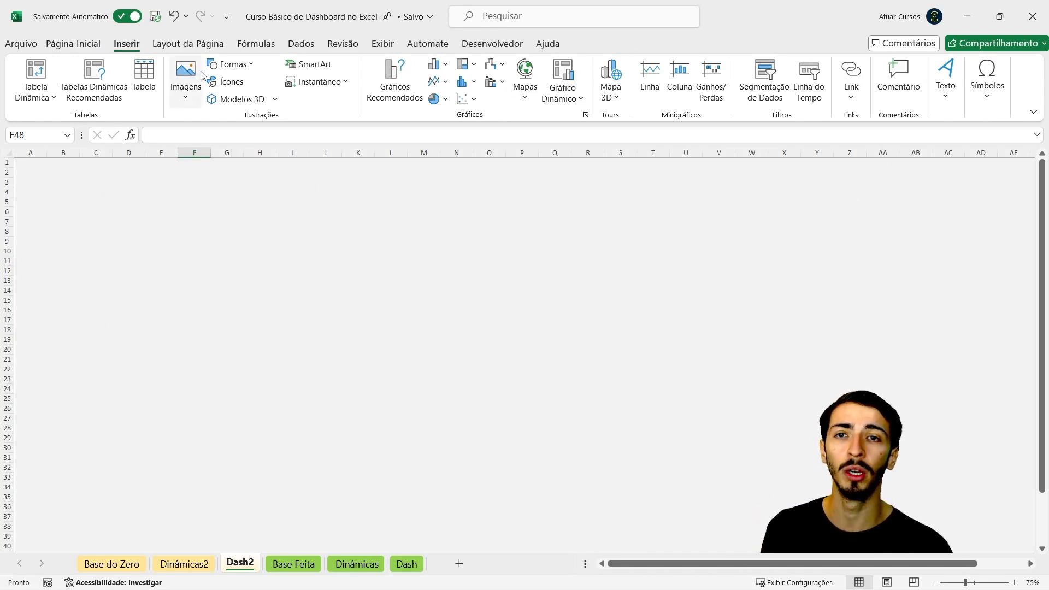
{"action": "left_click", "coordinate": [232, 65]}
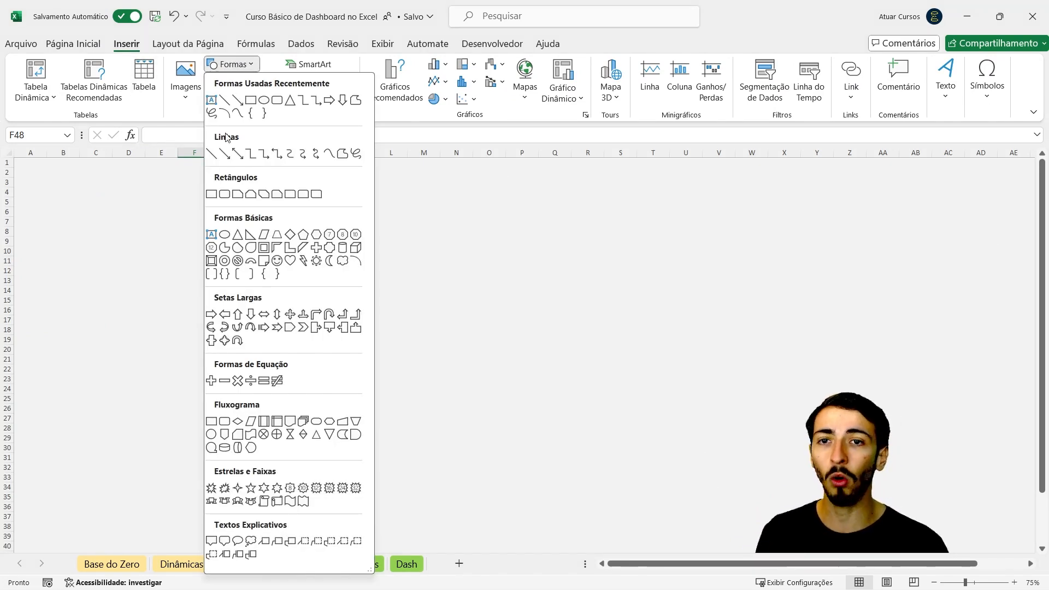
{"action": "left_click", "coordinate": [224, 195]}
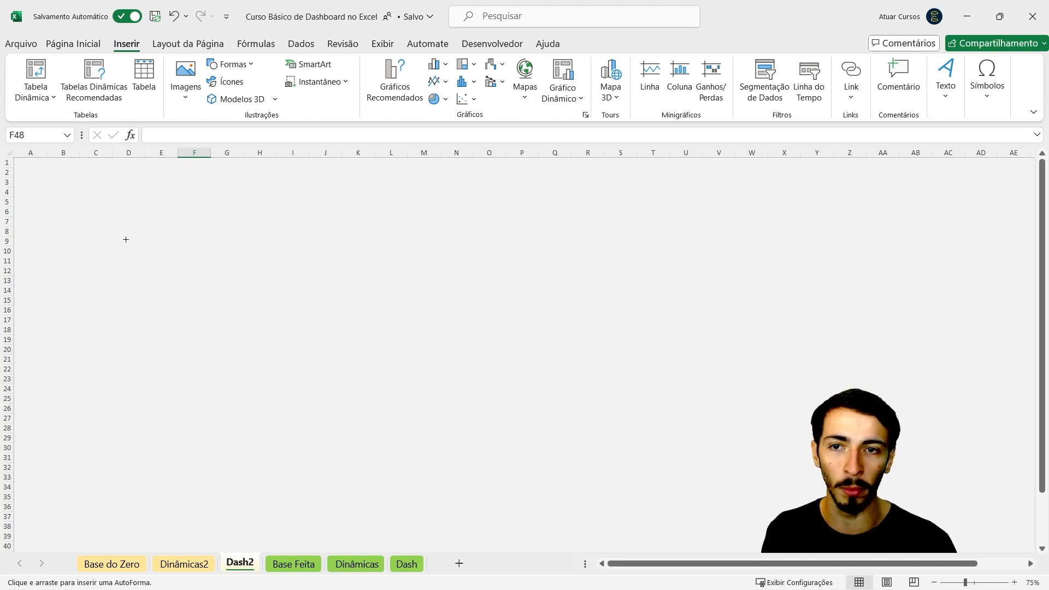
{"action": "left_click_drag", "start_coordinate": [54, 204], "coordinate": [328, 362]}
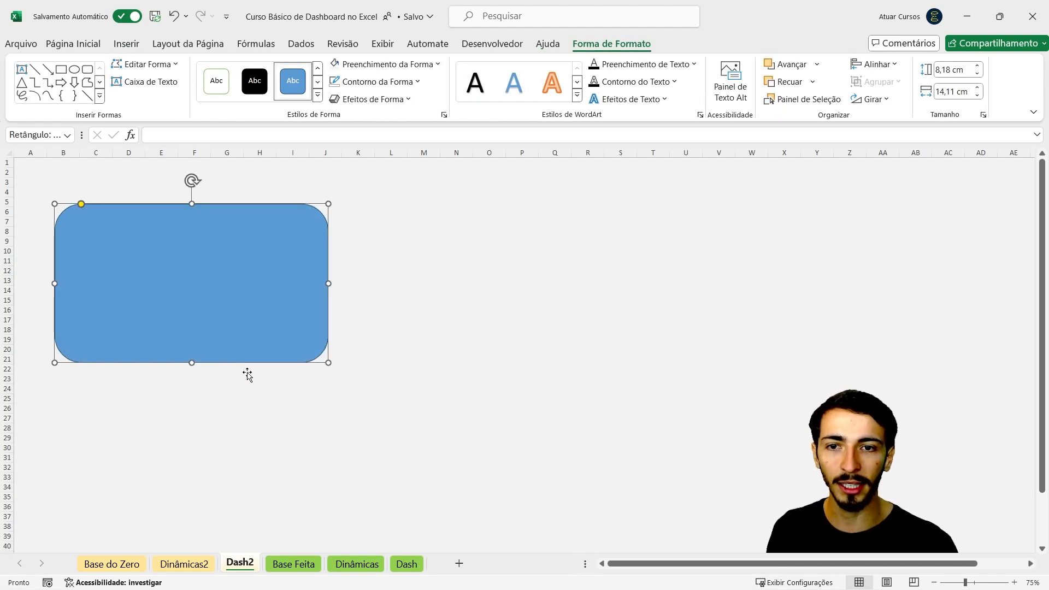
{"action": "left_click_drag", "start_coordinate": [247, 361], "coordinate": [245, 348]}
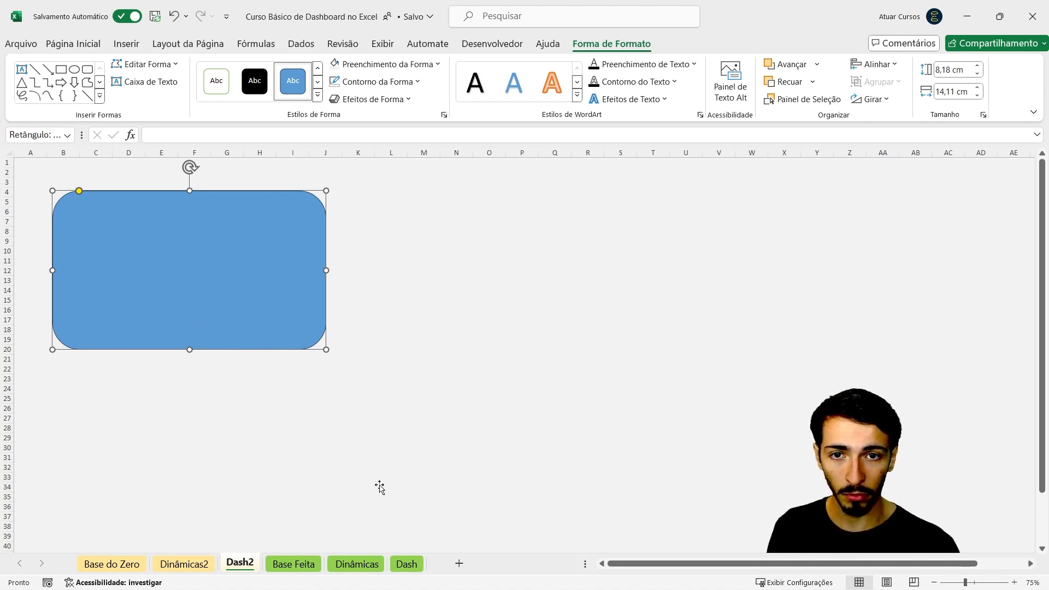
Check the first chart card's fill on the Dash sheet and fill the Dash2 rounded rectangle with Preto, Texto 1, Mais Claro 25%.
{"action": "left_click", "coordinate": [417, 568]}
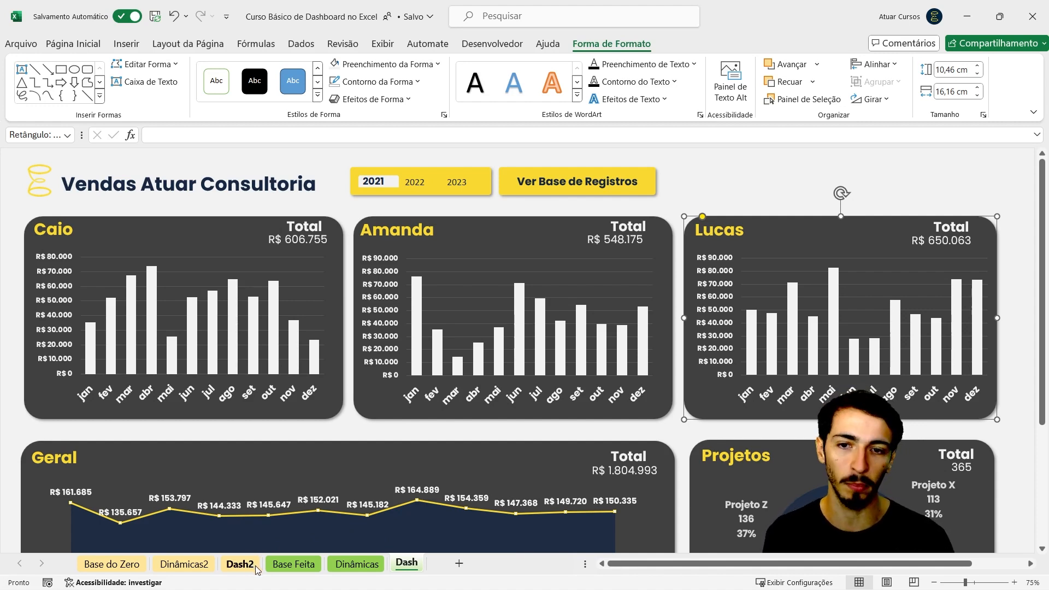
{"action": "left_click", "coordinate": [91, 43]}
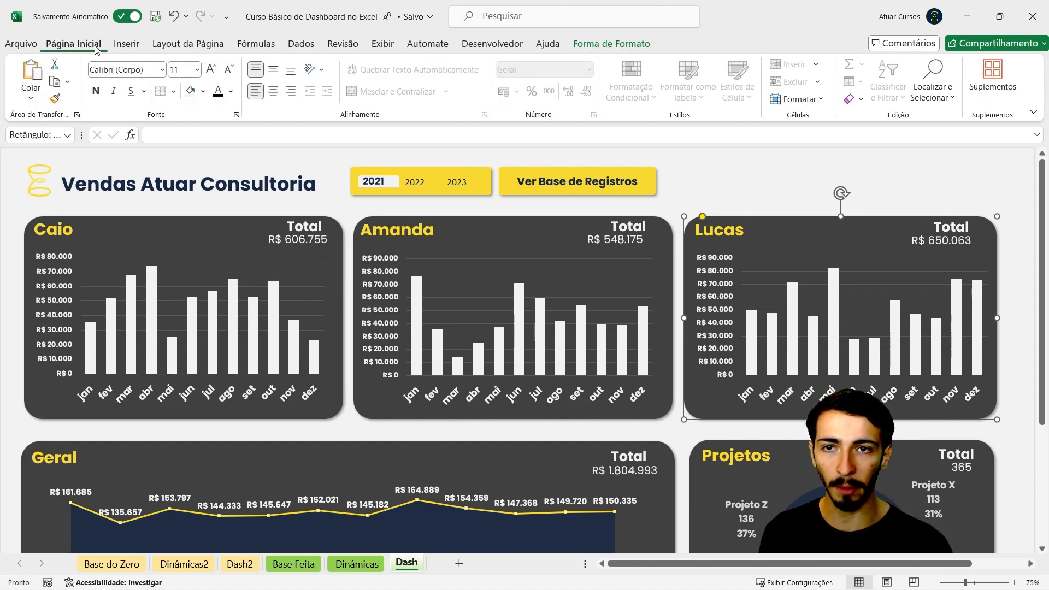
{"action": "left_click", "coordinate": [210, 220]}
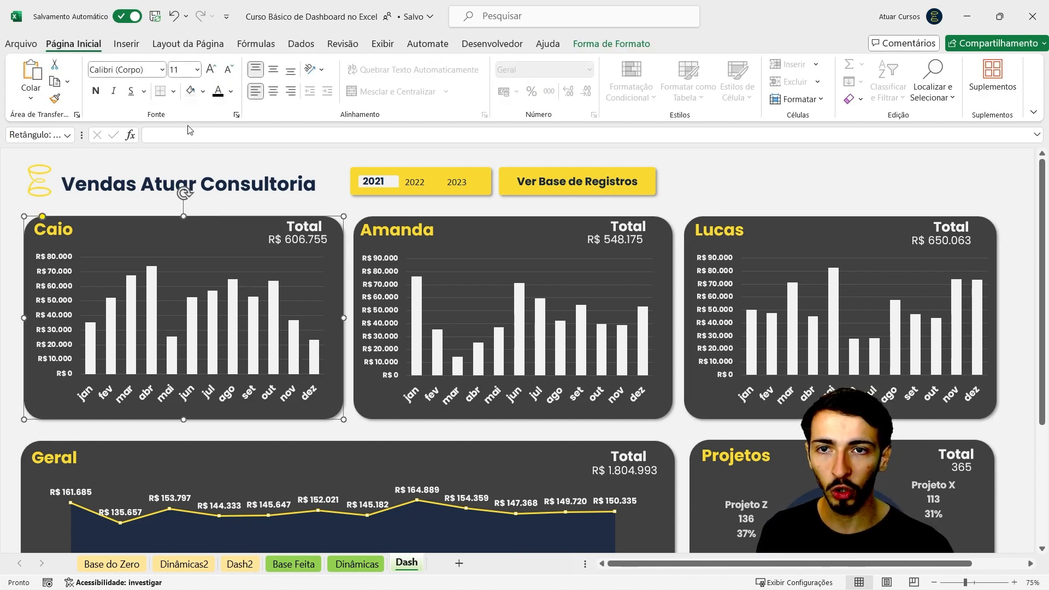
{"action": "left_click", "coordinate": [204, 91]}
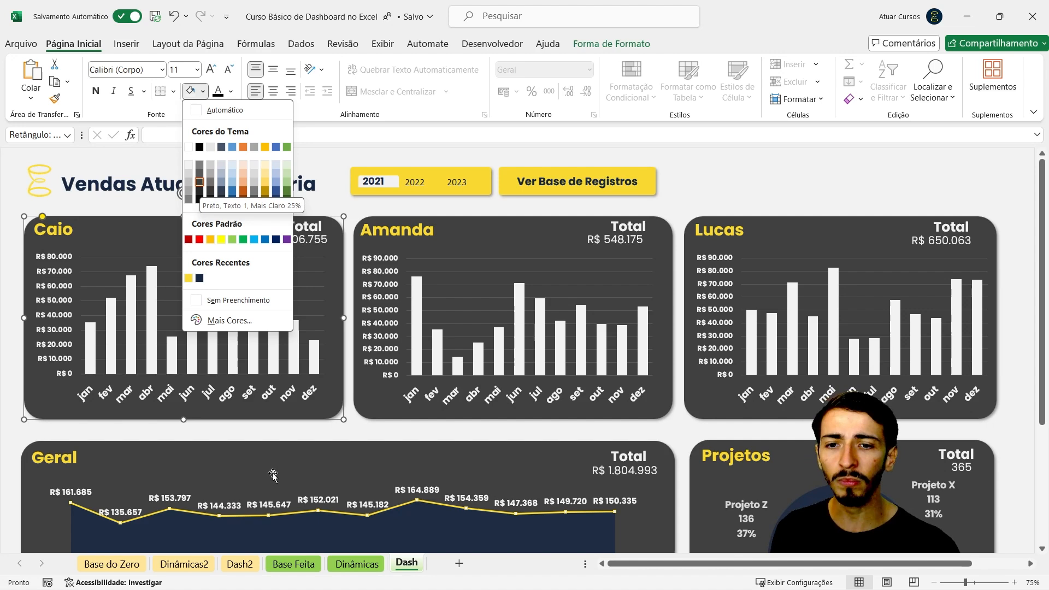
{"action": "left_click", "coordinate": [246, 565]}
{"action": "left_click", "coordinate": [246, 565]}
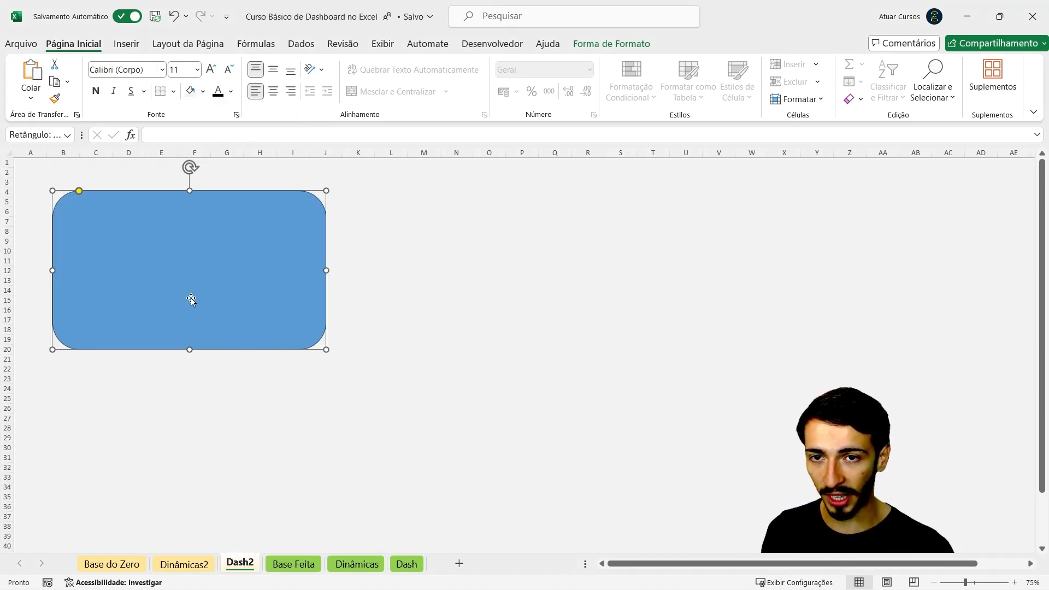
{"action": "left_click", "coordinate": [203, 90]}
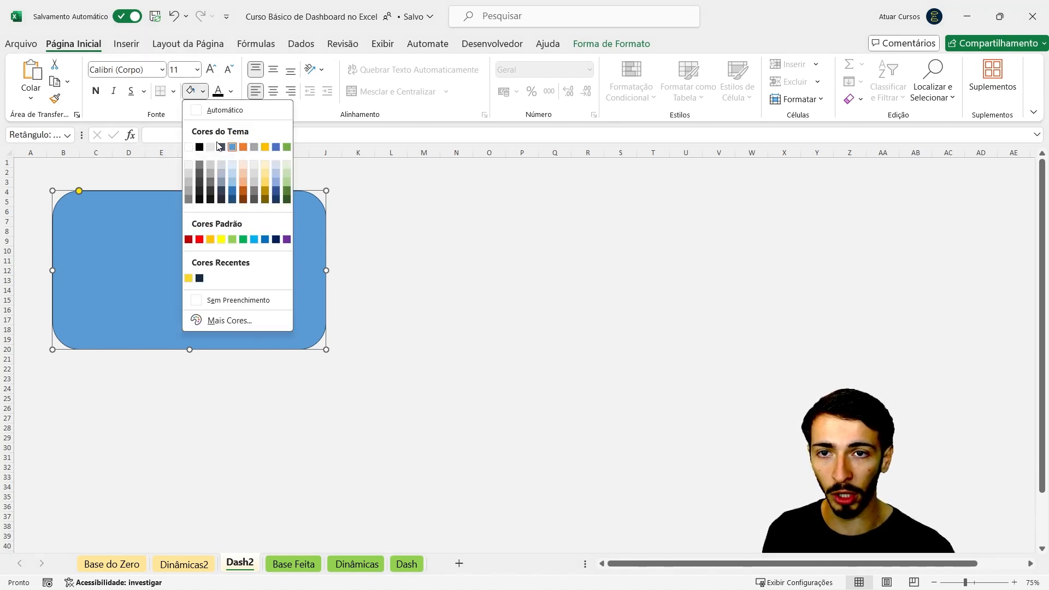
{"action": "left_click", "coordinate": [198, 183]}
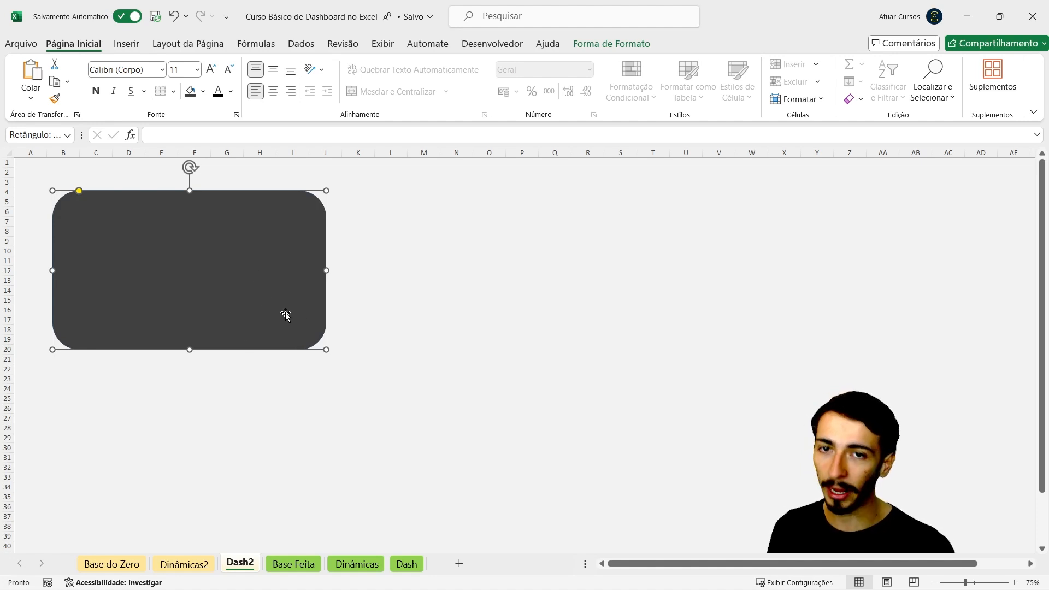
Check the first card's shadow on the Dash sheet and apply the first outer shadow preset to the Dash2 rounded rectangle.
{"action": "left_click", "coordinate": [408, 565]}
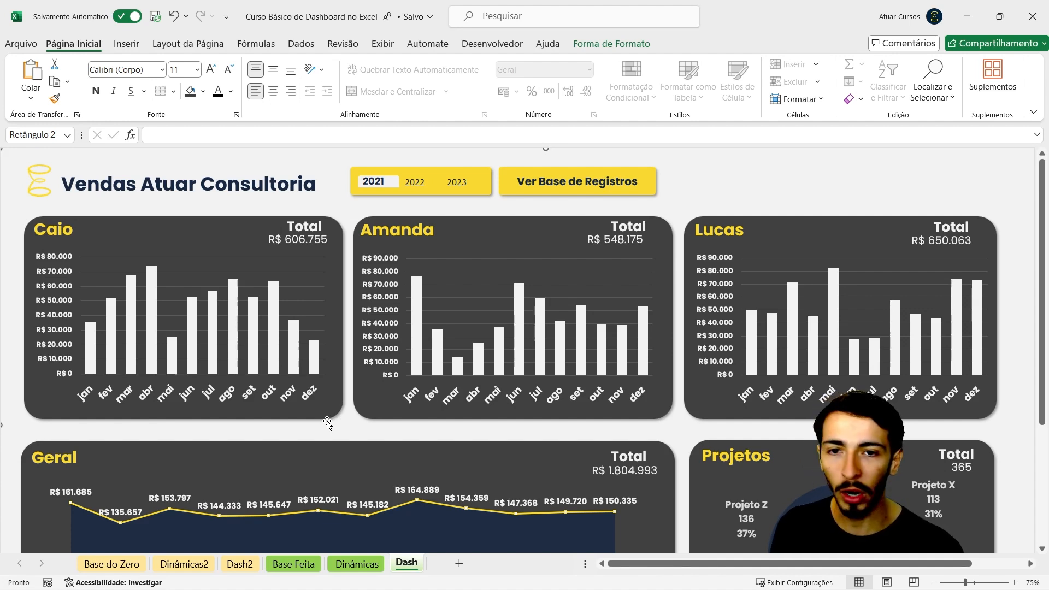
{"action": "left_click", "coordinate": [327, 422]}
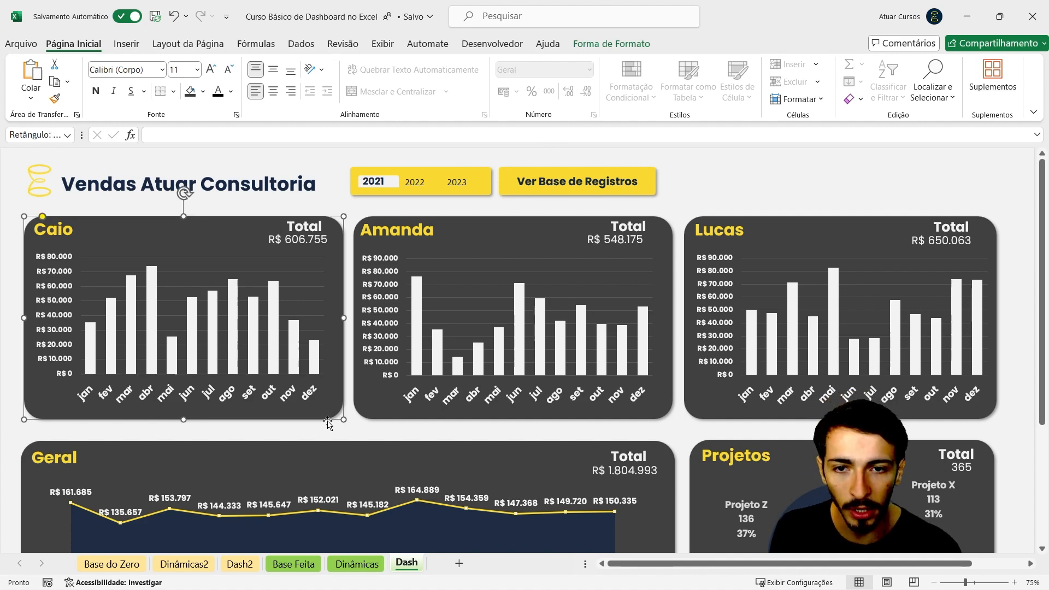
{"action": "left_click", "coordinate": [349, 252]}
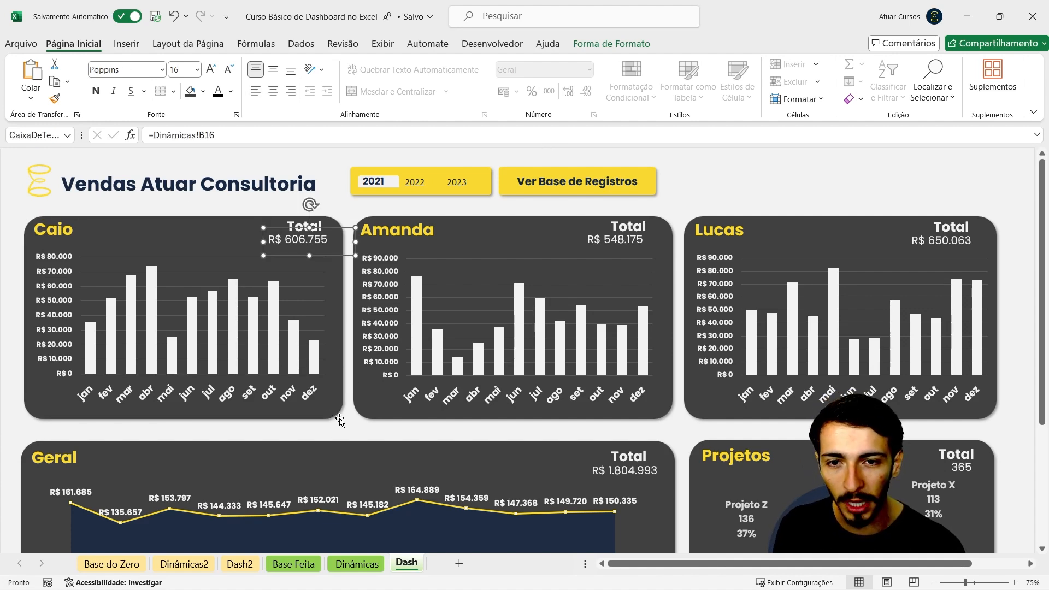
{"action": "left_click", "coordinate": [240, 564]}
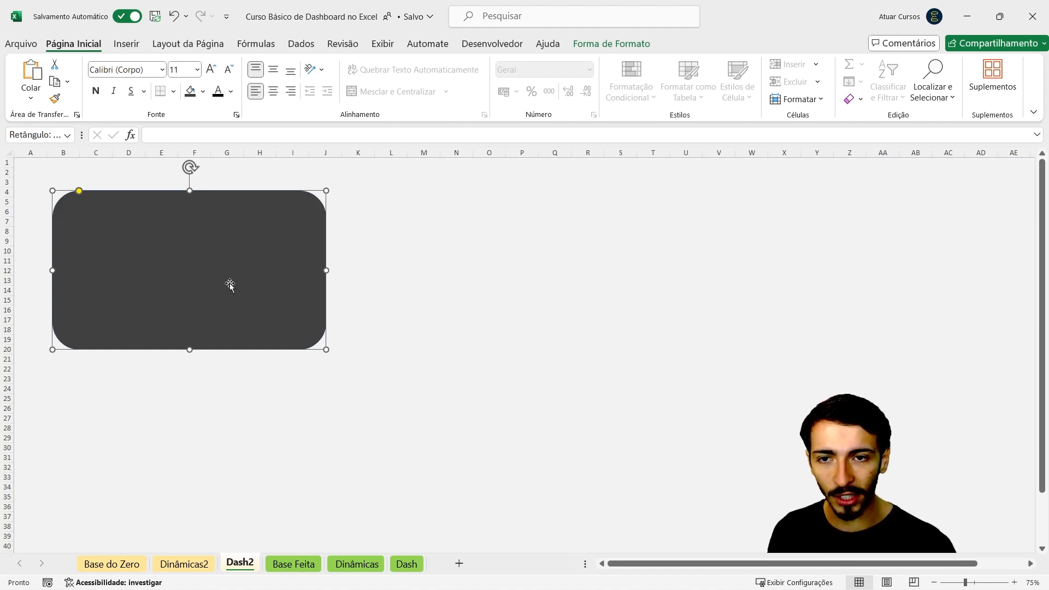
{"action": "left_click", "coordinate": [628, 44]}
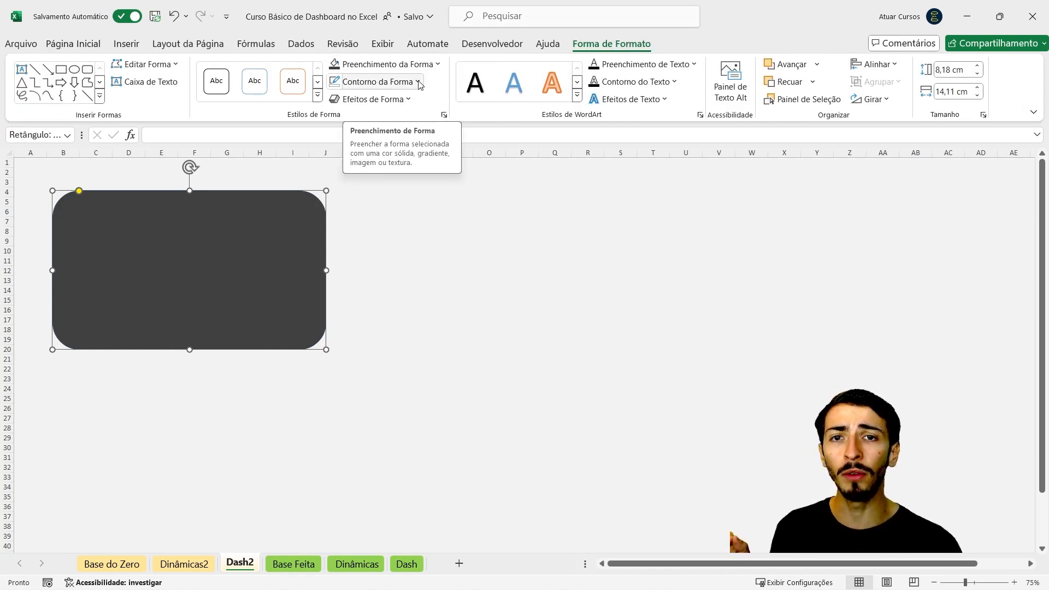
{"action": "left_click", "coordinate": [411, 98]}
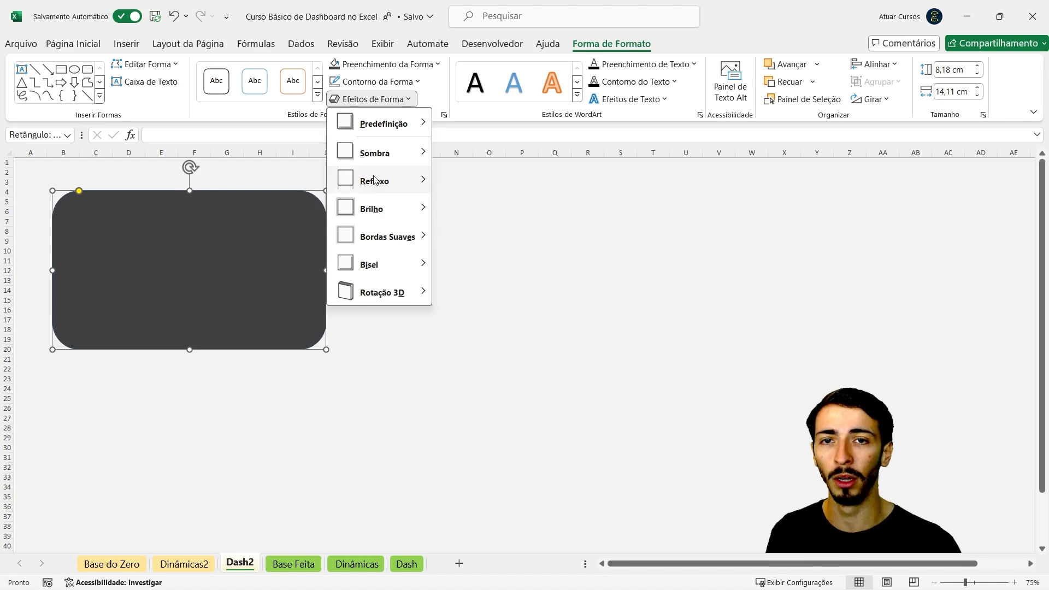
{"action": "mouse_move", "coordinate": [377, 158]}
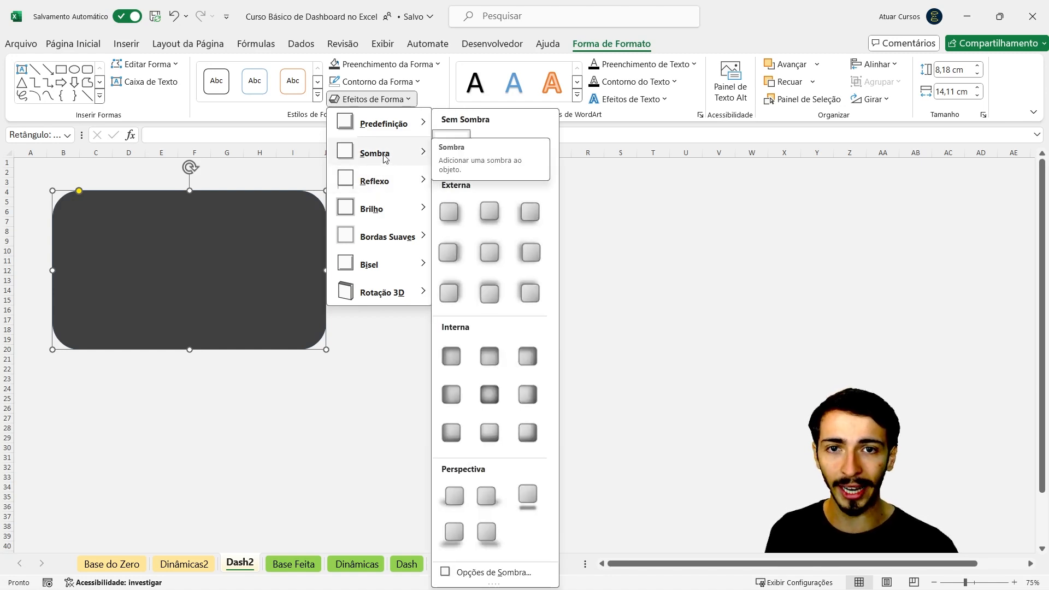
{"action": "left_click", "coordinate": [443, 213]}
{"action": "left_click", "coordinate": [413, 285]}
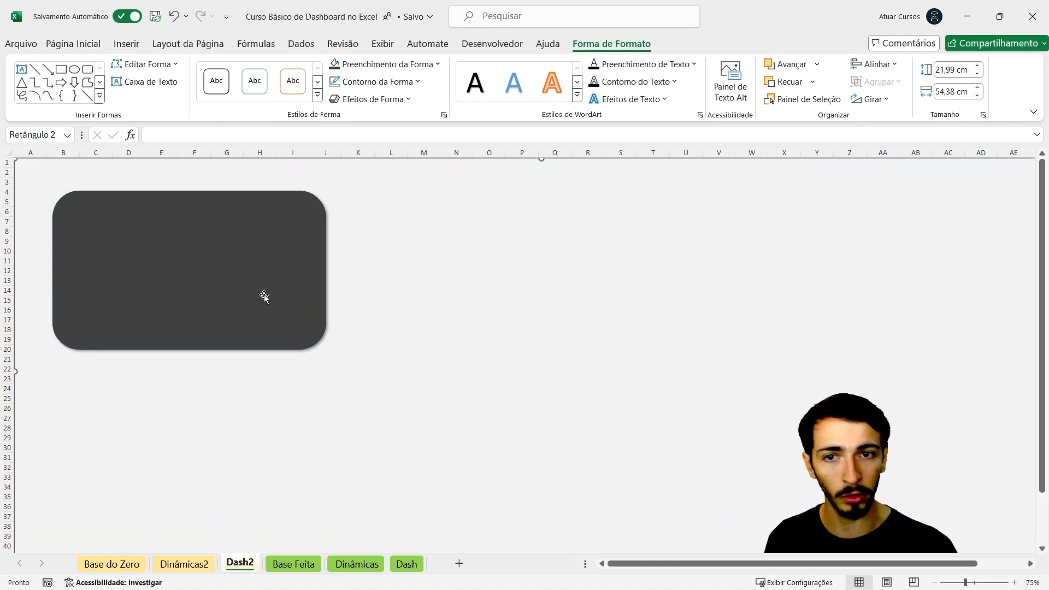
Duplicate the dark card twice along the same row on Dash2, placing the evenly spaced copies from around columns K and U.
{"action": "left_click", "coordinate": [213, 266]}
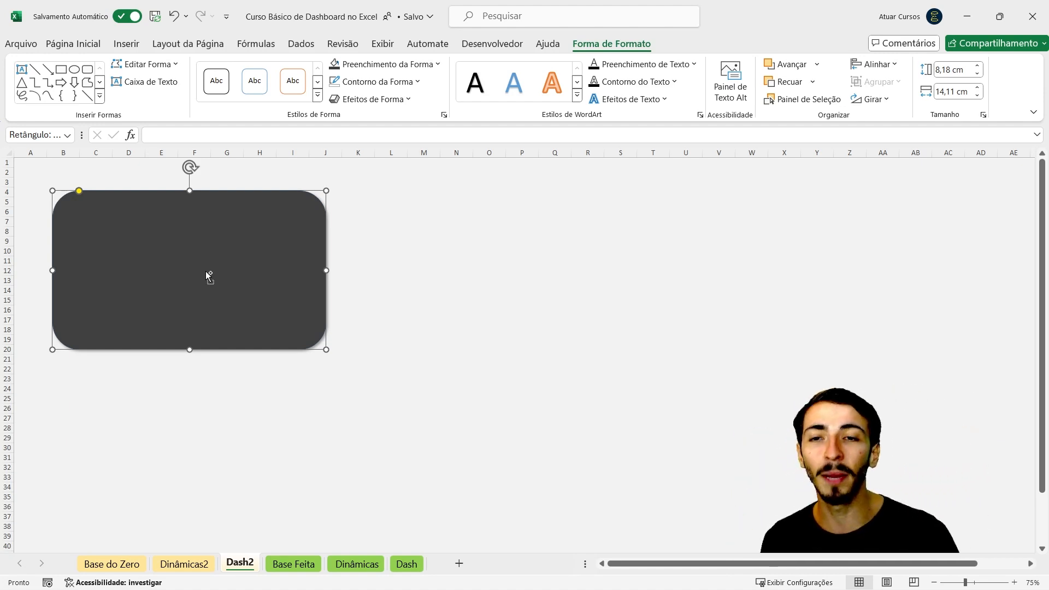
{"action": "left_click_drag", "start_coordinate": [234, 256], "coordinate": [527, 265]}
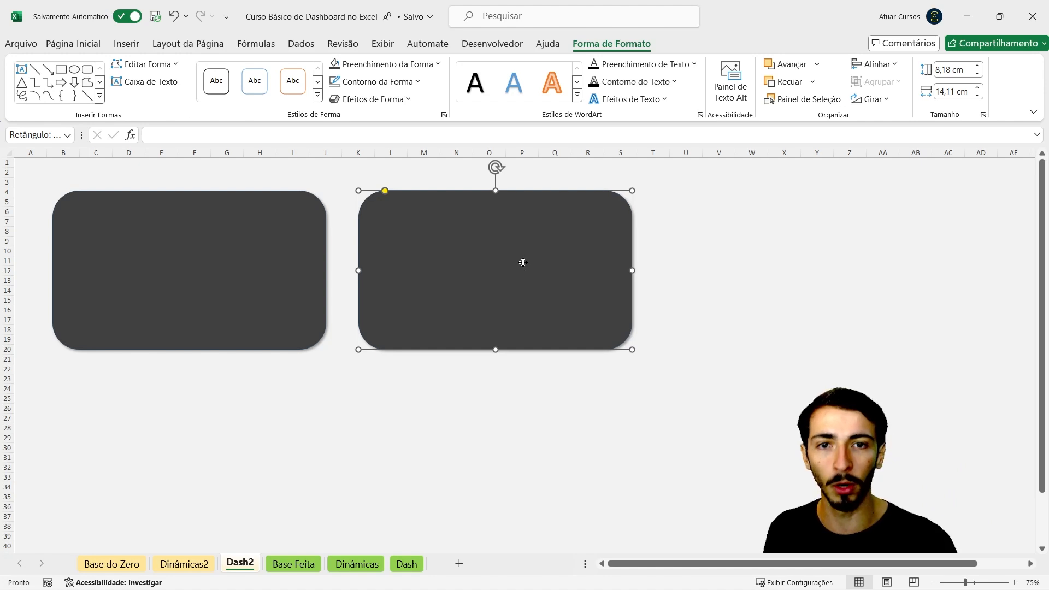
{"action": "left_click_drag", "start_coordinate": [524, 260], "coordinate": [829, 295]}
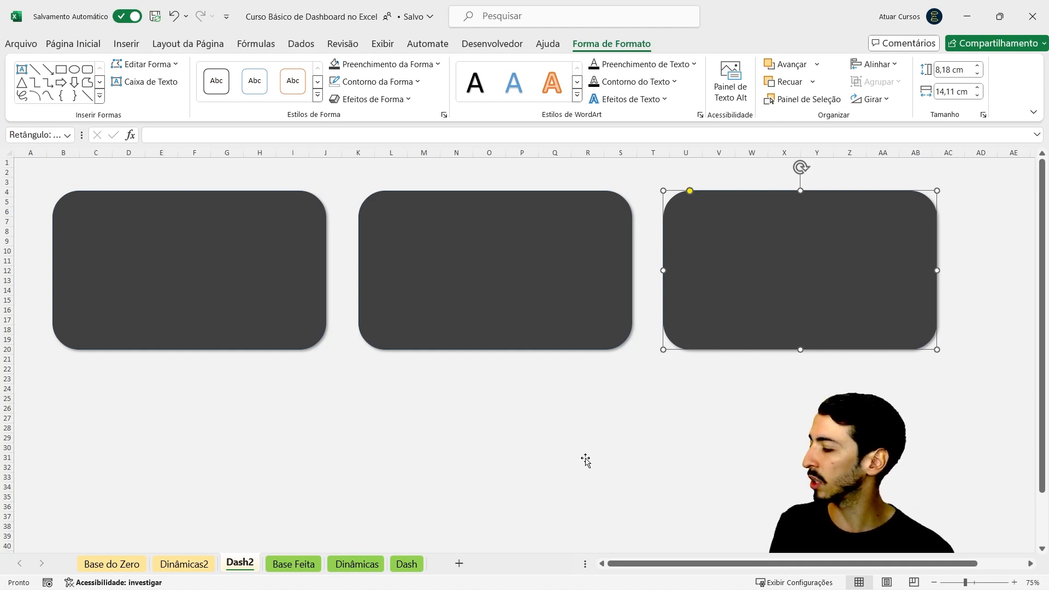
Examine how the Geral and Projetos cards are arranged in the lower row of the Dash sheet.
{"action": "left_click", "coordinate": [407, 563]}
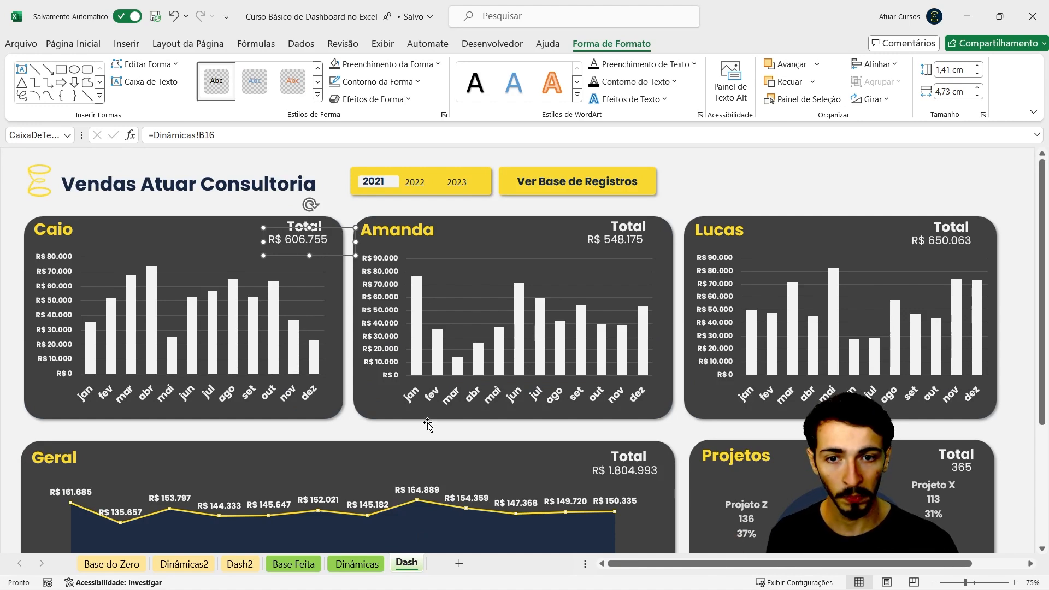
{"action": "scroll", "coordinate": [333, 416], "scroll_direction": "down", "scroll_amount": 2}
{"action": "scroll", "coordinate": [334, 407], "scroll_direction": "down", "scroll_amount": 1}
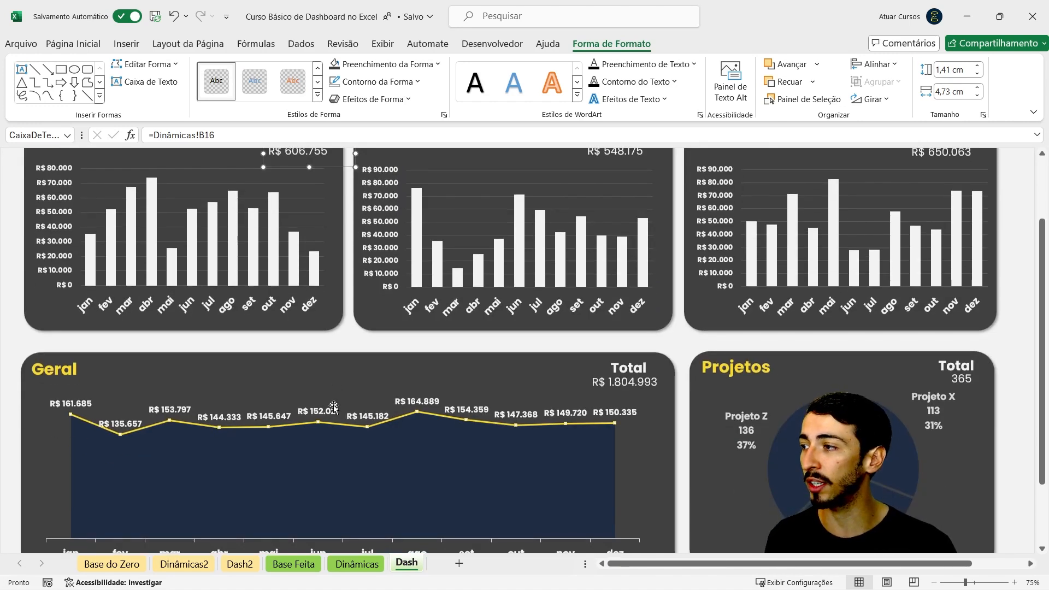
{"action": "scroll", "coordinate": [334, 406], "scroll_direction": "down", "scroll_amount": 1}
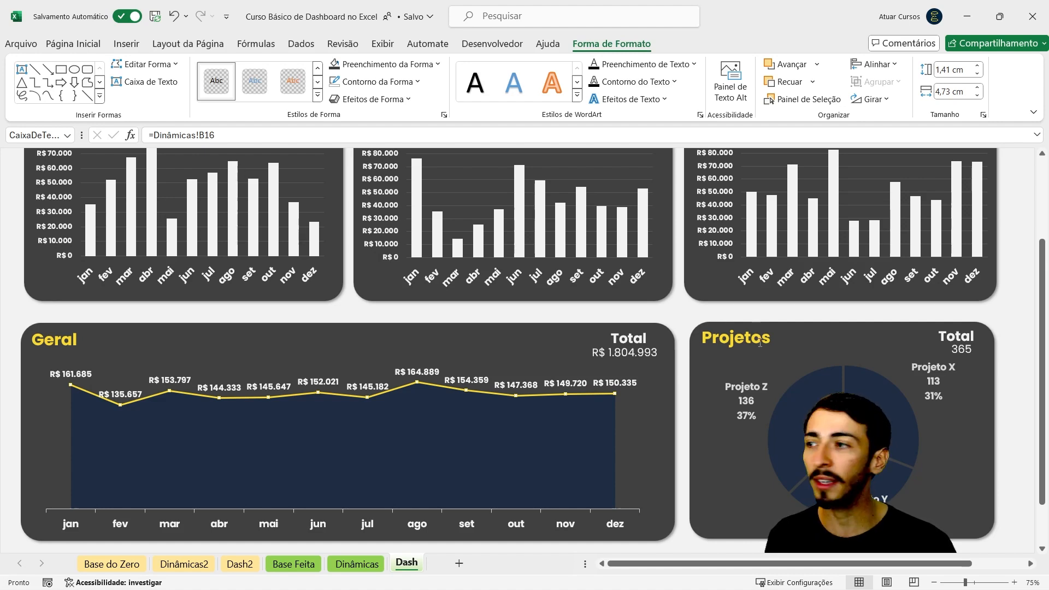
{"action": "scroll", "coordinate": [812, 334], "scroll_direction": "up", "scroll_amount": 4}
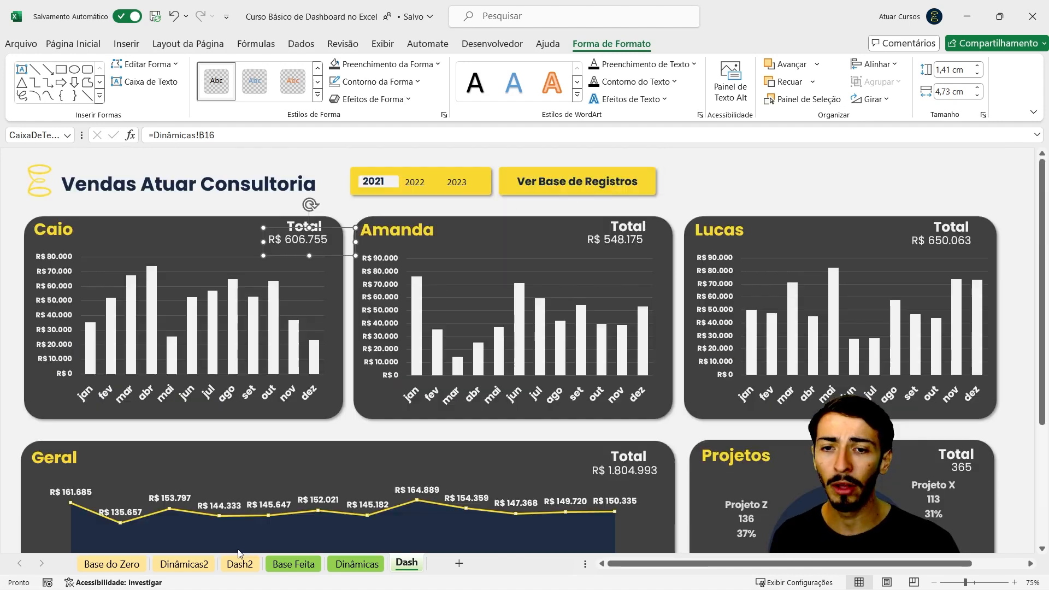
{"action": "left_click", "coordinate": [240, 563]}
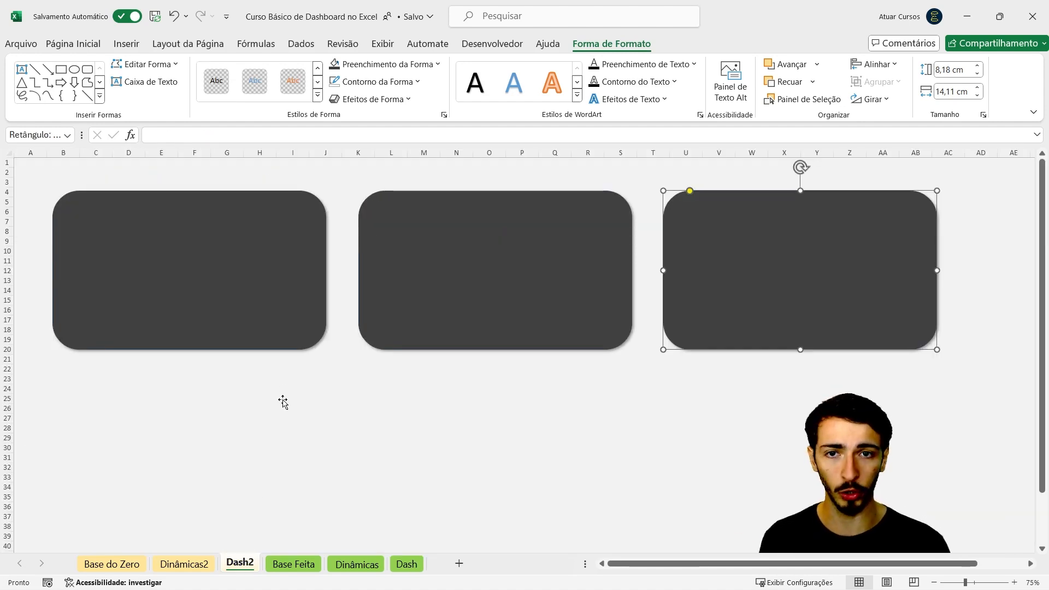
Duplicate the first Dash2 card straight below itself, aligned with its sides and starting at about row 24.
{"action": "key", "text": "Escape"}
{"action": "left_click", "coordinate": [226, 246]}
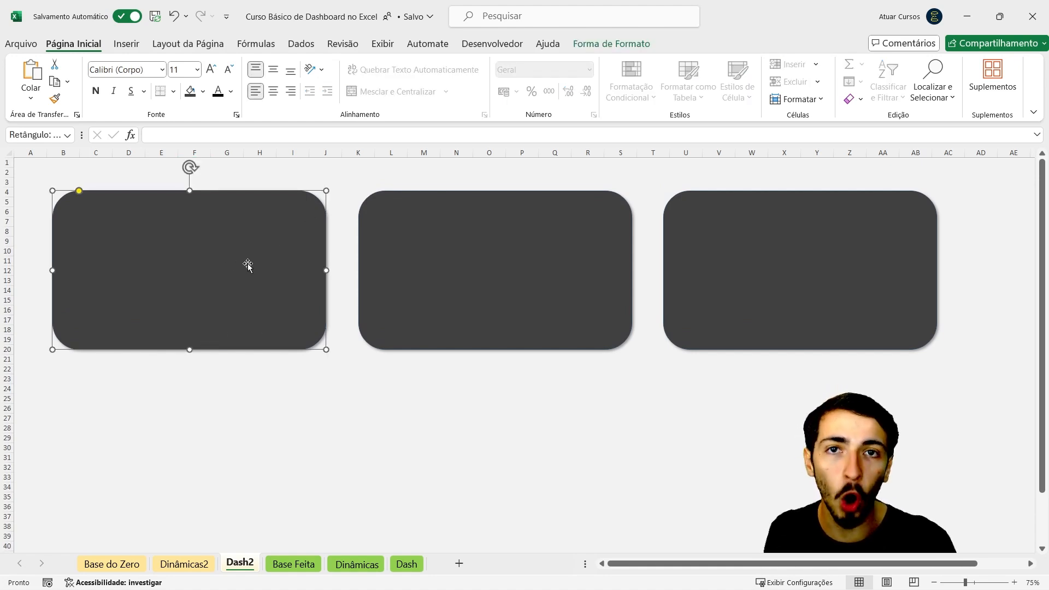
{"action": "scroll", "coordinate": [235, 281], "scroll_direction": "down", "scroll_amount": 1}
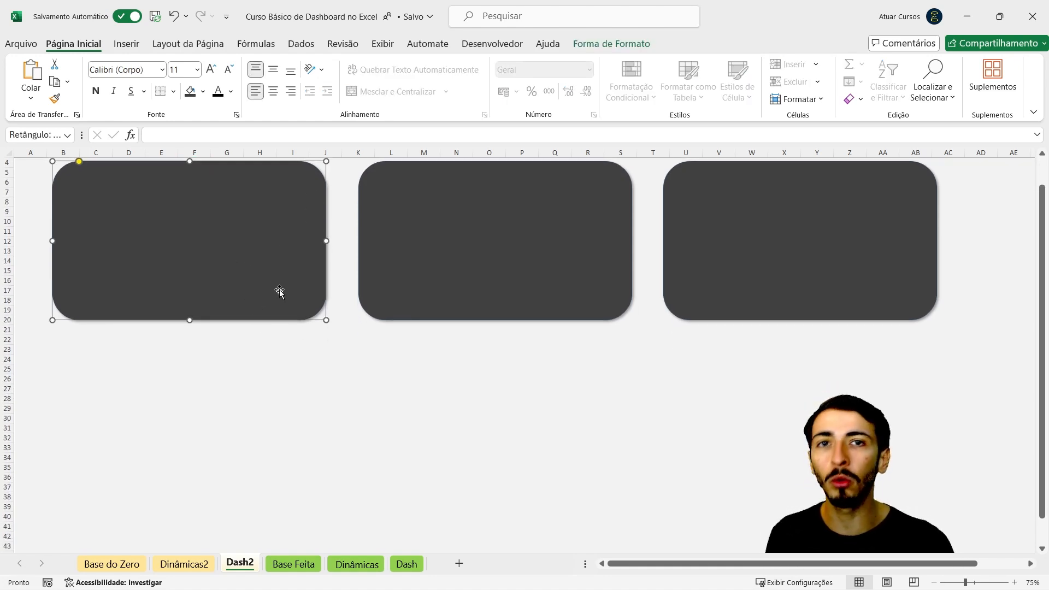
{"action": "scroll", "coordinate": [280, 288], "scroll_direction": "down", "scroll_amount": 1}
{"action": "scroll", "coordinate": [281, 288], "scroll_direction": "up", "scroll_amount": 1}
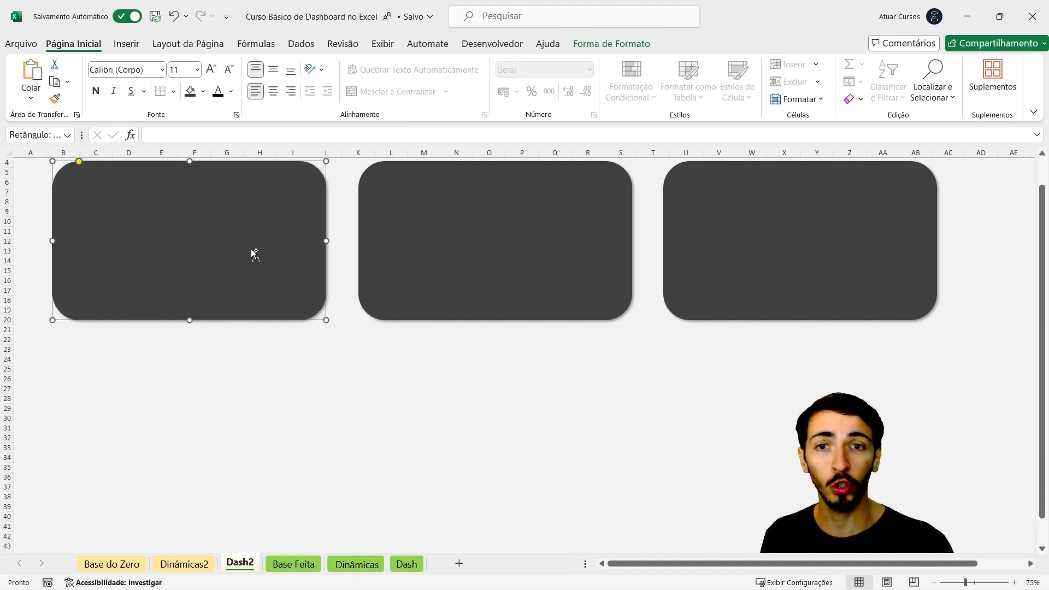
{"action": "left_click_drag", "start_coordinate": [277, 203], "coordinate": [243, 391]}
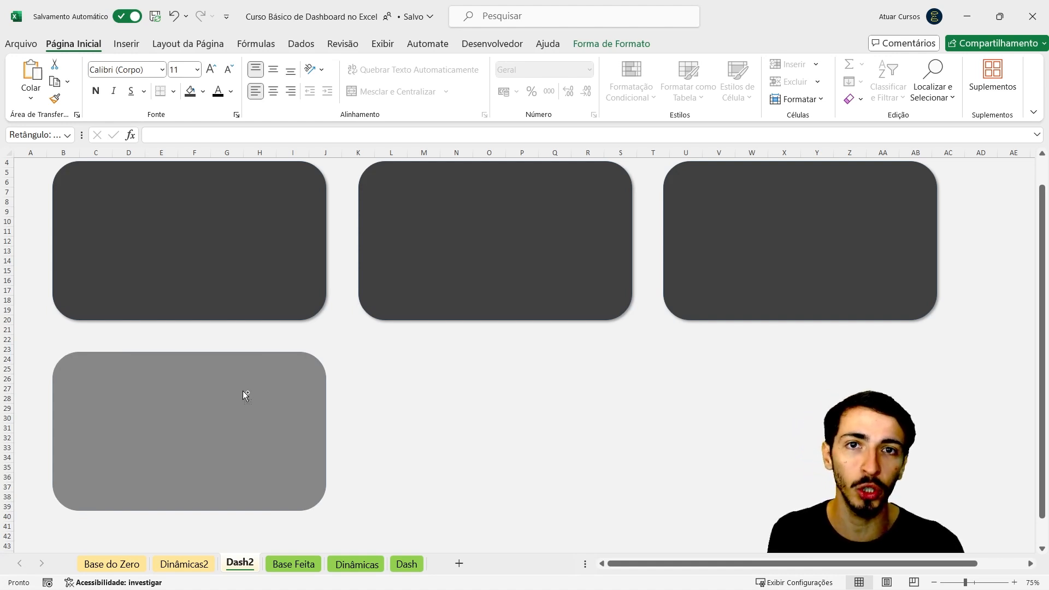
{"action": "mouse_move", "coordinate": [243, 391]}
{"action": "left_mouse_down"}
{"action": "mouse_move", "coordinate": [250, 363]}
{"action": "mouse_move", "coordinate": [254, 385]}
{"action": "mouse_move", "coordinate": [251, 339]}
{"action": "mouse_move", "coordinate": [258, 437]}
{"action": "mouse_move", "coordinate": [257, 336]}
{"action": "mouse_move", "coordinate": [254, 398]}
{"action": "mouse_move", "coordinate": [275, 291]}
{"action": "mouse_move", "coordinate": [224, 403]}
{"action": "mouse_move", "coordinate": [247, 332]}
{"action": "mouse_move", "coordinate": [239, 404]}
{"action": "mouse_move", "coordinate": [227, 266]}
{"action": "mouse_move", "coordinate": [226, 387]}
{"action": "mouse_move", "coordinate": [214, 292]}
{"action": "mouse_move", "coordinate": [226, 392]}
{"action": "mouse_move", "coordinate": [238, 342]}
{"action": "mouse_move", "coordinate": [242, 396]}
{"action": "left_mouse_up"}
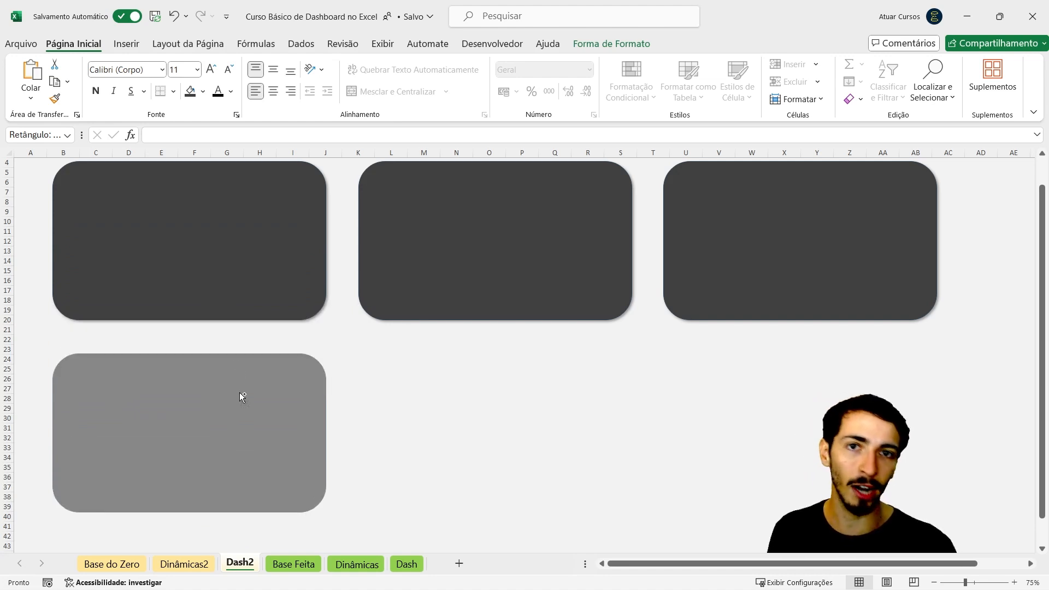
{"action": "left_click_drag", "start_coordinate": [240, 393], "coordinate": [245, 399]}
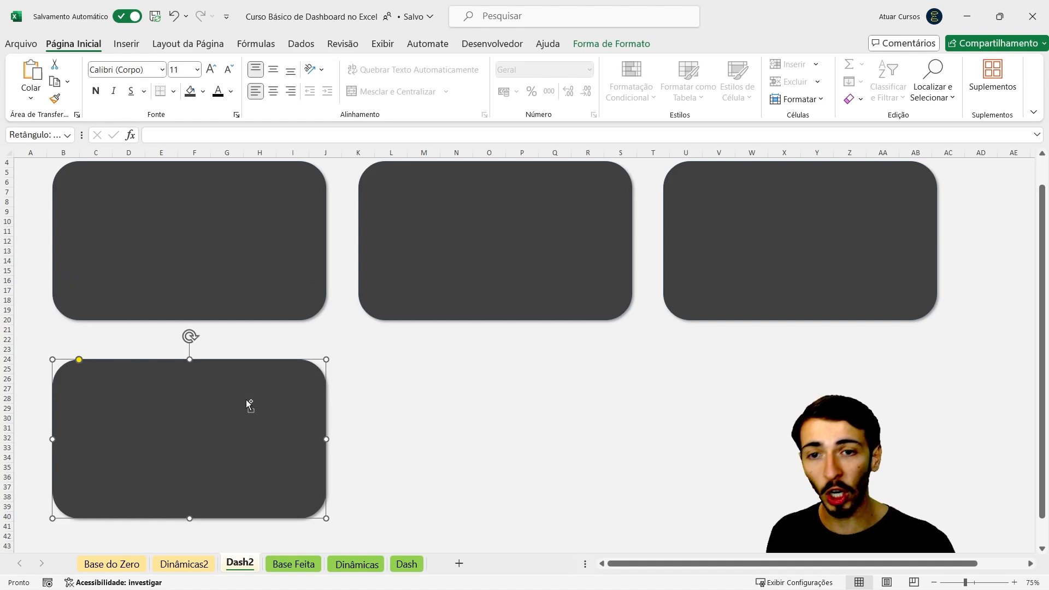
{"action": "scroll", "coordinate": [246, 401], "scroll_direction": "down", "scroll_amount": 2}
{"action": "scroll", "coordinate": [245, 403], "scroll_direction": "up", "scroll_amount": 2}
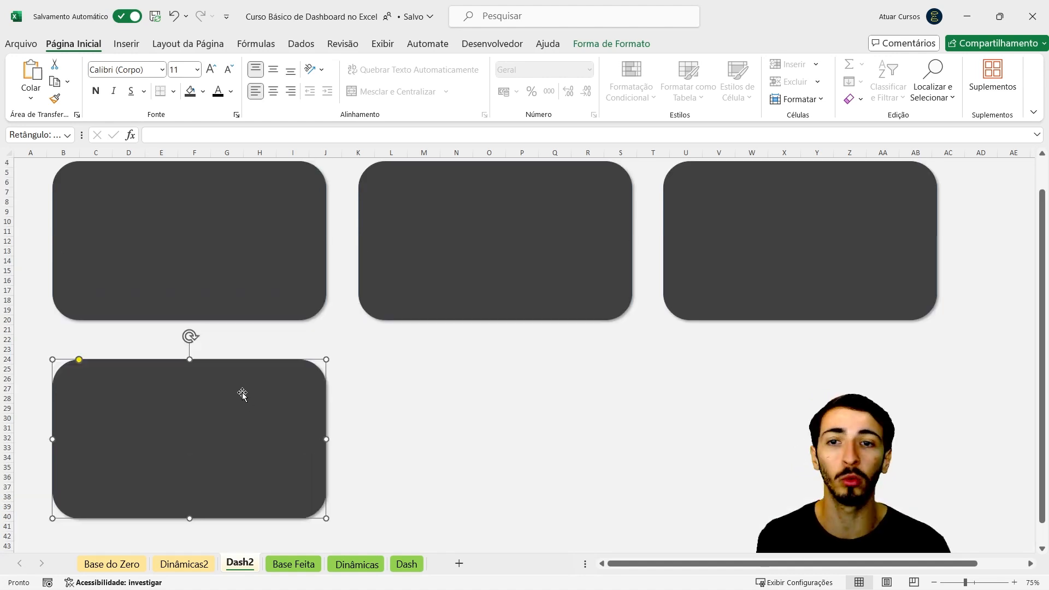
{"action": "scroll", "coordinate": [241, 392], "scroll_direction": "up", "scroll_amount": 1}
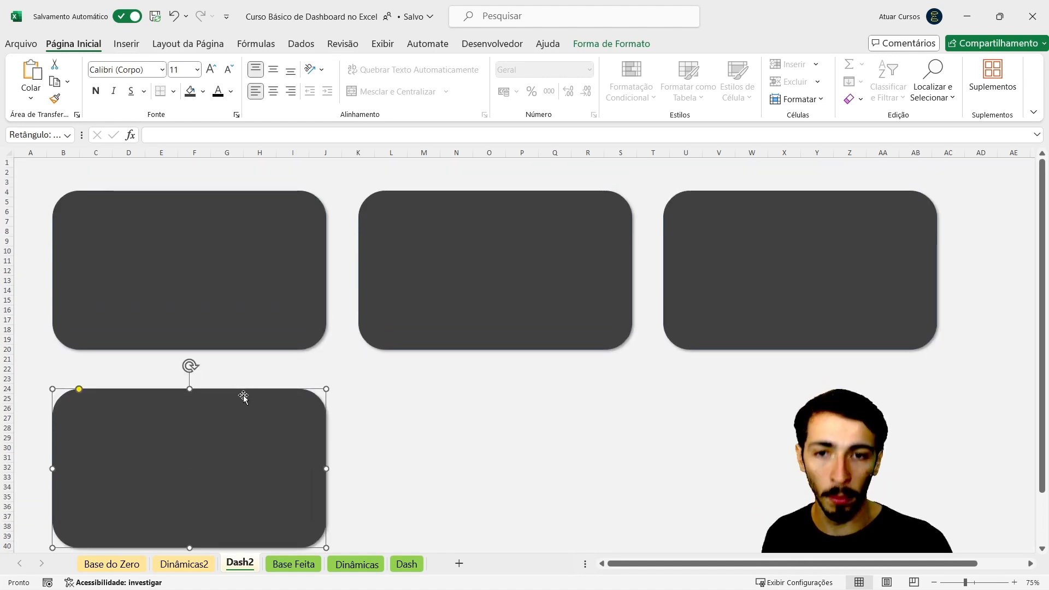
Check the Geral card on Dash, then widen the lower Dash2 card to span the two cards above and raise it to about row 22.
{"action": "left_click", "coordinate": [414, 566]}
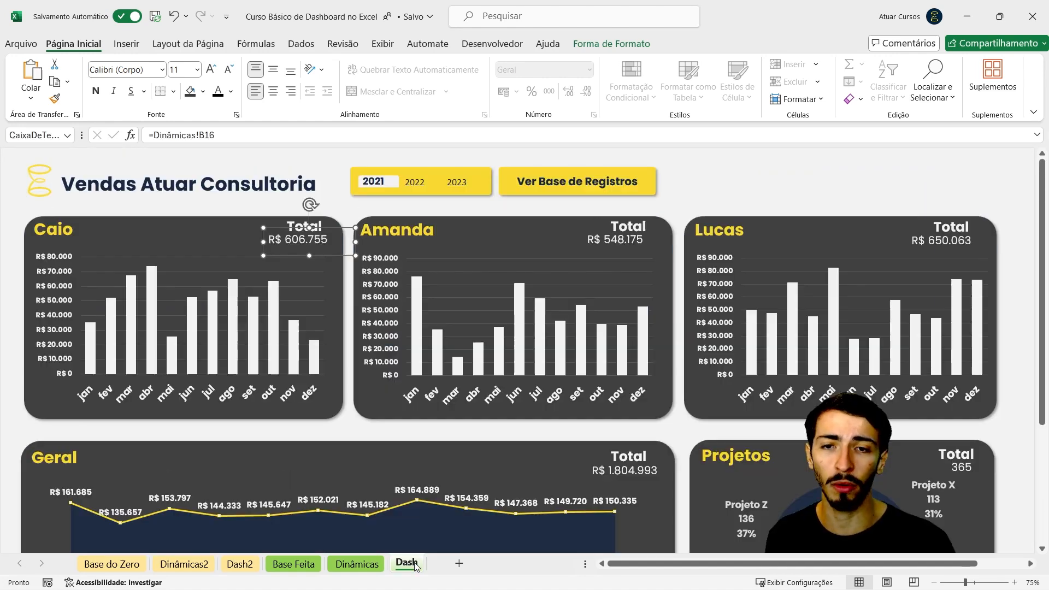
{"action": "scroll", "coordinate": [407, 429], "scroll_direction": "down", "scroll_amount": 4}
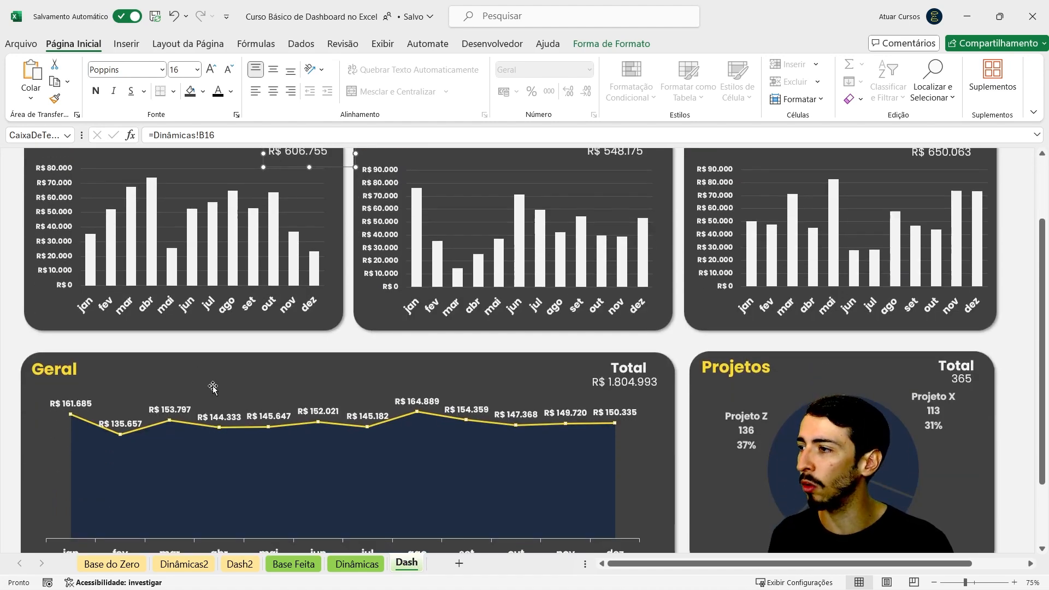
{"action": "scroll", "coordinate": [212, 386], "scroll_direction": "down", "scroll_amount": 1}
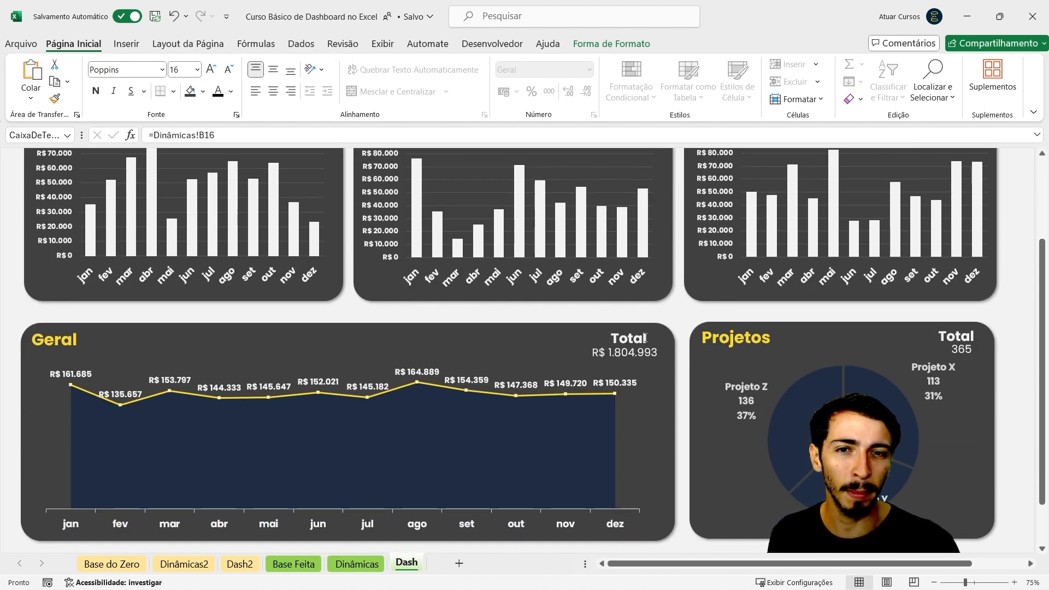
{"action": "left_click", "coordinate": [241, 564]}
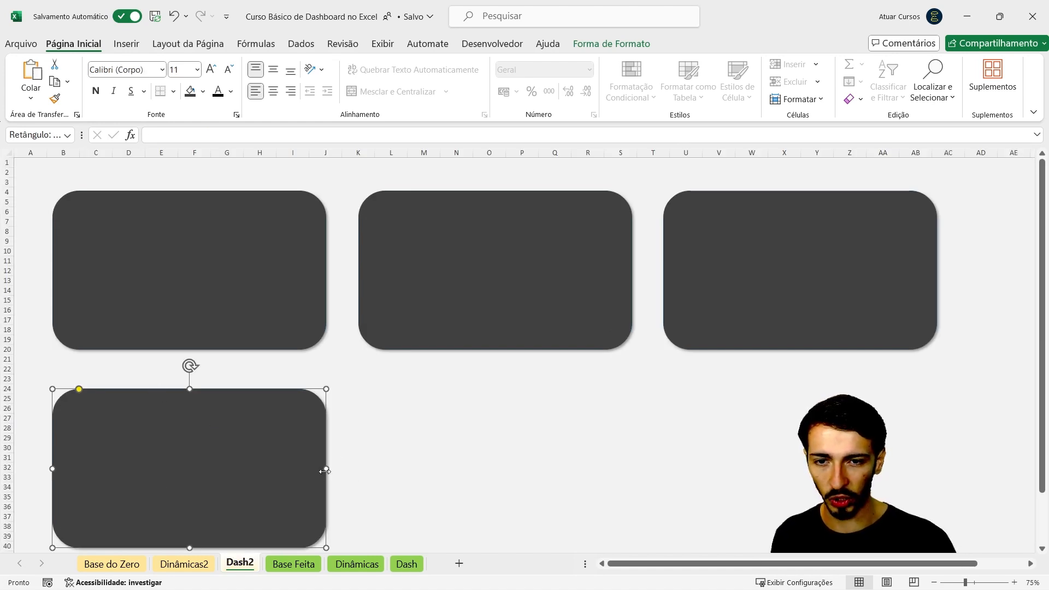
{"action": "left_click_drag", "start_coordinate": [328, 468], "coordinate": [637, 468]}
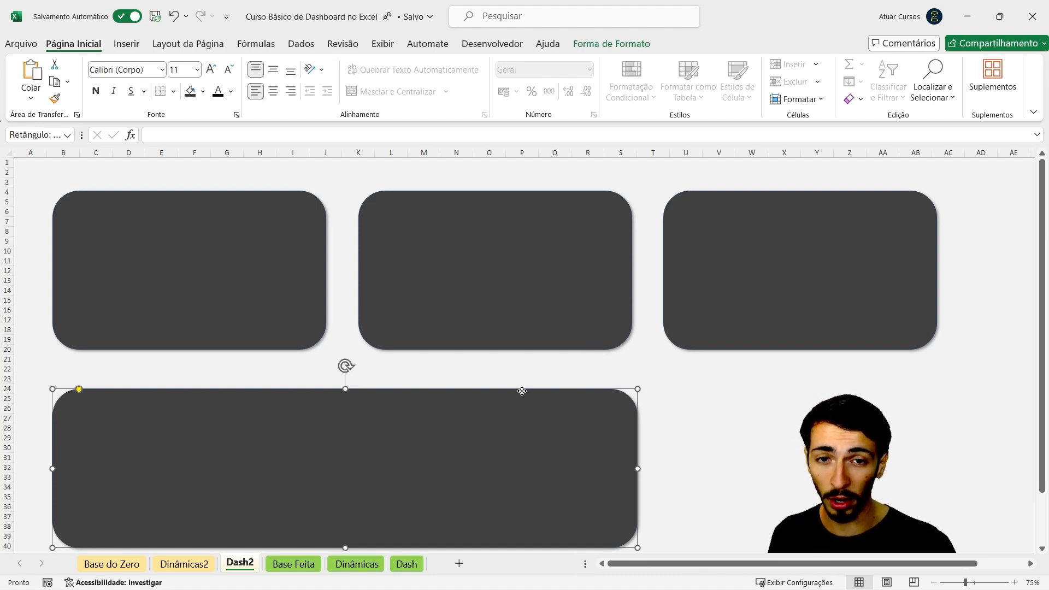
{"action": "left_click_drag", "start_coordinate": [522, 390], "coordinate": [522, 374]}
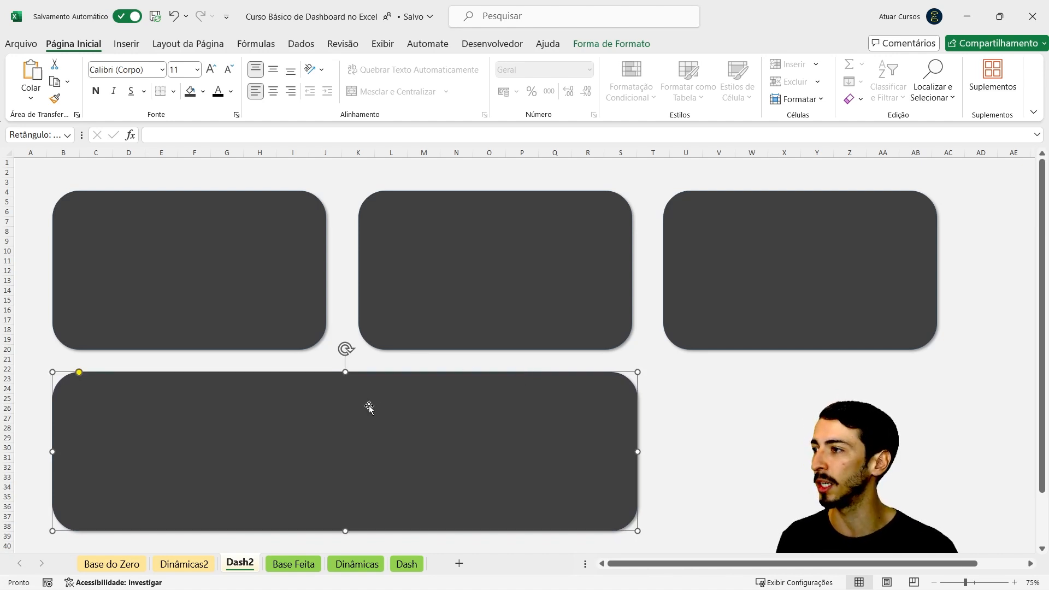
Duplicate the third Dash2 card straight below itself, level with the wide lower card, and compare the layout with the Dash sheet.
{"action": "left_click", "coordinate": [716, 401]}
{"action": "left_click", "coordinate": [757, 273]}
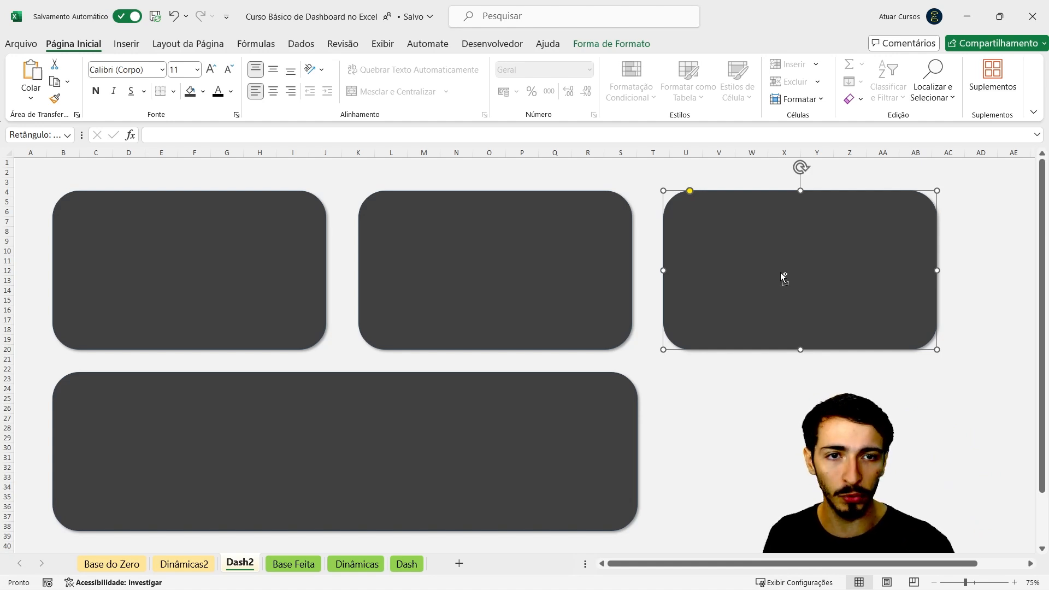
{"action": "left_click_drag", "start_coordinate": [781, 276], "coordinate": [808, 458]}
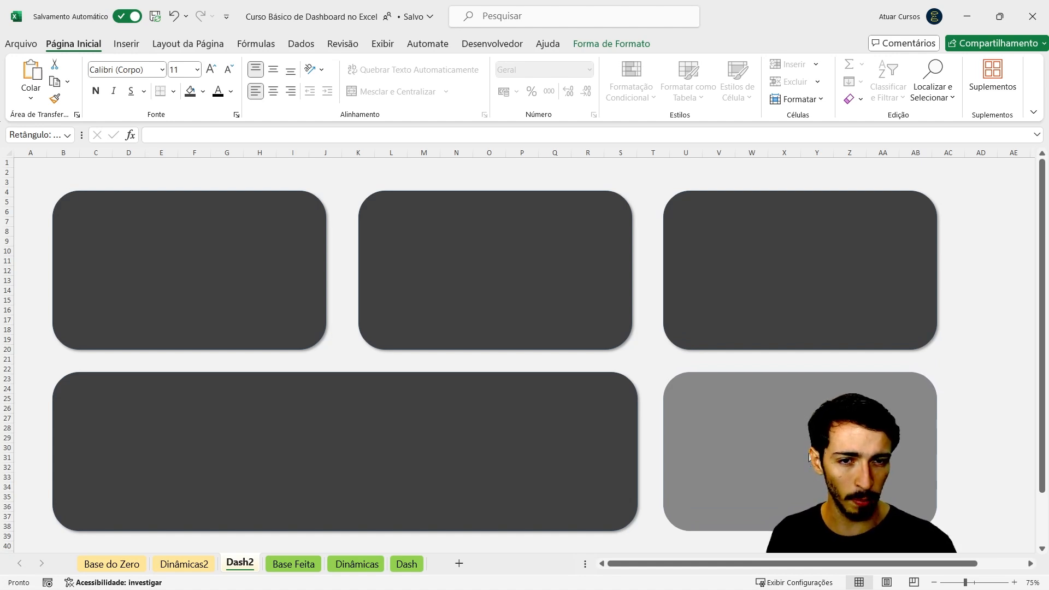
{"action": "left_click_drag", "start_coordinate": [811, 458], "coordinate": [808, 453]}
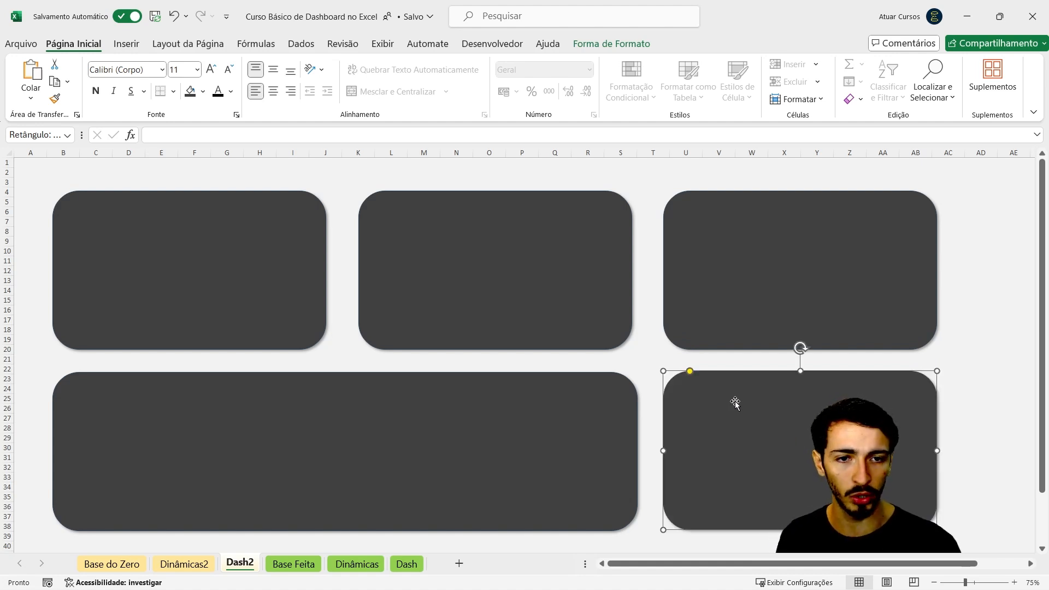
{"action": "left_click", "coordinate": [405, 563]}
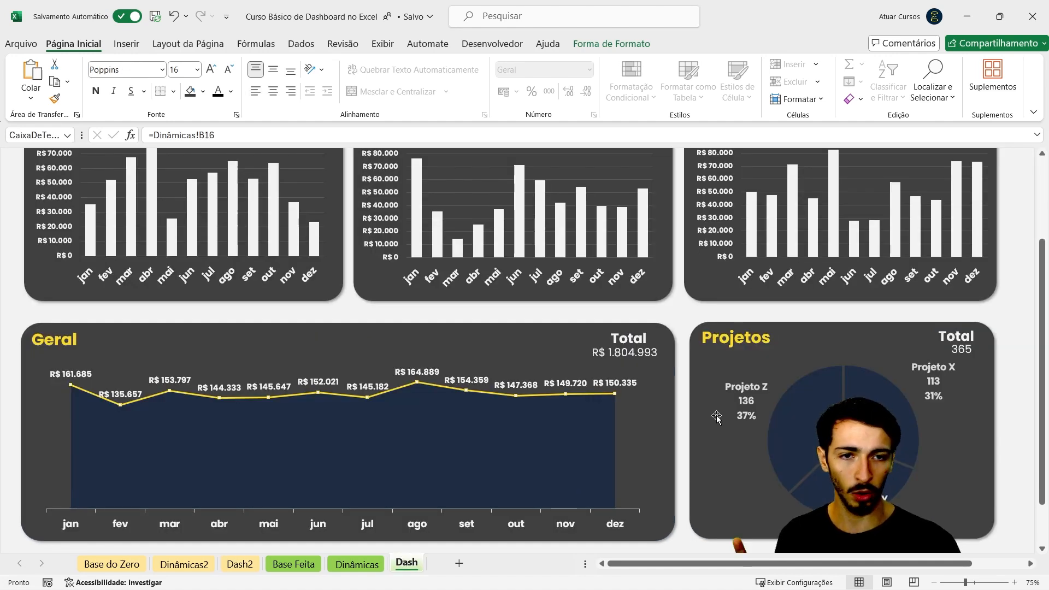
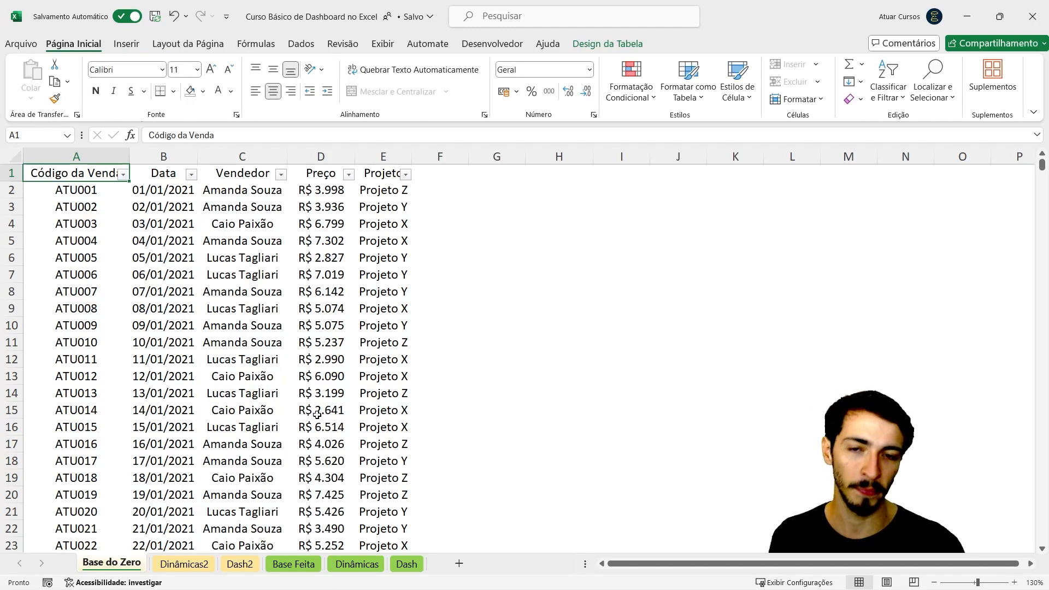
Copy the yellow Ver Base de Registros button from Dash2 and paste it at cell H4 of the Base do Zero sheet.
{"action": "left_click", "coordinate": [243, 563]}
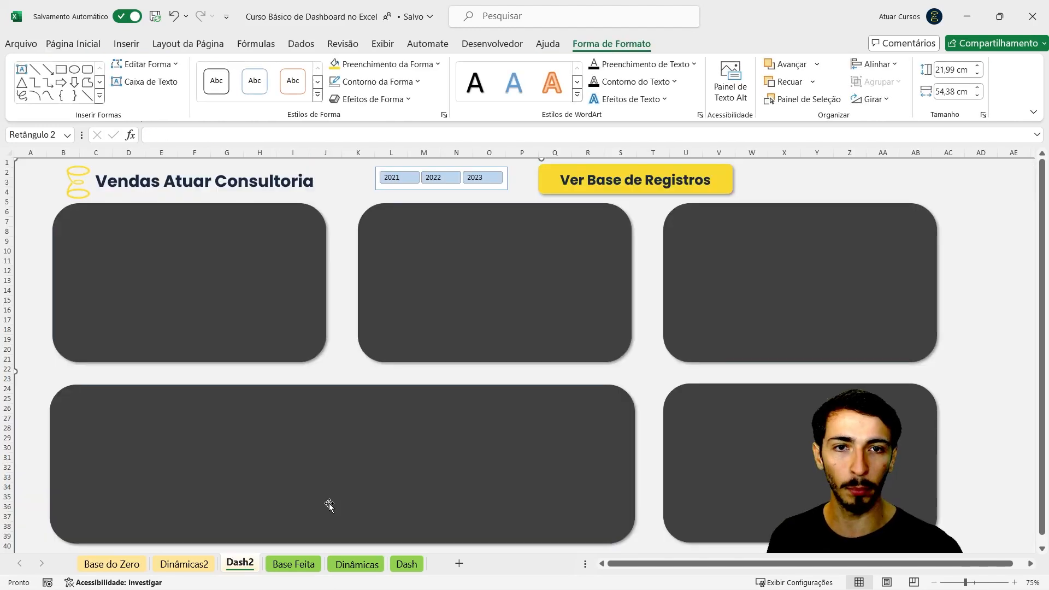
{"action": "right_click", "coordinate": [624, 191]}
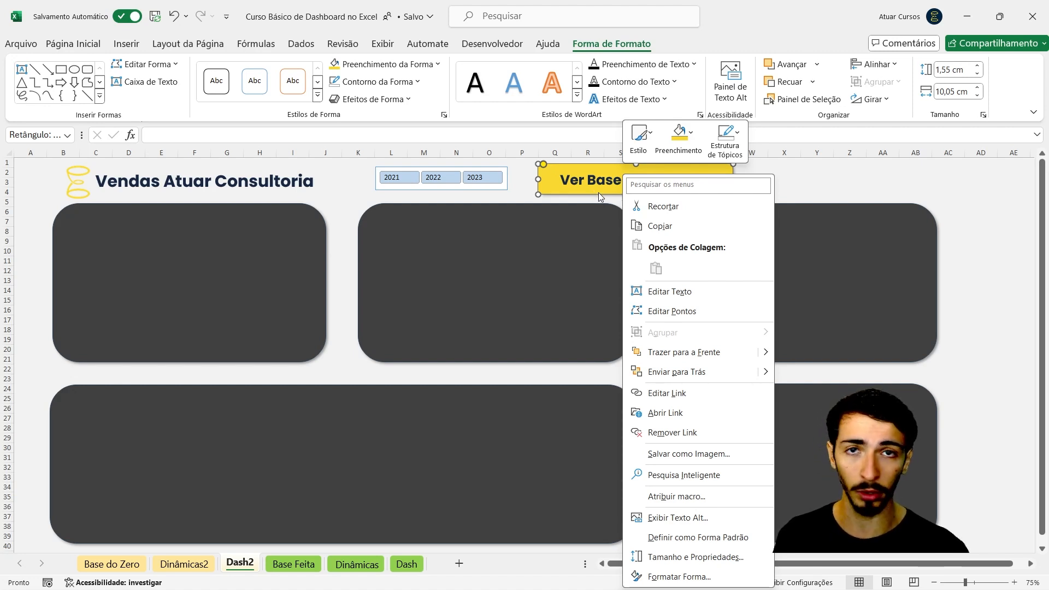
{"action": "left_click", "coordinate": [680, 227]}
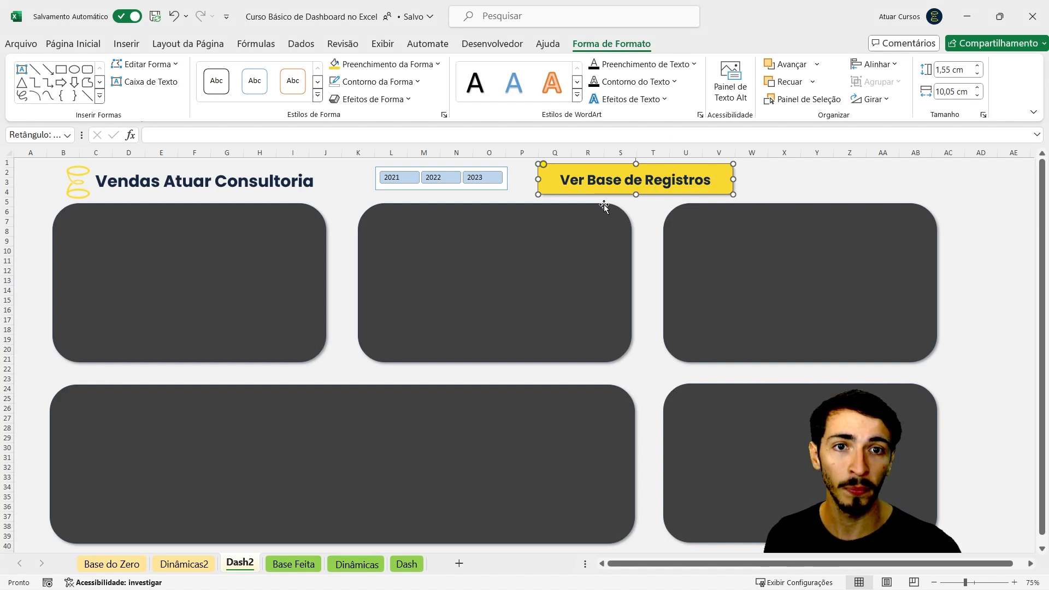
{"action": "left_click", "coordinate": [138, 566]}
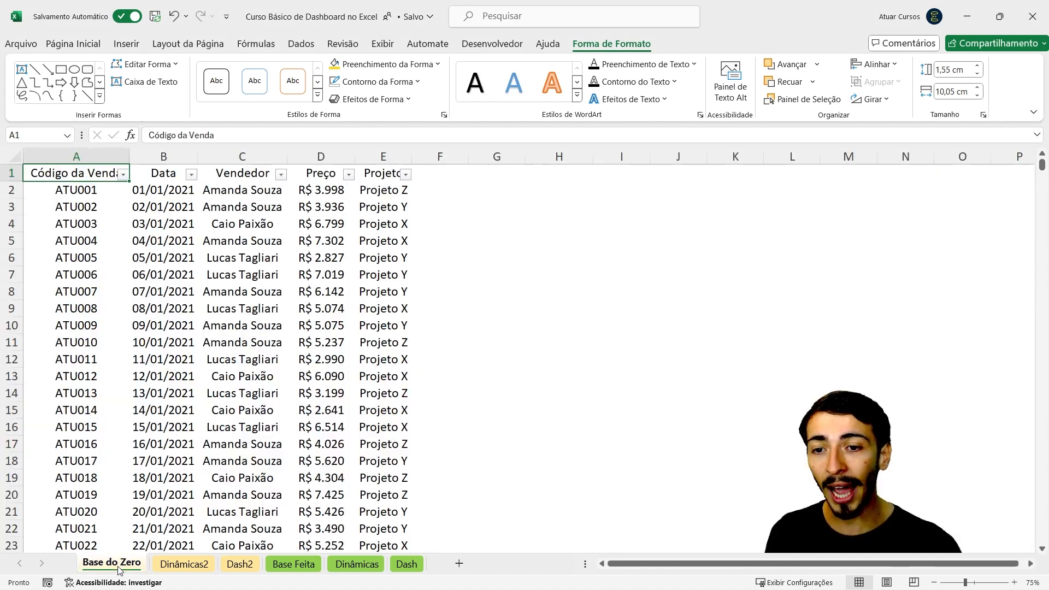
{"action": "left_click", "coordinate": [553, 219]}
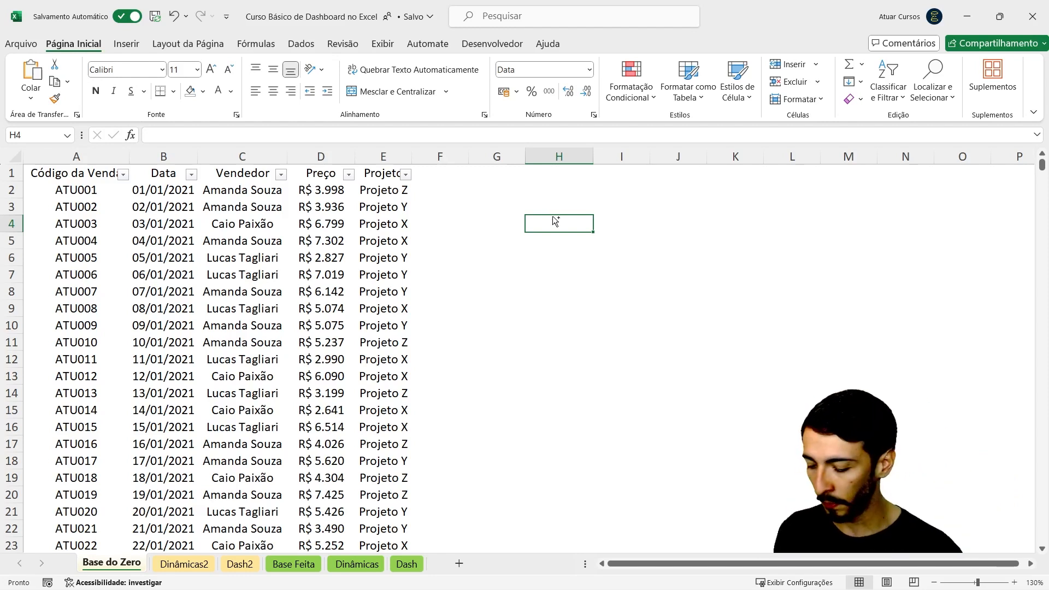
{"action": "key", "text": "ctrl+v"}
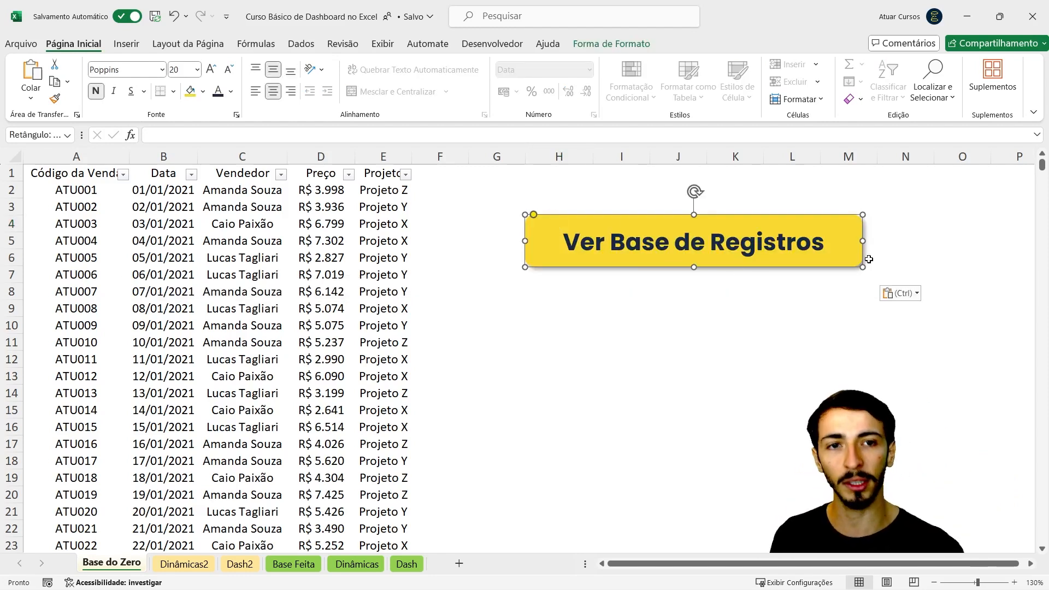
Shrink the pasted button to about columns H to K and rows 2 to 4, with its text at size 16.
{"action": "left_click_drag", "start_coordinate": [863, 267], "coordinate": [828, 268]}
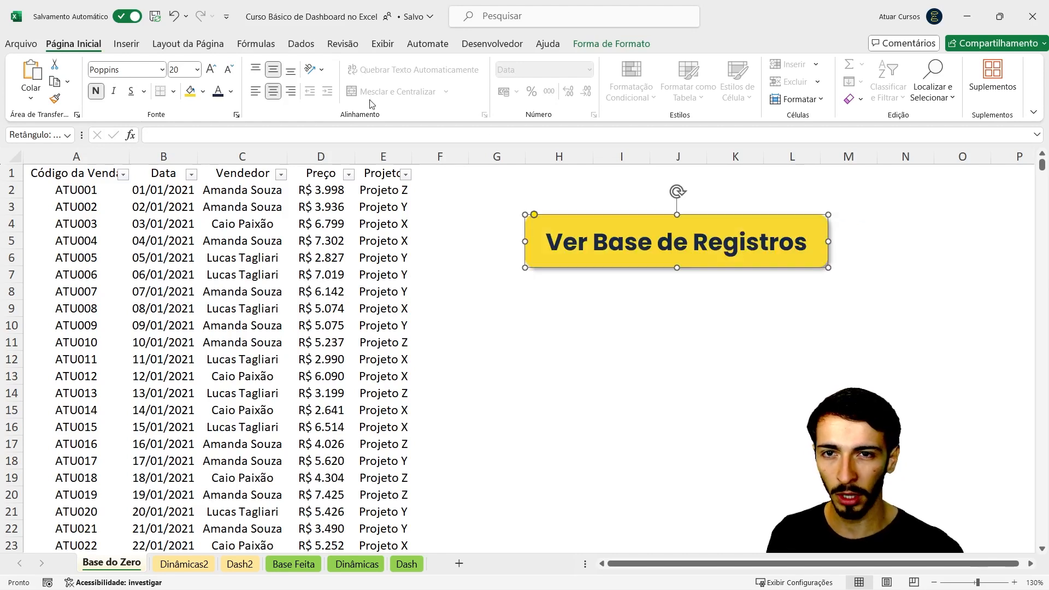
{"action": "left_click", "coordinate": [229, 68]}
{"action": "left_click", "coordinate": [229, 69]}
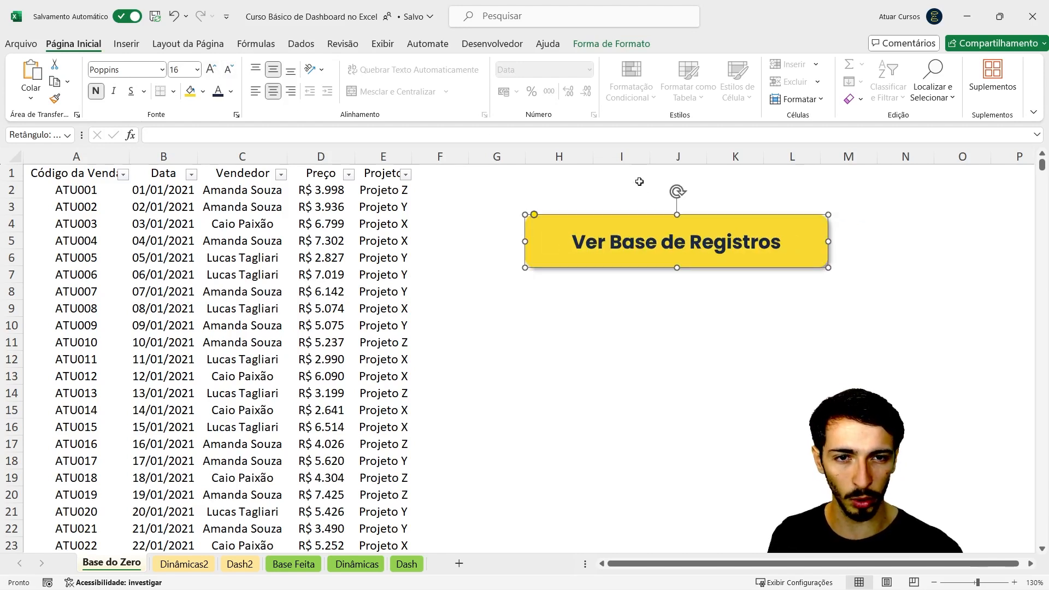
{"action": "left_click_drag", "start_coordinate": [646, 221], "coordinate": [644, 182]}
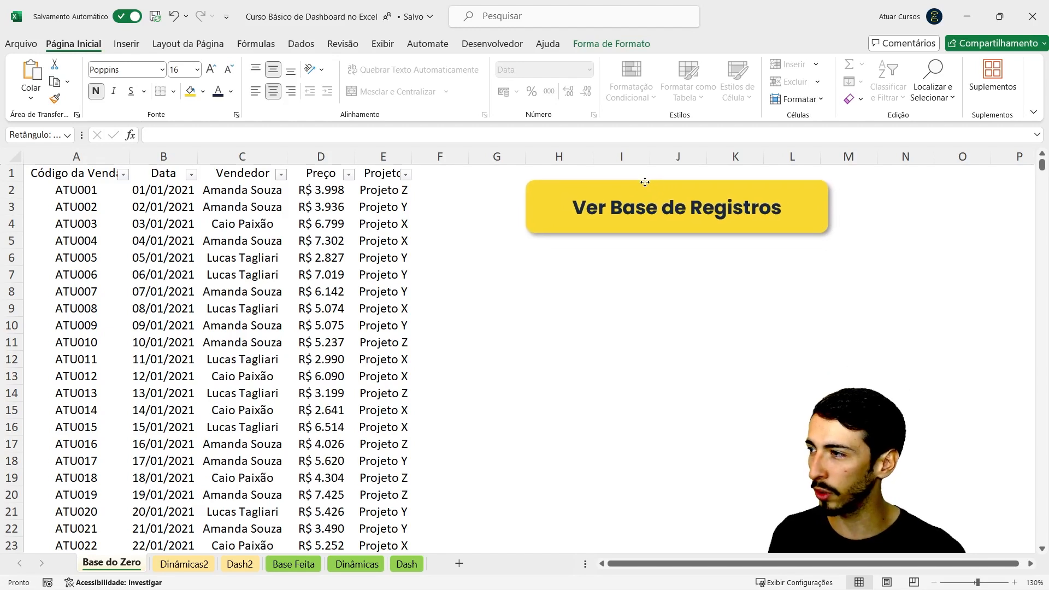
{"action": "left_click_drag", "start_coordinate": [828, 206], "coordinate": [778, 207]}
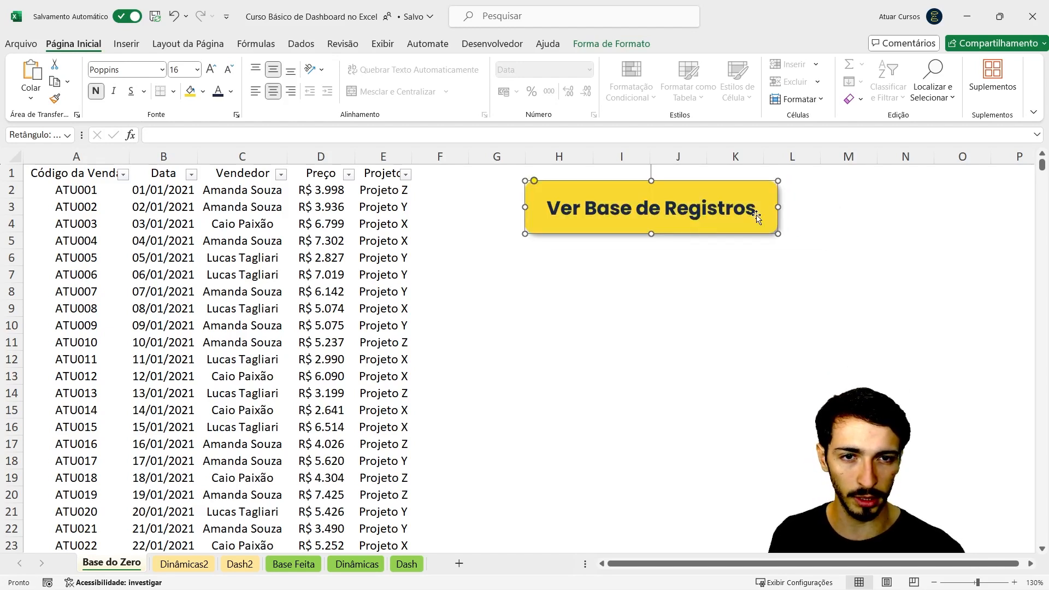
{"action": "left_click_drag", "start_coordinate": [651, 233], "coordinate": [651, 226]}
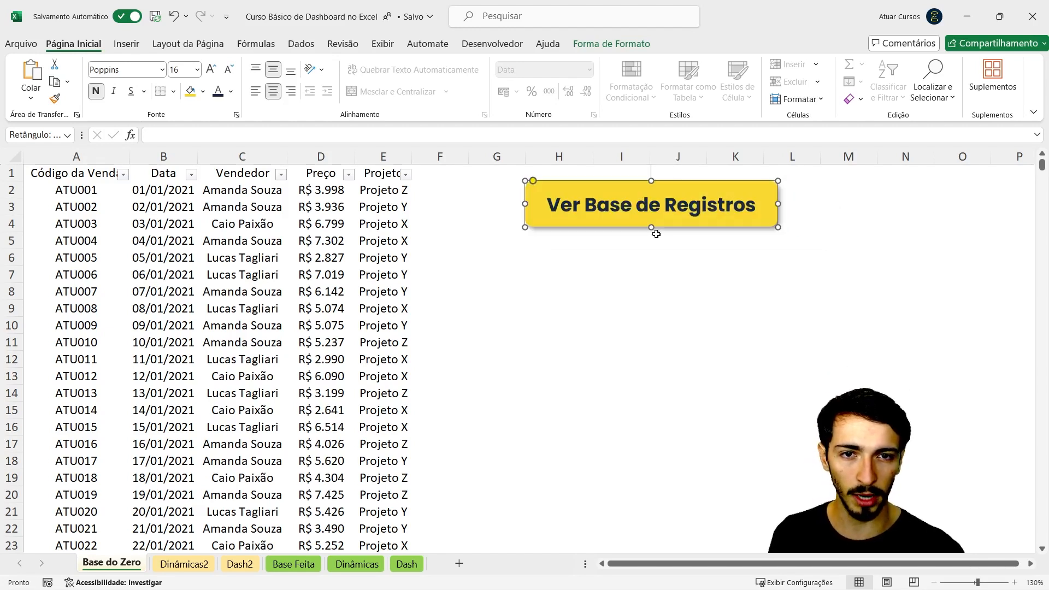
{"action": "left_click", "coordinate": [668, 243]}
Edit the Base do Zero button's hyperlink so that it leads to cell A1 of the Dash2 sheet in this document.
{"action": "right_click", "coordinate": [677, 217]}
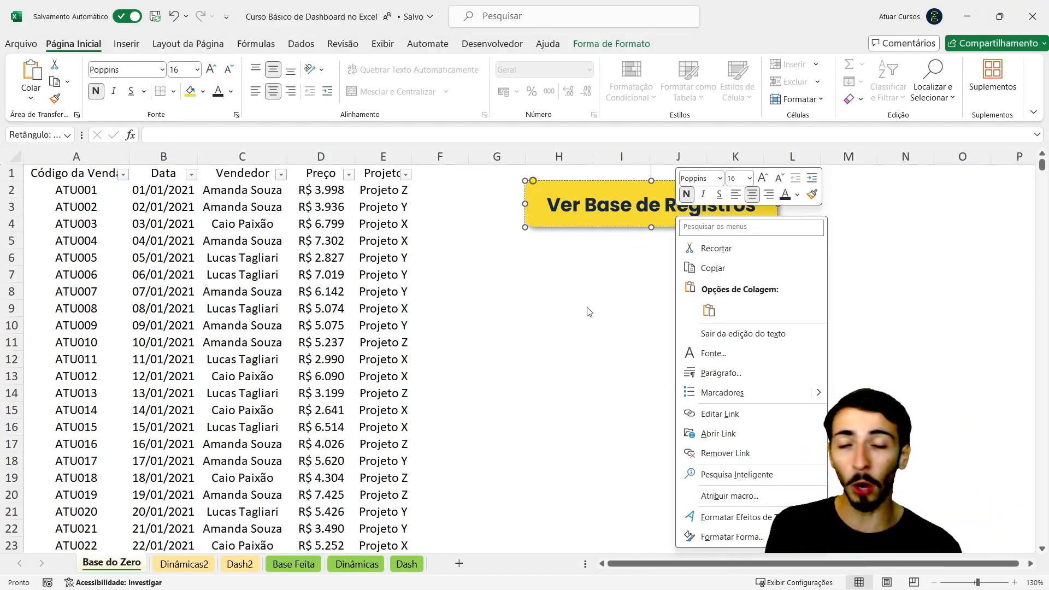
{"action": "key", "text": "Escape"}
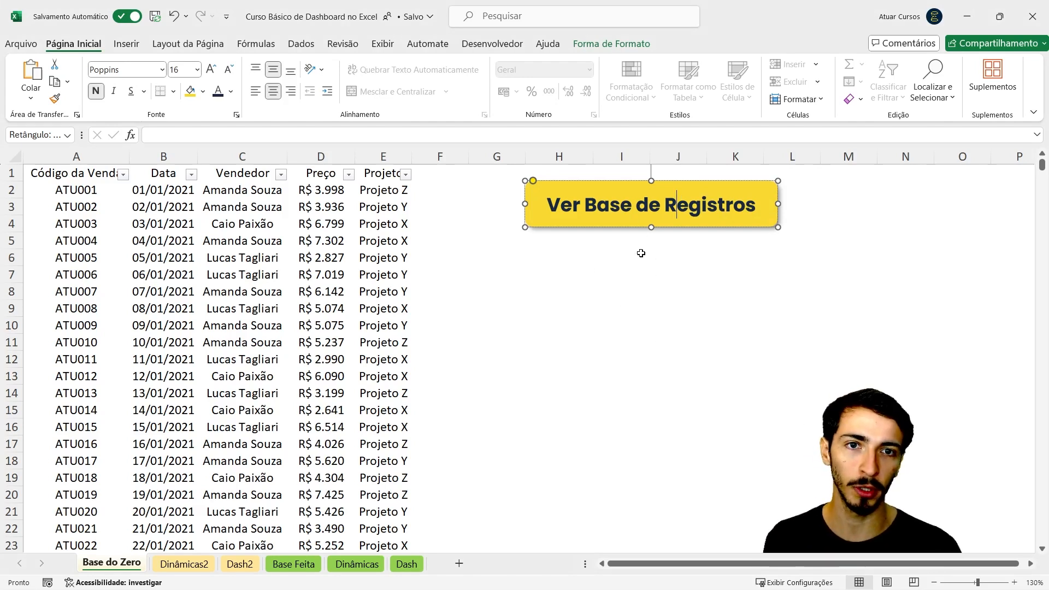
{"action": "right_click", "coordinate": [617, 216]}
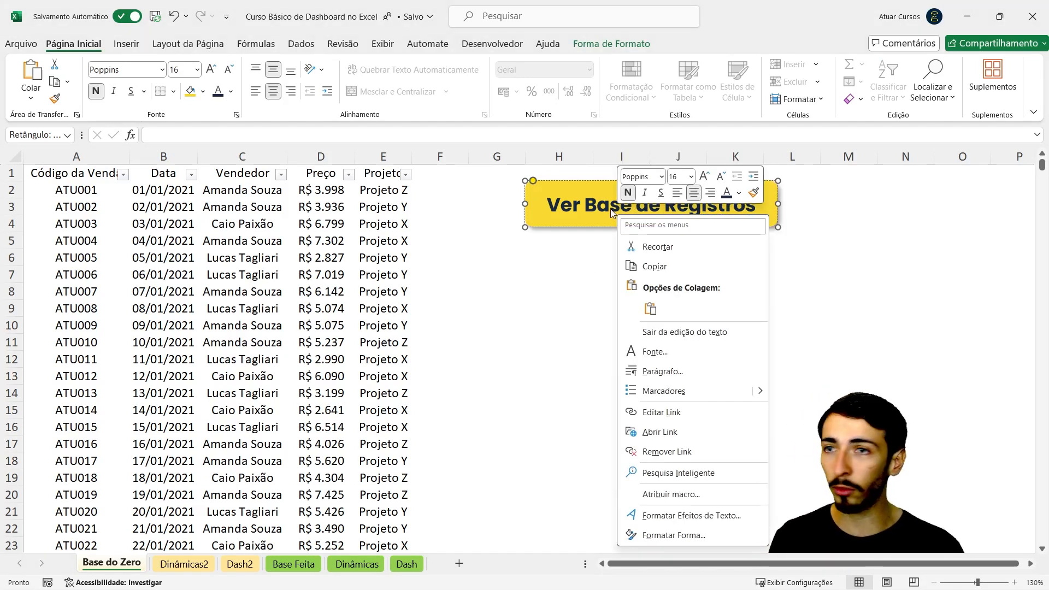
{"action": "left_click", "coordinate": [683, 413]}
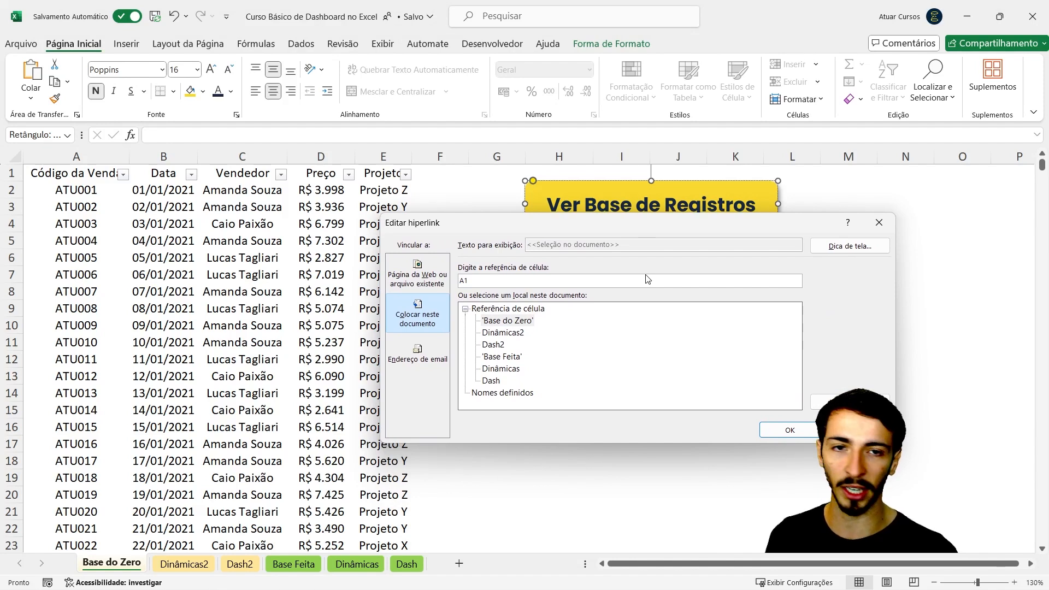
{"action": "left_click_drag", "start_coordinate": [674, 233], "coordinate": [616, 205]}
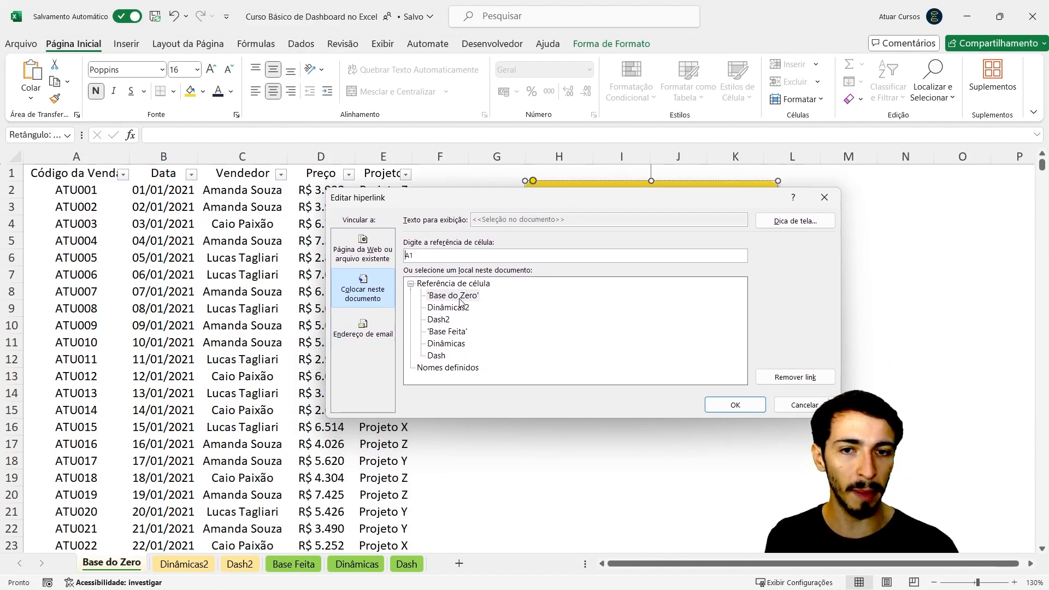
{"action": "left_click", "coordinate": [440, 322]}
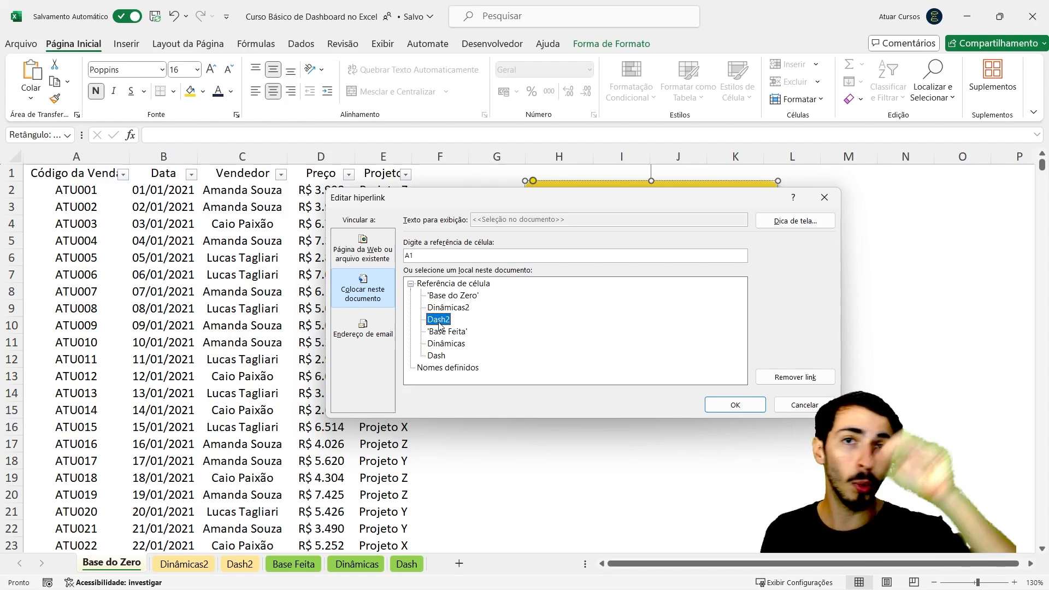
{"action": "left_click", "coordinate": [734, 405]}
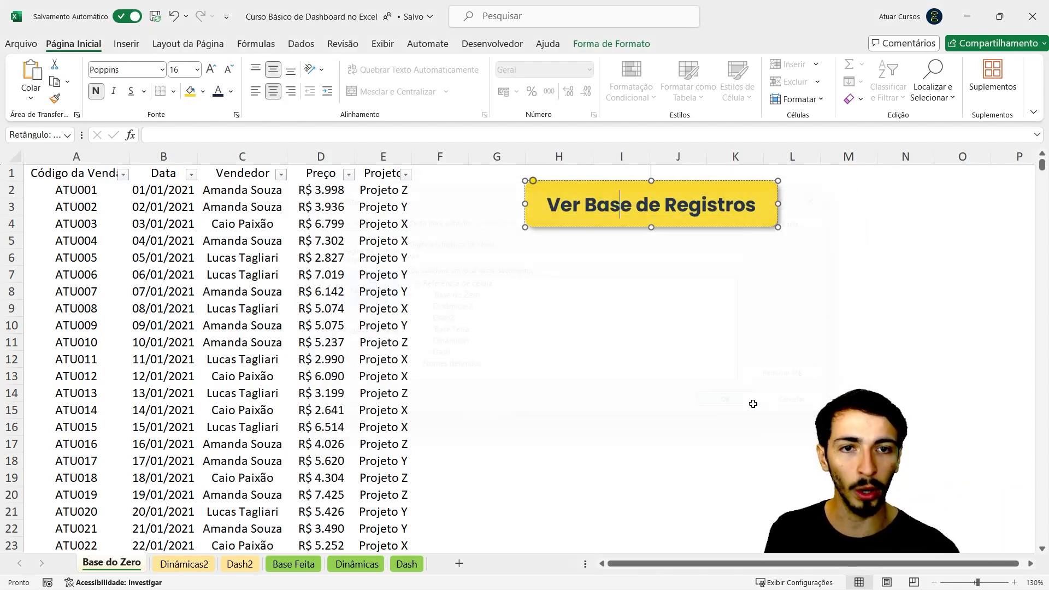
Test the links by switching between the Base do Zero and Dash2 sheets with their yellow Ver Base de Registros buttons.
{"action": "left_click", "coordinate": [789, 295]}
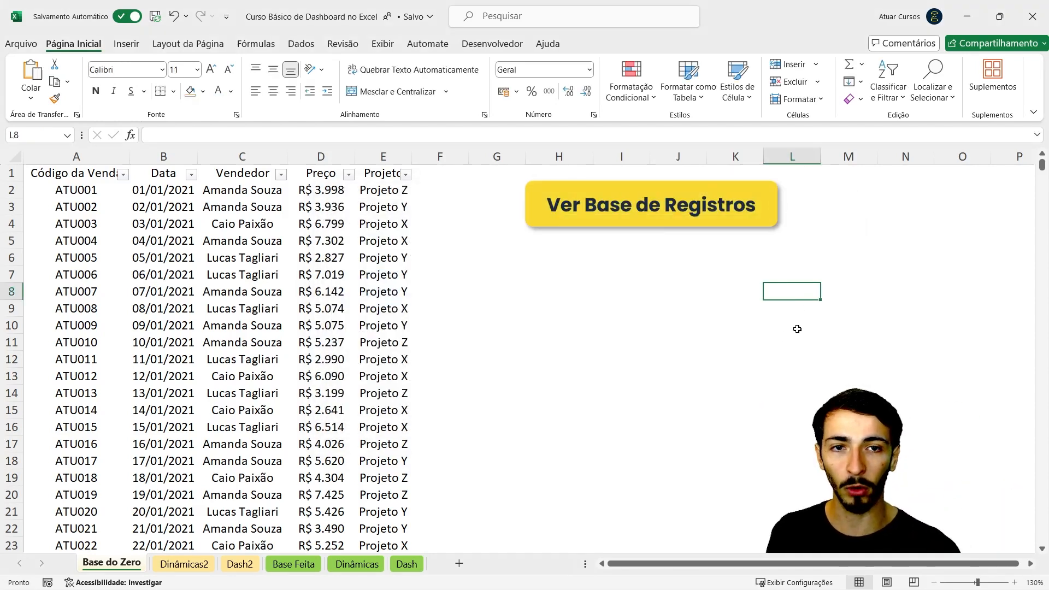
{"action": "left_click", "coordinate": [686, 210]}
{"action": "left_click", "coordinate": [664, 183]}
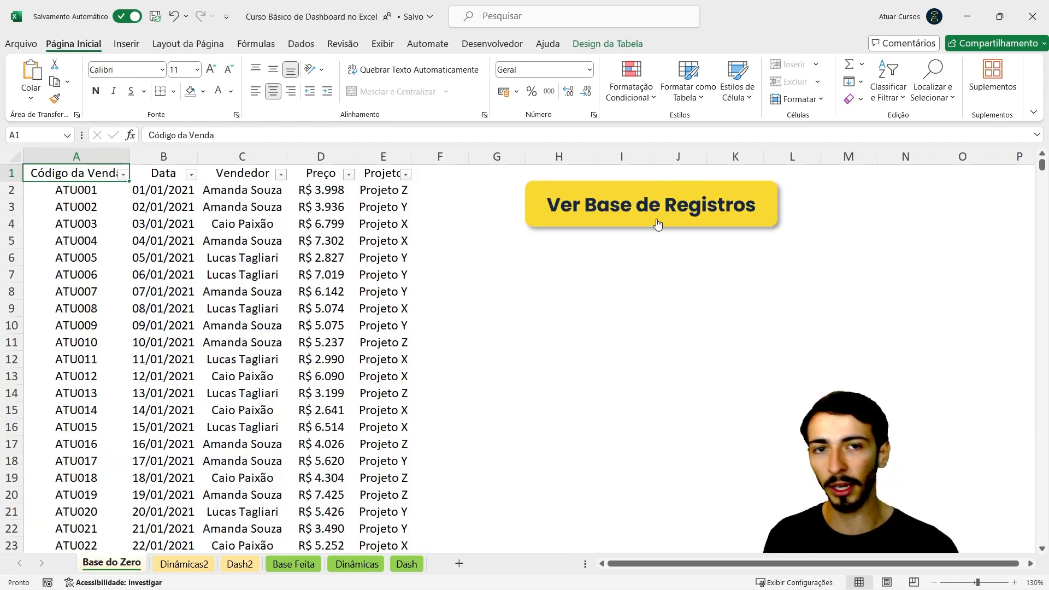
{"action": "right_click", "coordinate": [599, 206]}
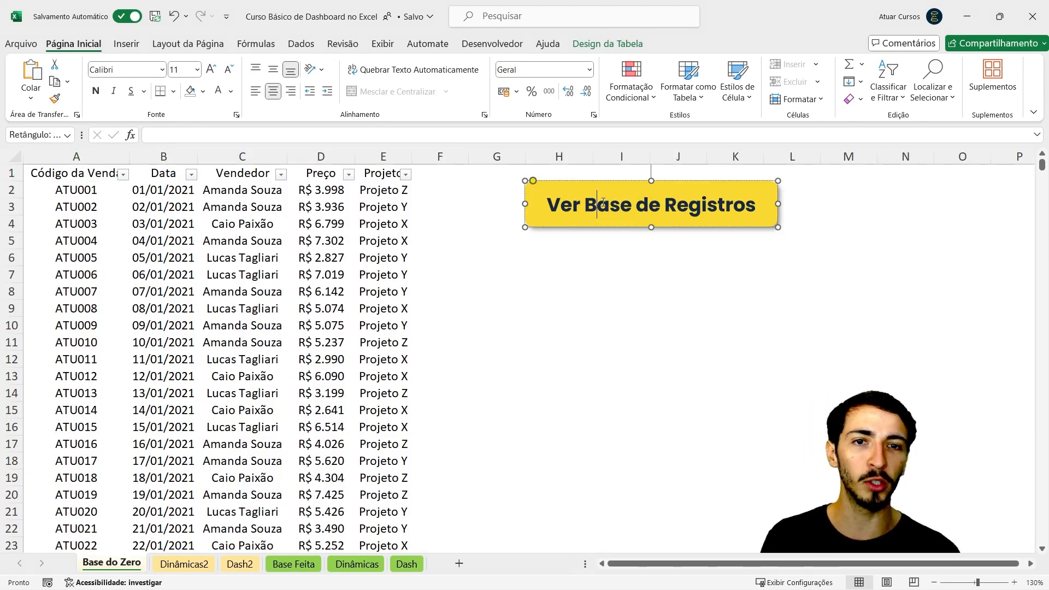
{"action": "left_click", "coordinate": [596, 209]}
{"action": "right_click", "coordinate": [584, 209]}
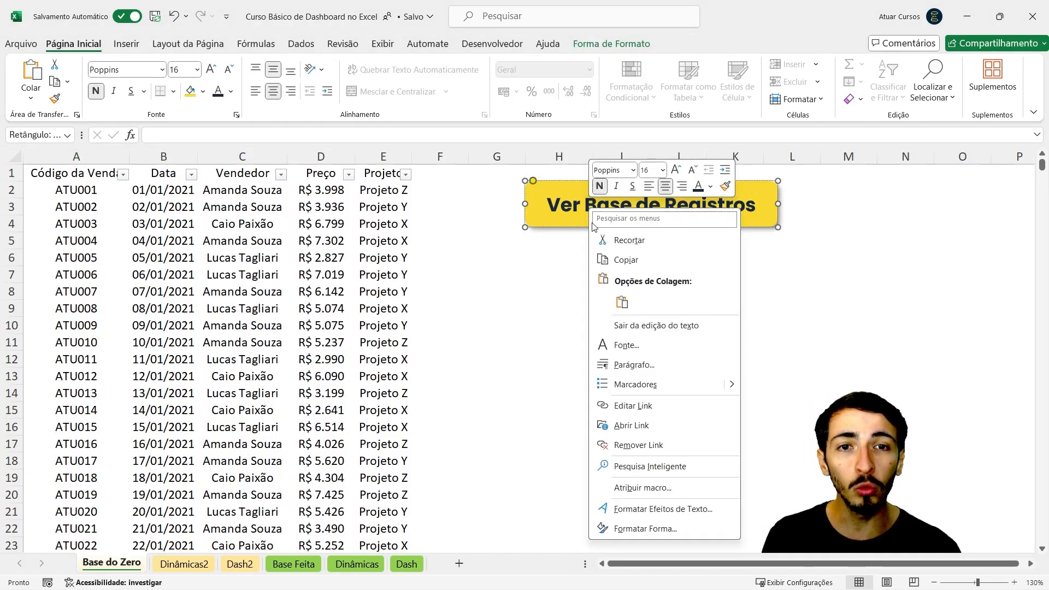
{"action": "left_click", "coordinate": [546, 300]}
{"action": "left_click", "coordinate": [598, 208]}
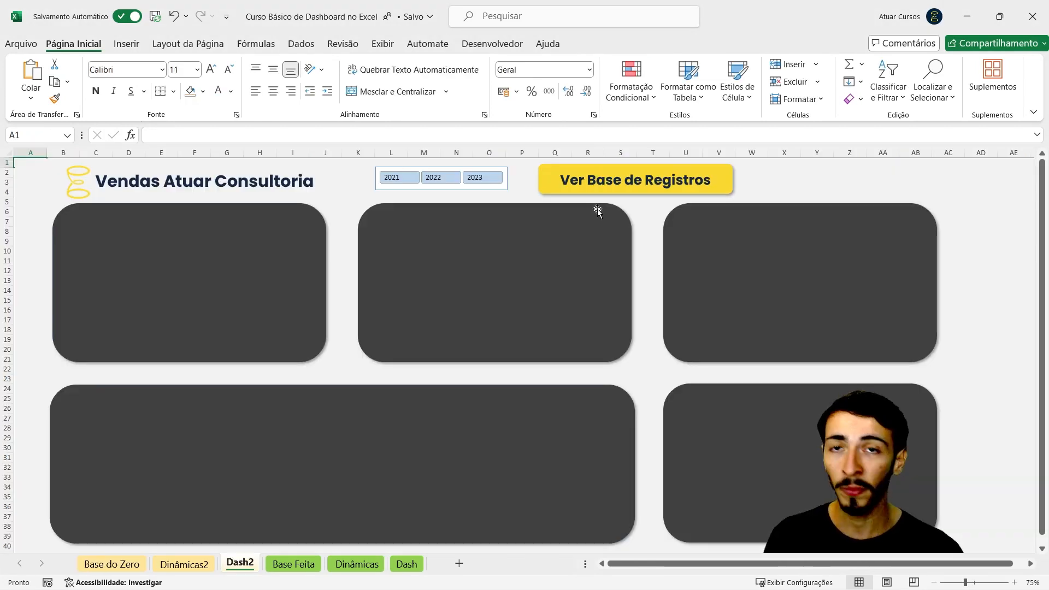
{"action": "left_click", "coordinate": [620, 179]}
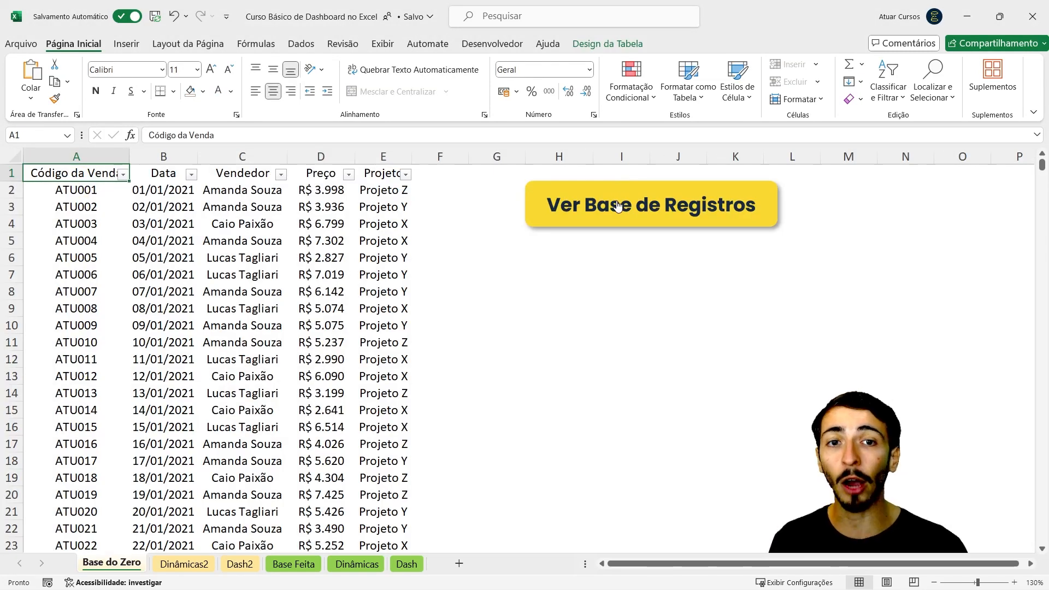
Change the yellow button's text on the Base do Zero sheet to "Ver Dash".
{"action": "right_click", "coordinate": [618, 206]}
{"action": "key", "text": "Escape"}
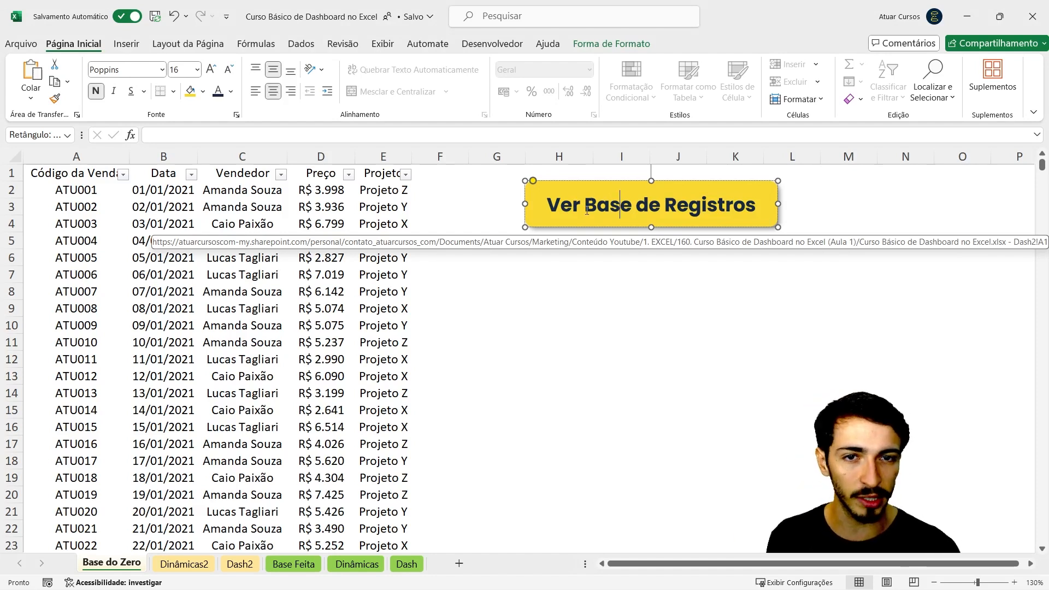
{"action": "left_click_drag", "start_coordinate": [585, 210], "coordinate": [739, 211]}
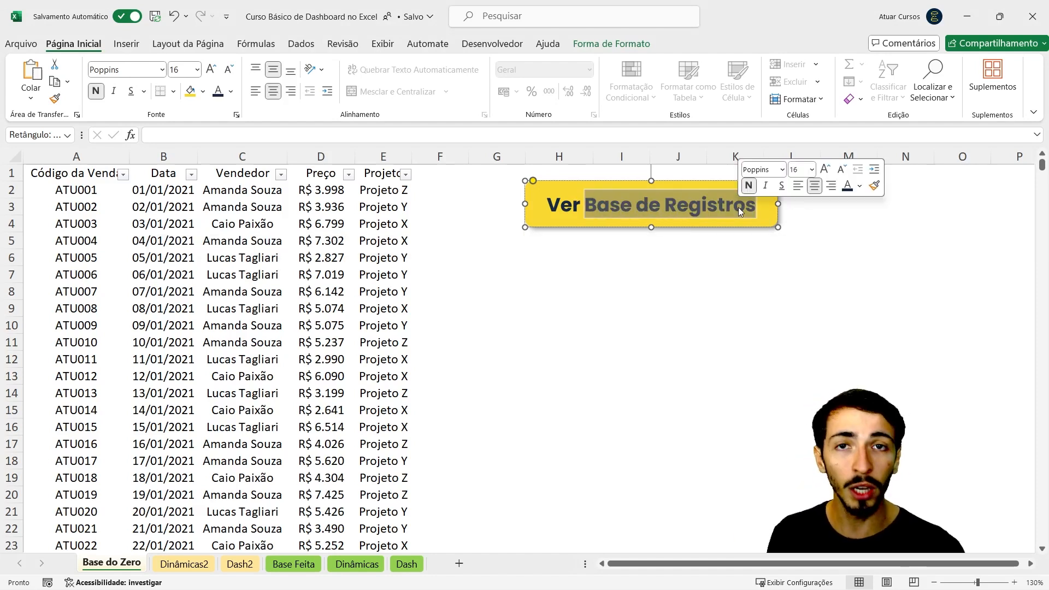
{"action": "type", "text": "Dash"}
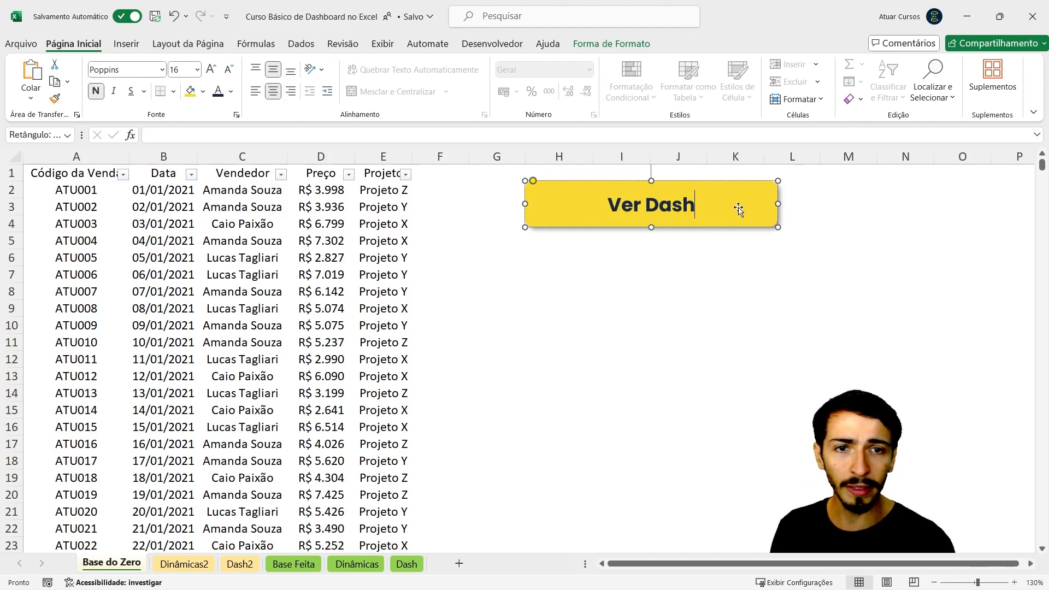
{"action": "left_click", "coordinate": [749, 307]}
Test the Ver Dash and Ver Base de Registros buttons by switching back and forth between Base do Zero and Dash2.
{"action": "left_click", "coordinate": [682, 209]}
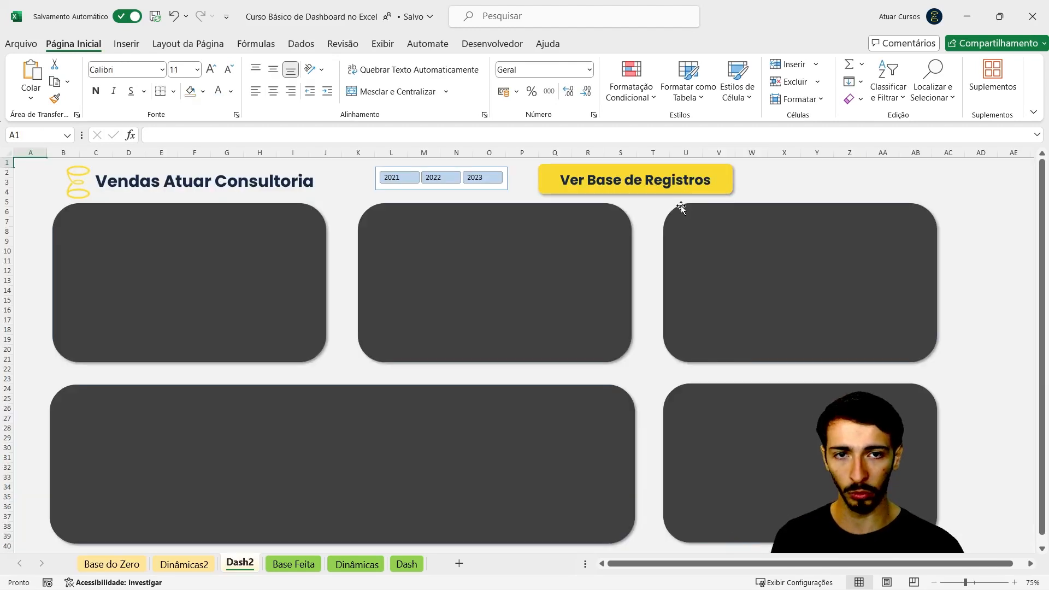
{"action": "left_click", "coordinate": [669, 185]}
{"action": "left_click", "coordinate": [654, 210]}
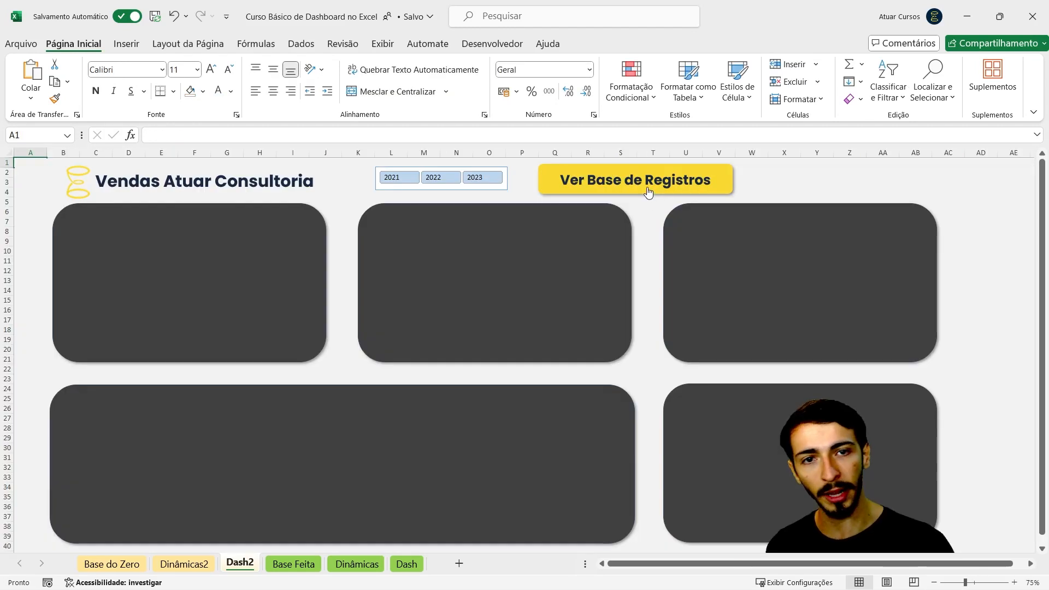
{"action": "left_click", "coordinate": [648, 191]}
{"action": "left_click", "coordinate": [642, 198]}
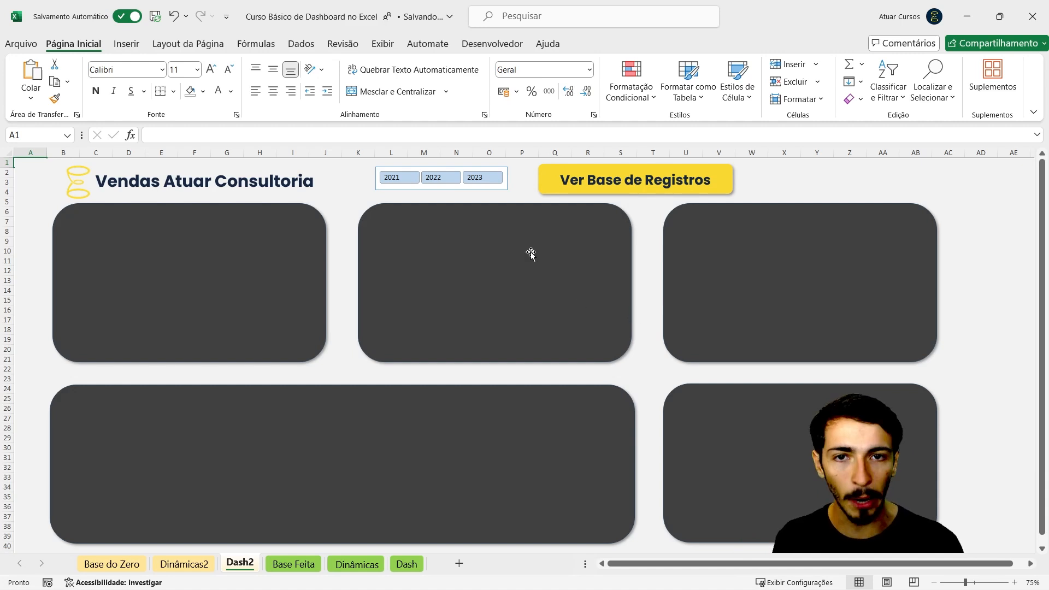
Examine how the year slicer on the Dash example sheet looks and filters by switching between 2021, 2022 and 2023.
{"action": "left_click", "coordinate": [444, 191]}
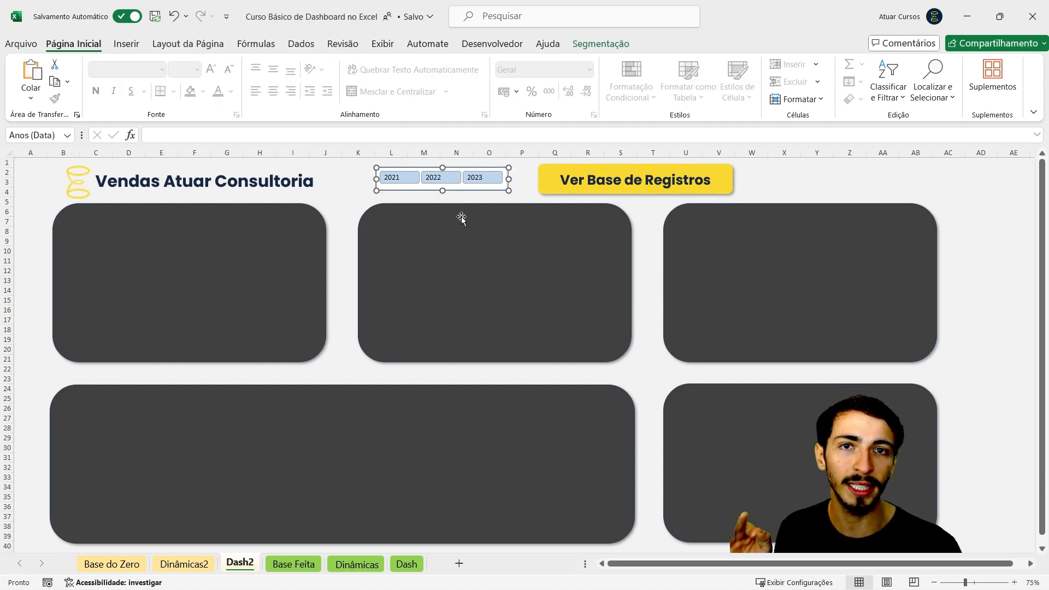
{"action": "left_click", "coordinate": [414, 566]}
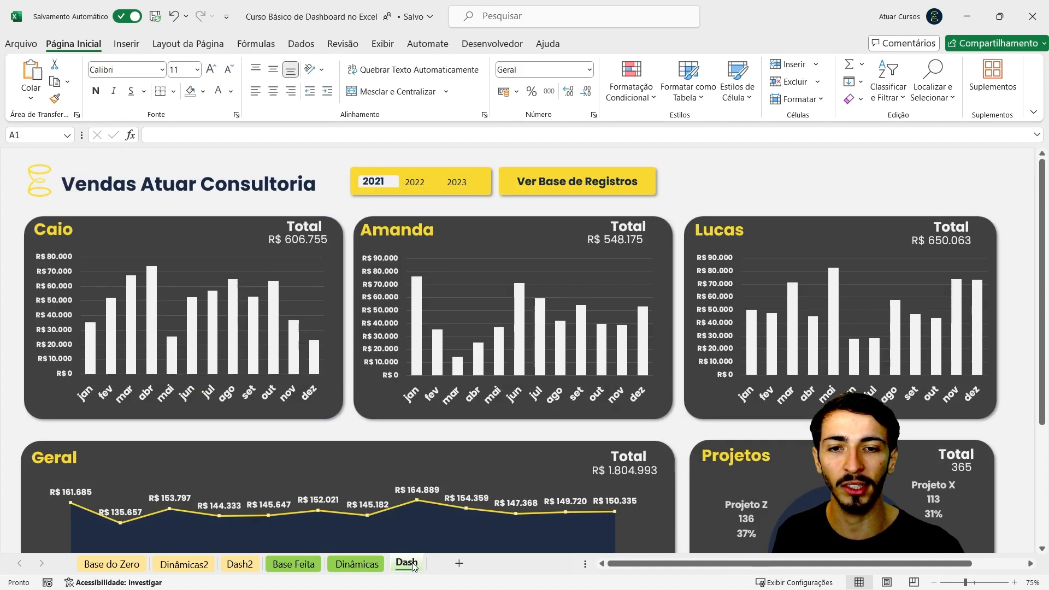
{"action": "left_click", "coordinate": [413, 182]}
{"action": "left_click", "coordinate": [457, 182]}
{"action": "left_click", "coordinate": [375, 182]}
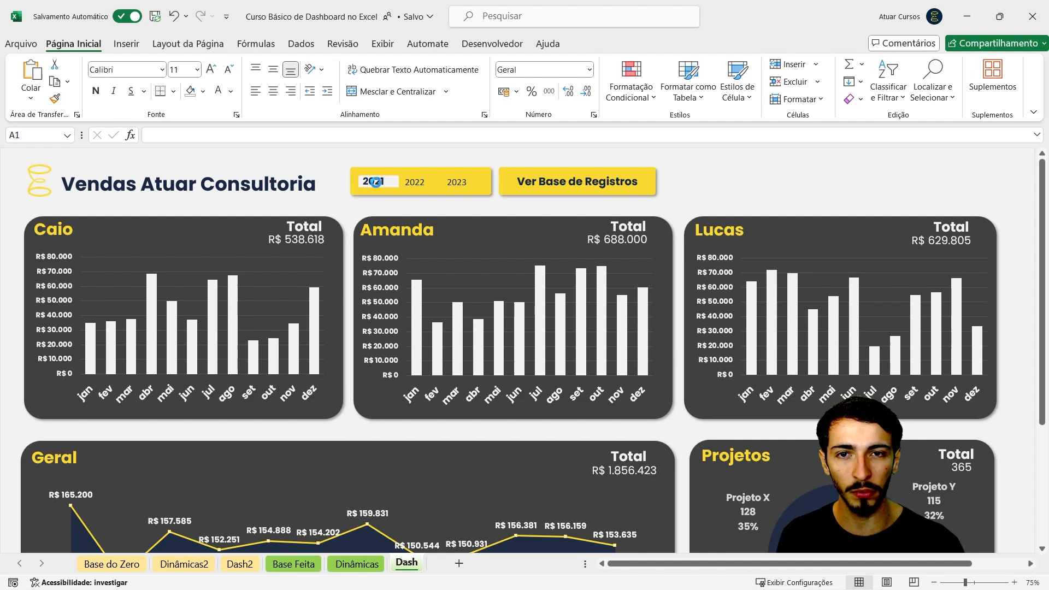
{"action": "left_click", "coordinate": [414, 182]}
{"action": "left_click", "coordinate": [457, 182]}
{"action": "left_click", "coordinate": [412, 182]}
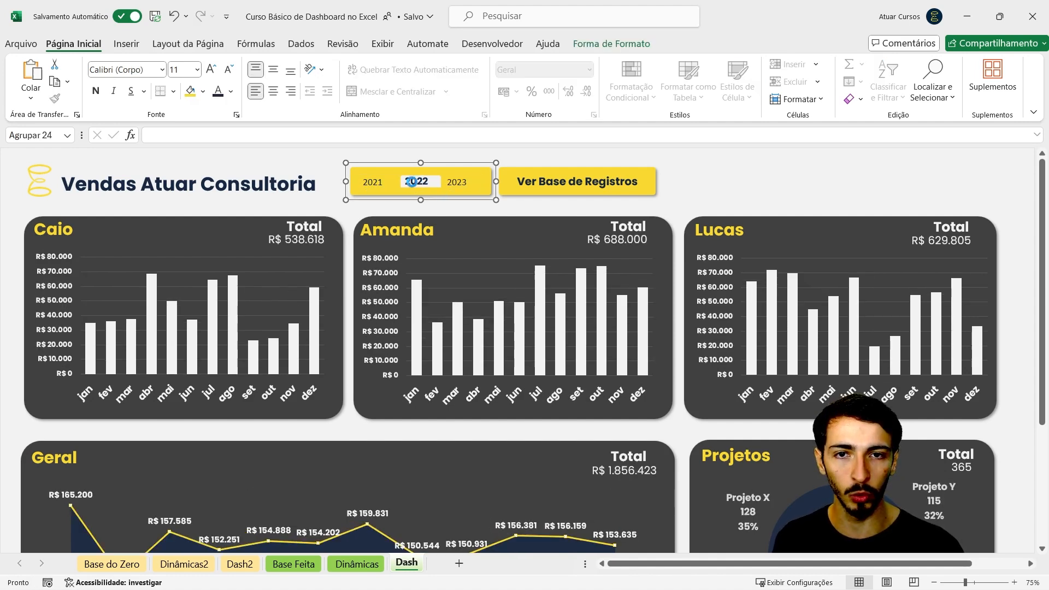
{"action": "left_click", "coordinate": [373, 182]}
Try the light yellow and custom yellow slicer styles on Dash2's year slicer, then apply the light blue style.
{"action": "left_click", "coordinate": [240, 564]}
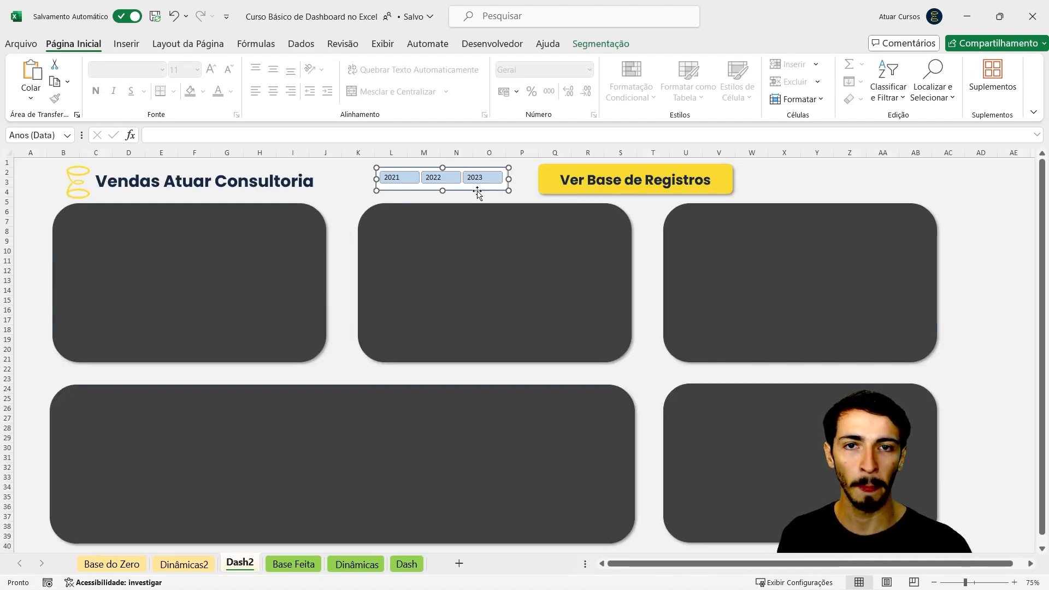
{"action": "left_click", "coordinate": [600, 44]}
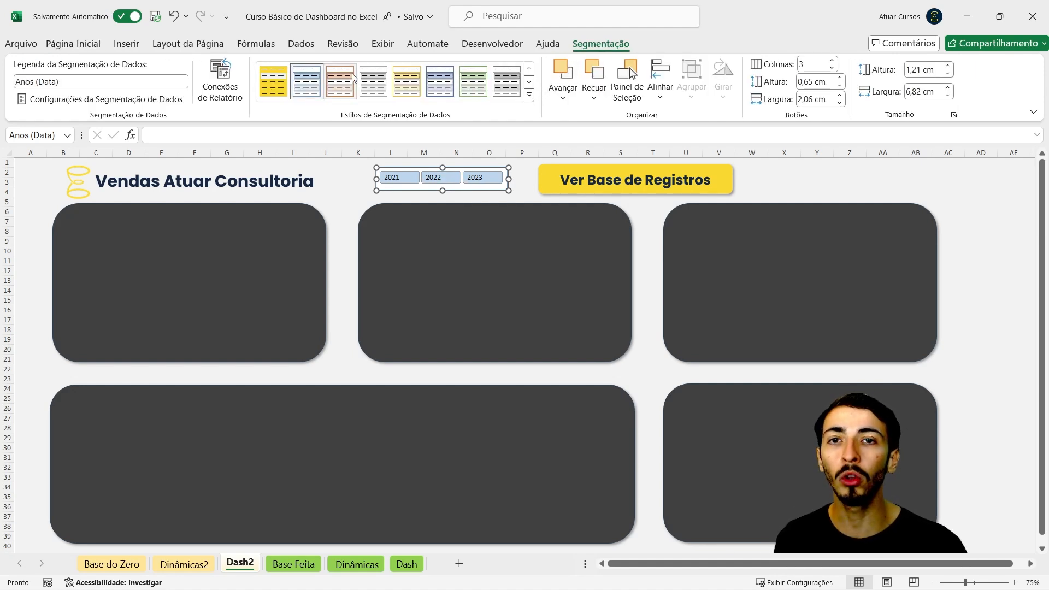
{"action": "left_click", "coordinate": [407, 86]}
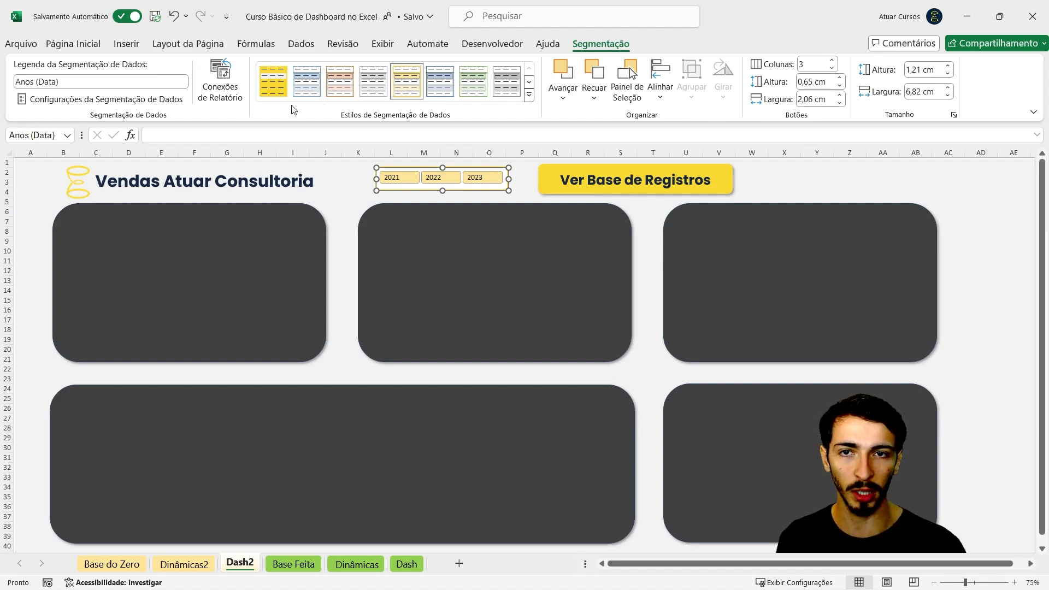
{"action": "left_click", "coordinate": [275, 86]}
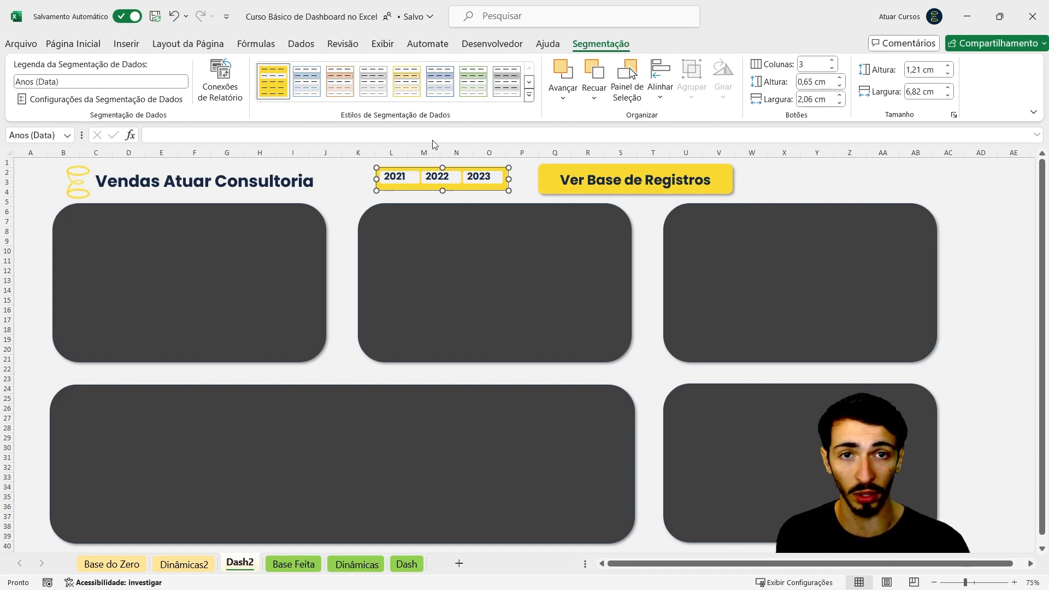
{"action": "left_click", "coordinate": [439, 81]}
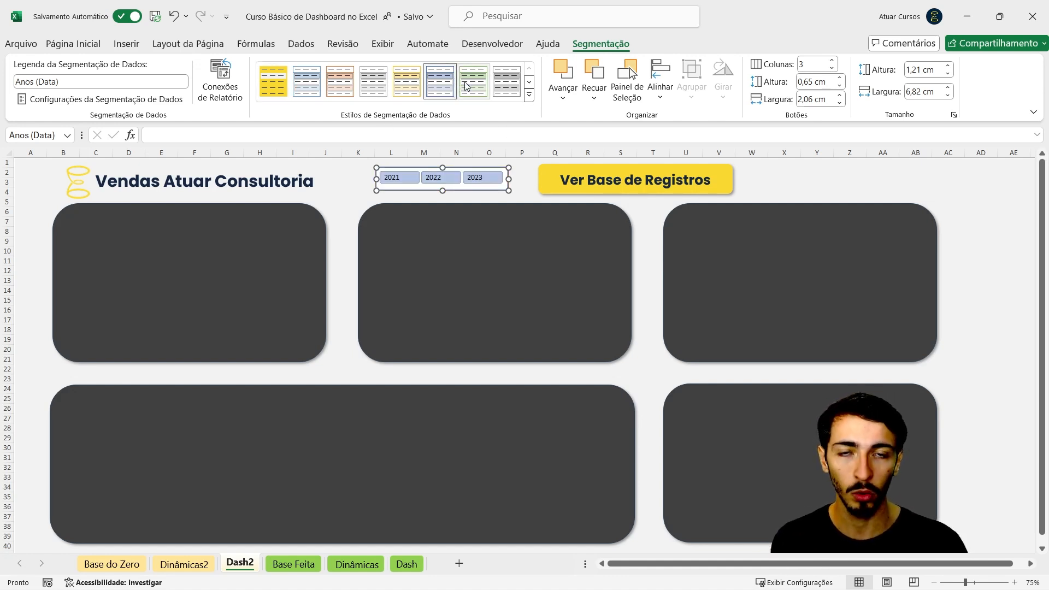
Start a new slicer style for the year slicer and name it "Atuar Consultoria".
{"action": "left_click", "coordinate": [528, 95]}
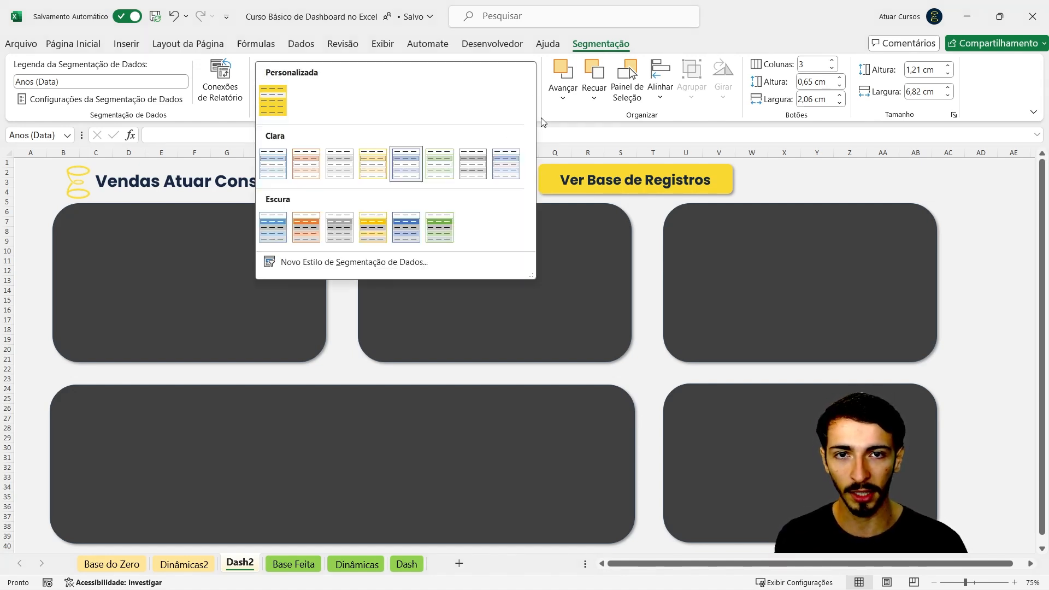
{"action": "left_click", "coordinate": [554, 118]}
{"action": "left_click", "coordinate": [529, 101]}
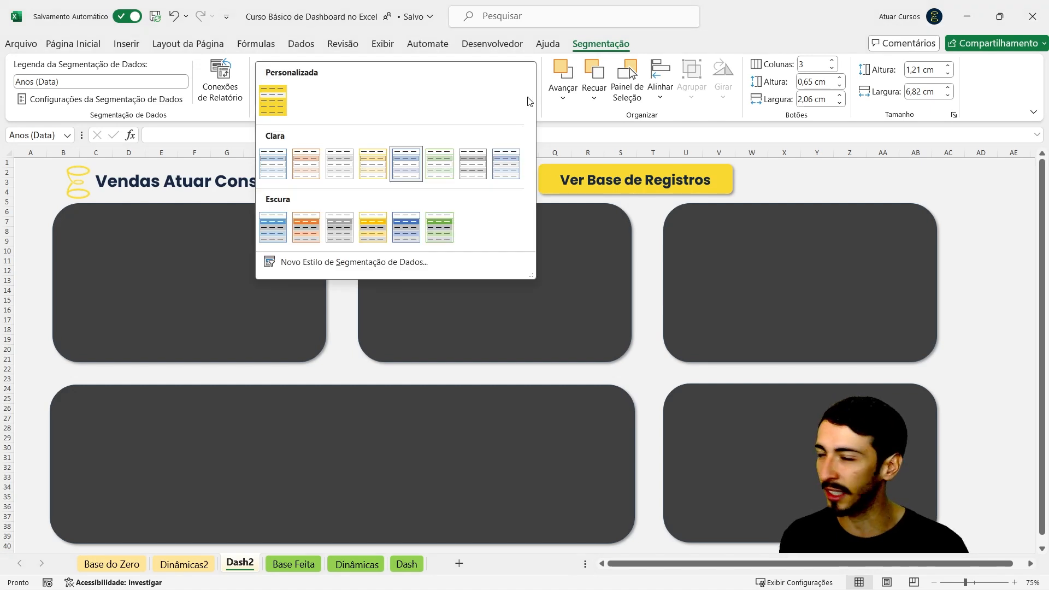
{"action": "left_click", "coordinate": [431, 258]}
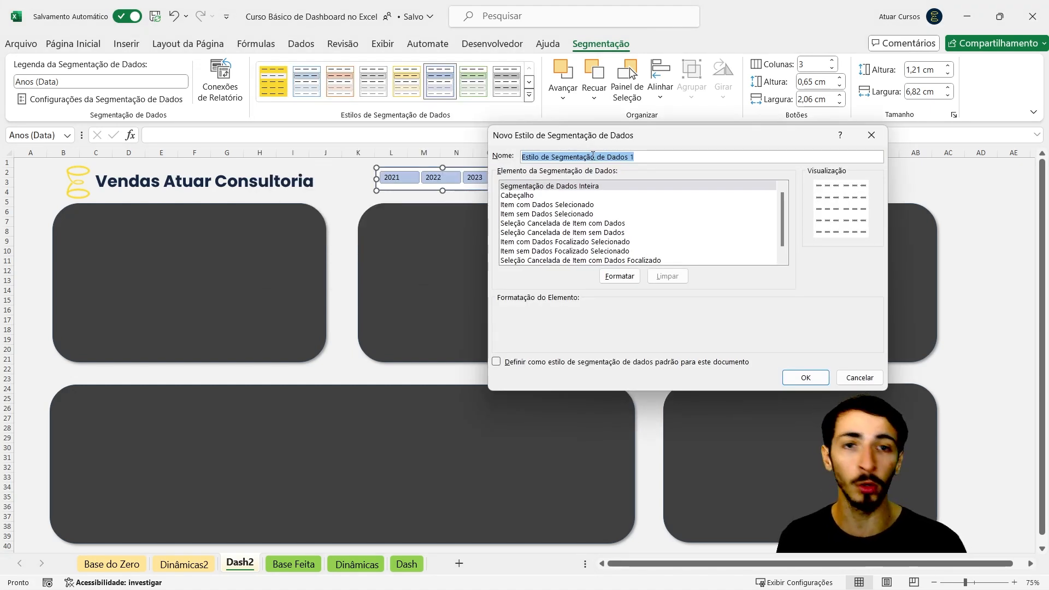
{"action": "key", "text": "BackSpace"}
{"action": "type", "text": "Atuar"}
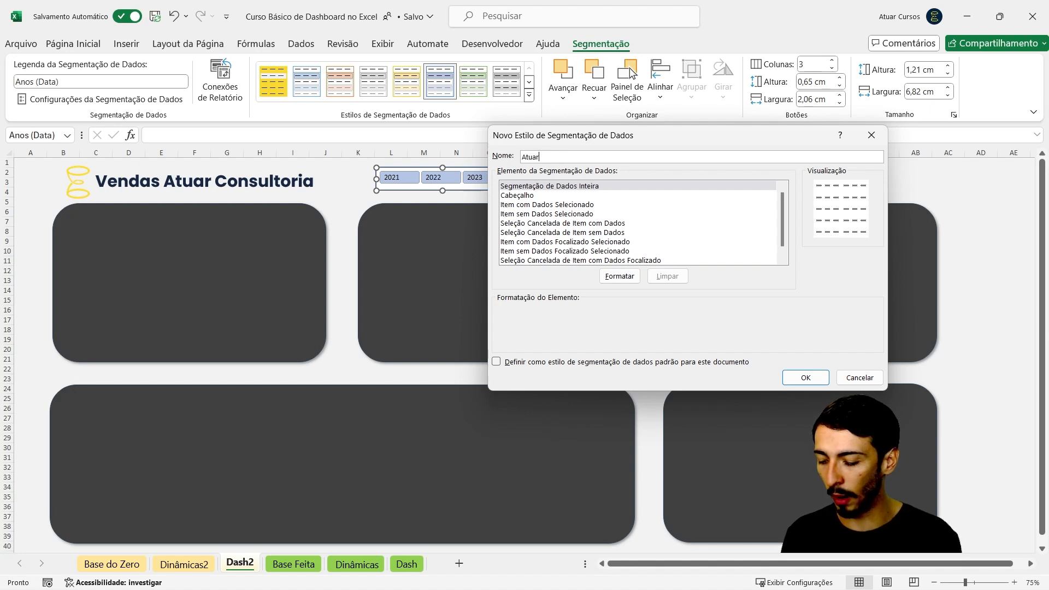
{"action": "type", "text": " Consultoria"}
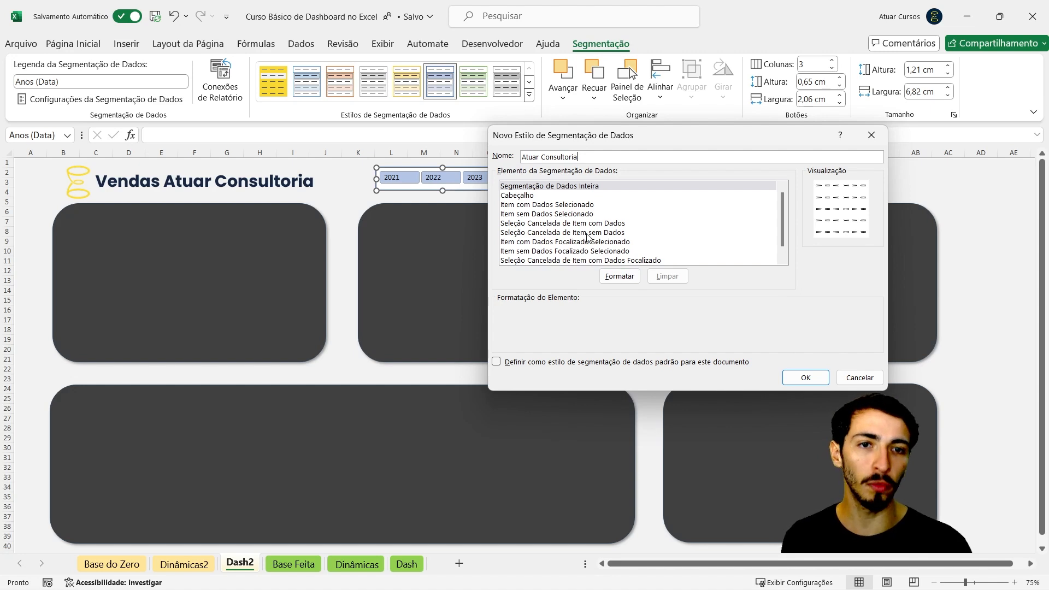
Set the background fill of the style's Segmentação de Dados Inteira element to the custom yellow #F9D930.
{"action": "scroll", "coordinate": [587, 235], "scroll_direction": "down", "scroll_amount": 1}
{"action": "scroll", "coordinate": [588, 236], "scroll_direction": "up", "scroll_amount": 1}
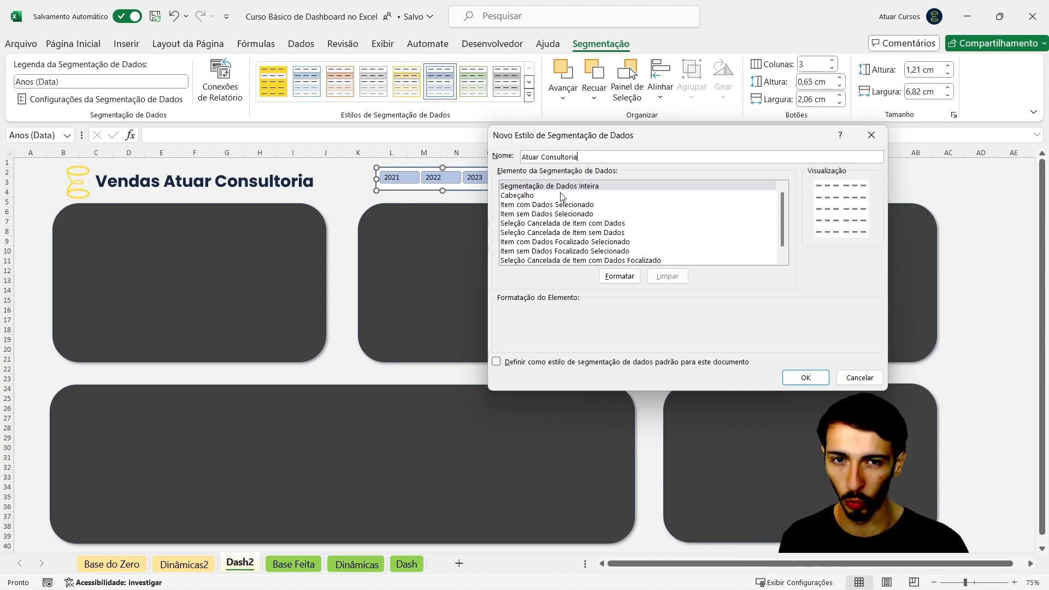
{"action": "left_click", "coordinate": [617, 276]}
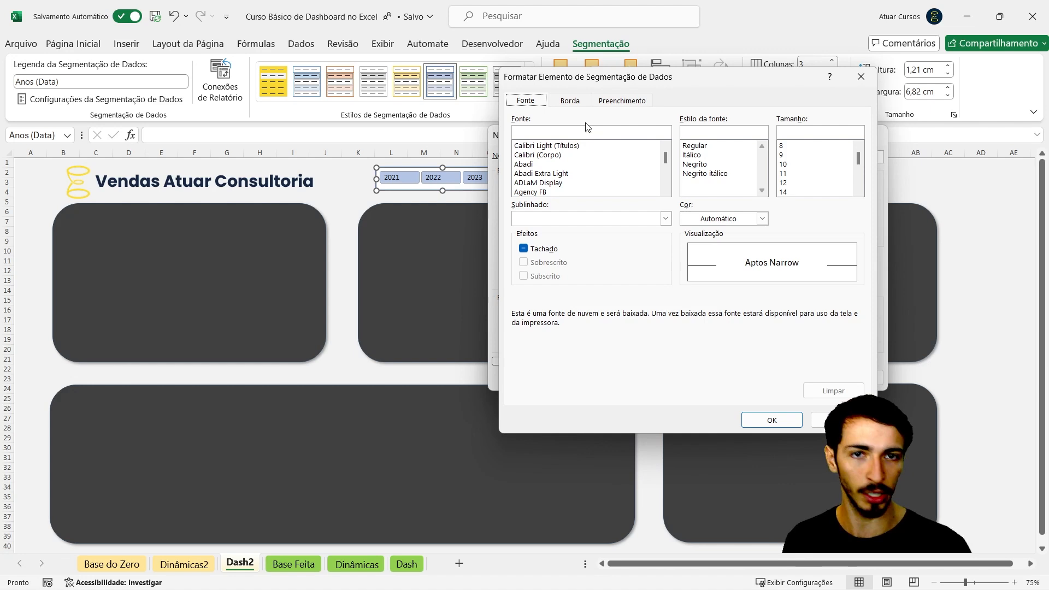
{"action": "left_click", "coordinate": [606, 101]}
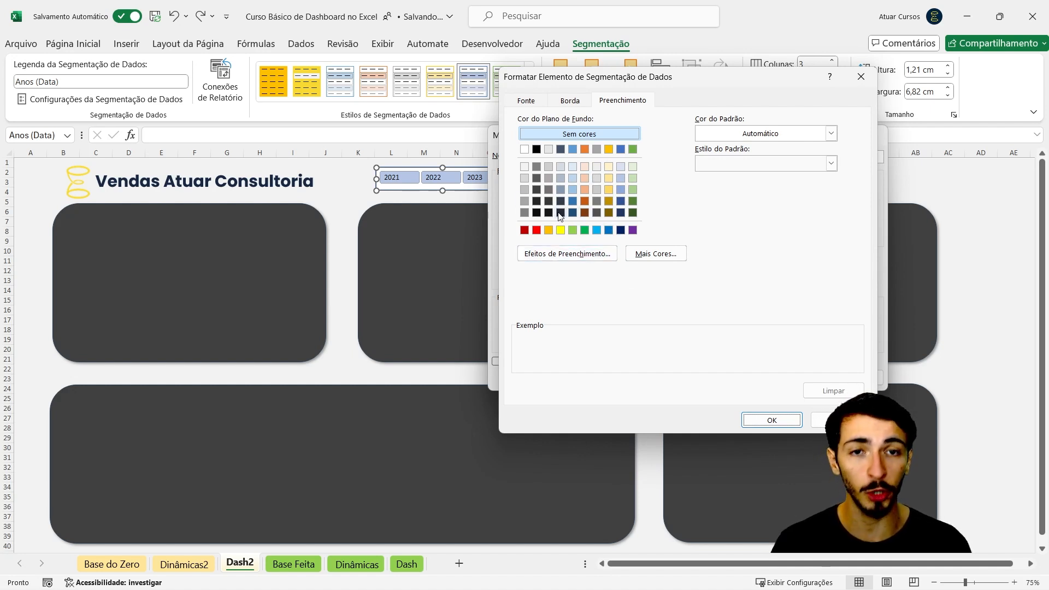
{"action": "left_click", "coordinate": [651, 254]}
{"action": "left_click", "coordinate": [659, 174]}
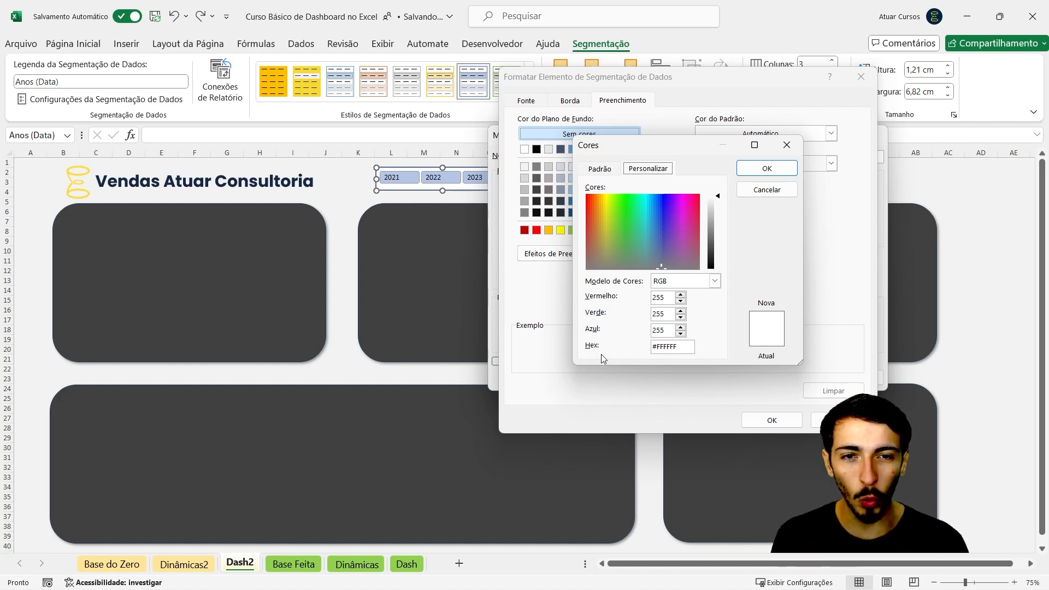
{"action": "left_click_drag", "start_coordinate": [677, 348], "coordinate": [661, 350]}
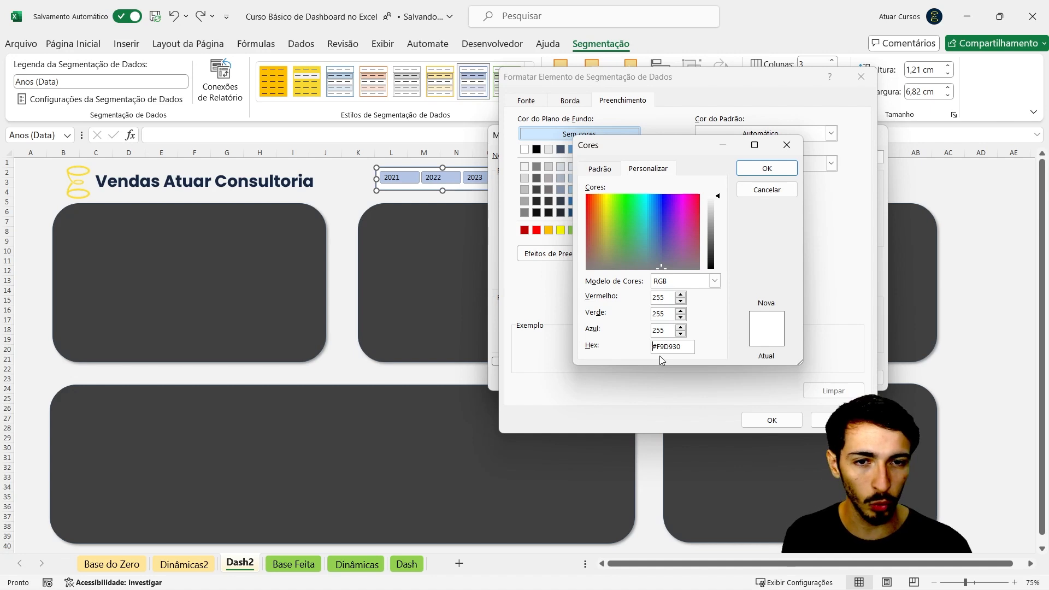
{"action": "key", "text": "BackSpace"}
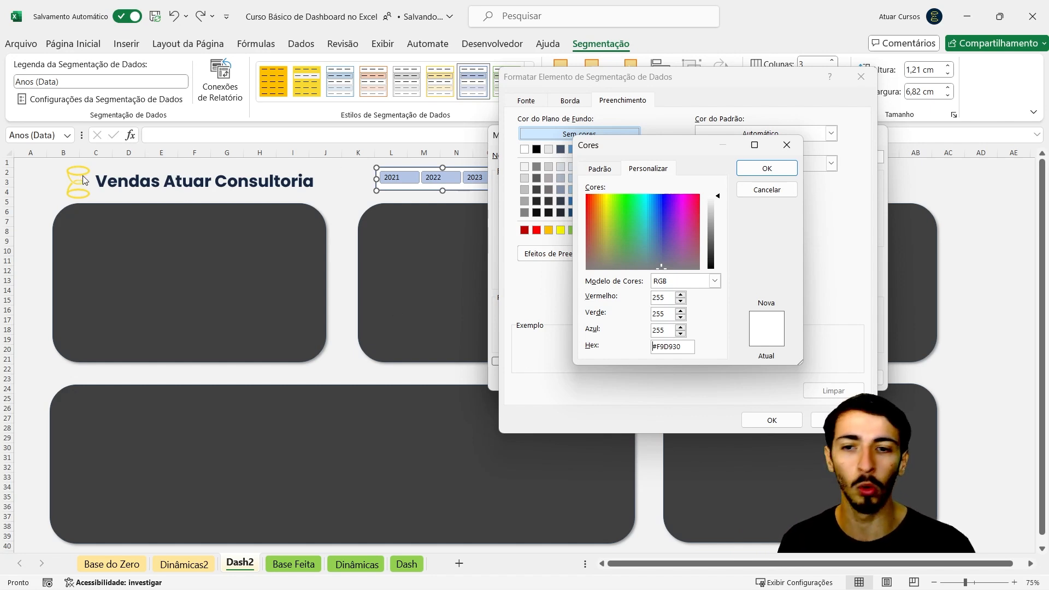
{"action": "left_click", "coordinate": [768, 168]}
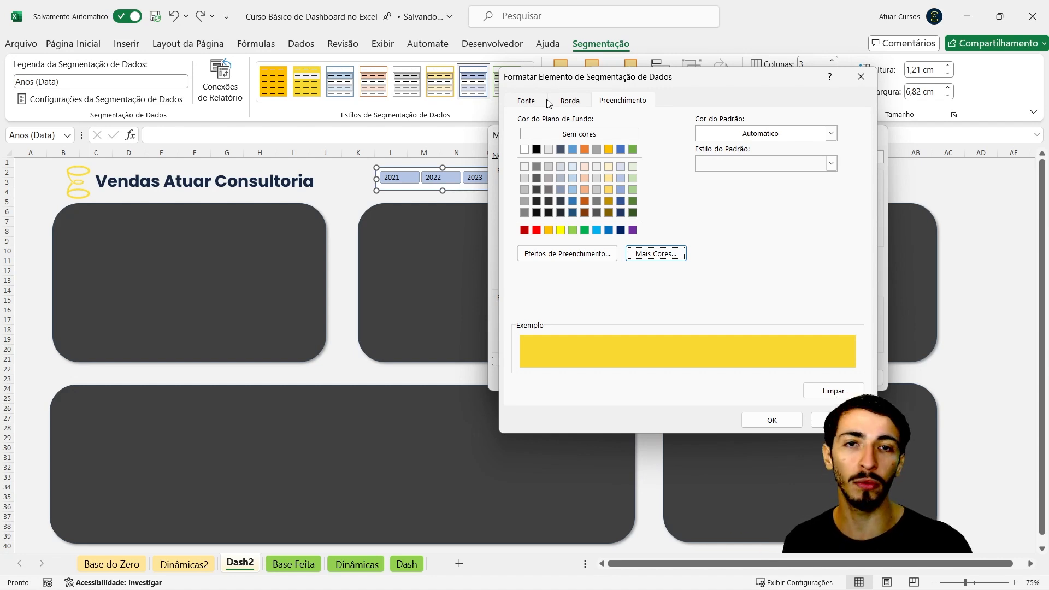
Set the whole-slicer element's font to Poppins, bold (Negrito), size 14, in the recently used dark navy colour.
{"action": "left_click", "coordinate": [527, 101]}
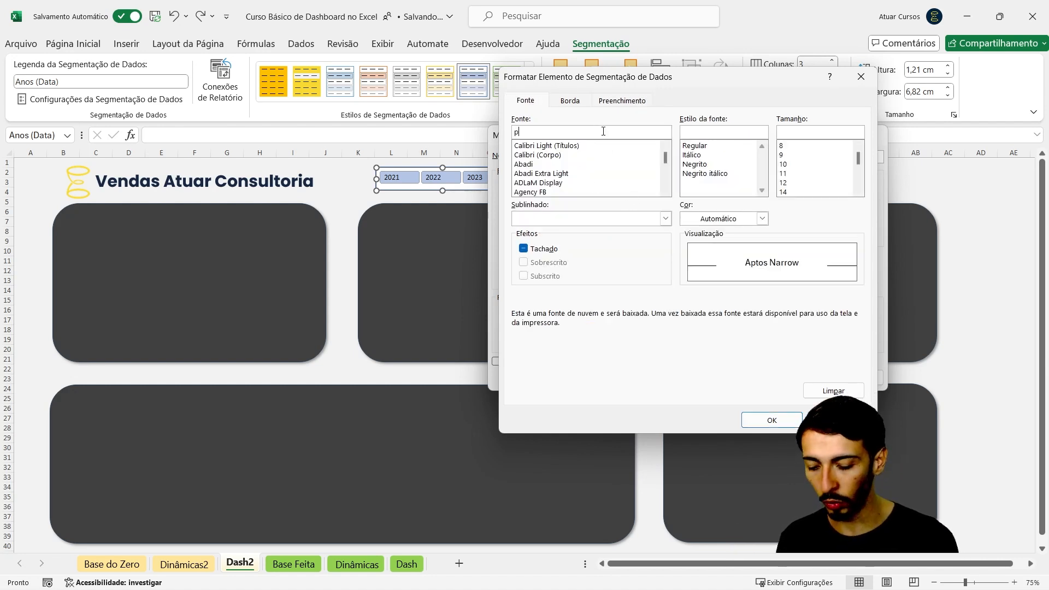
{"action": "type", "text": "poppin"}
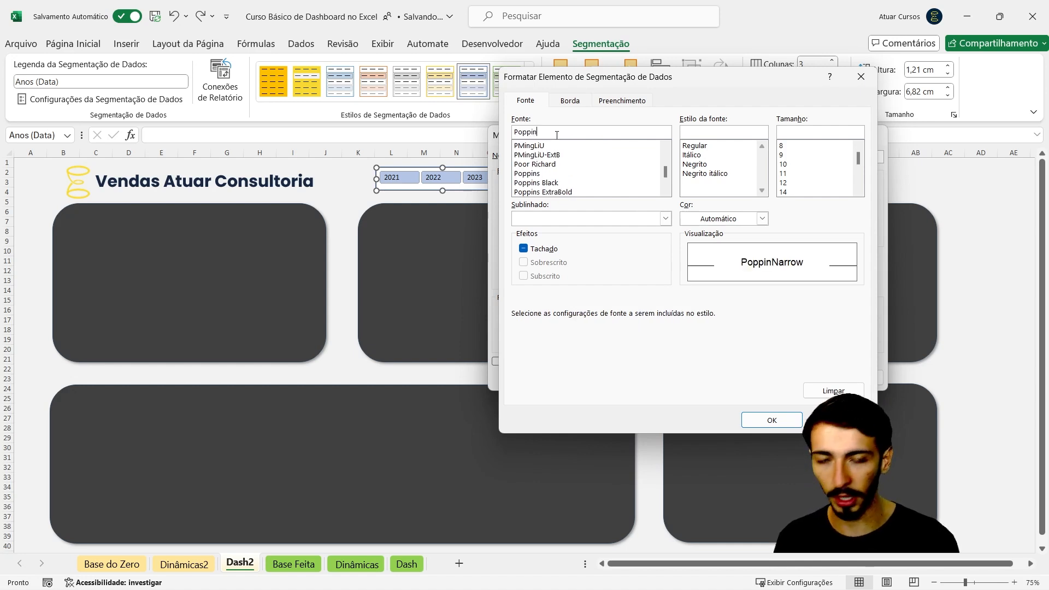
{"action": "type", "text": "s"}
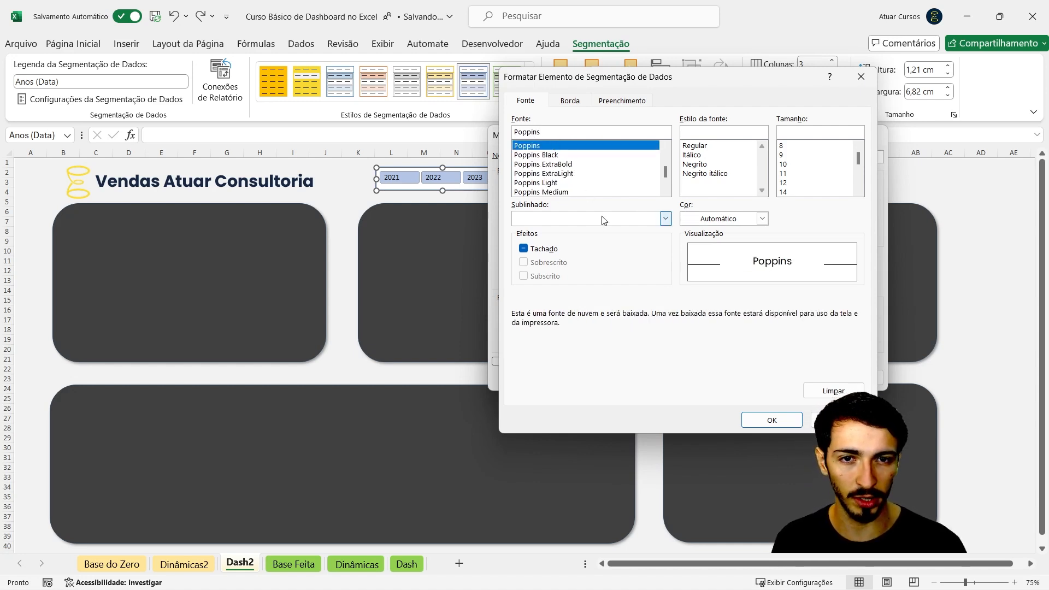
{"action": "left_click", "coordinate": [762, 218]}
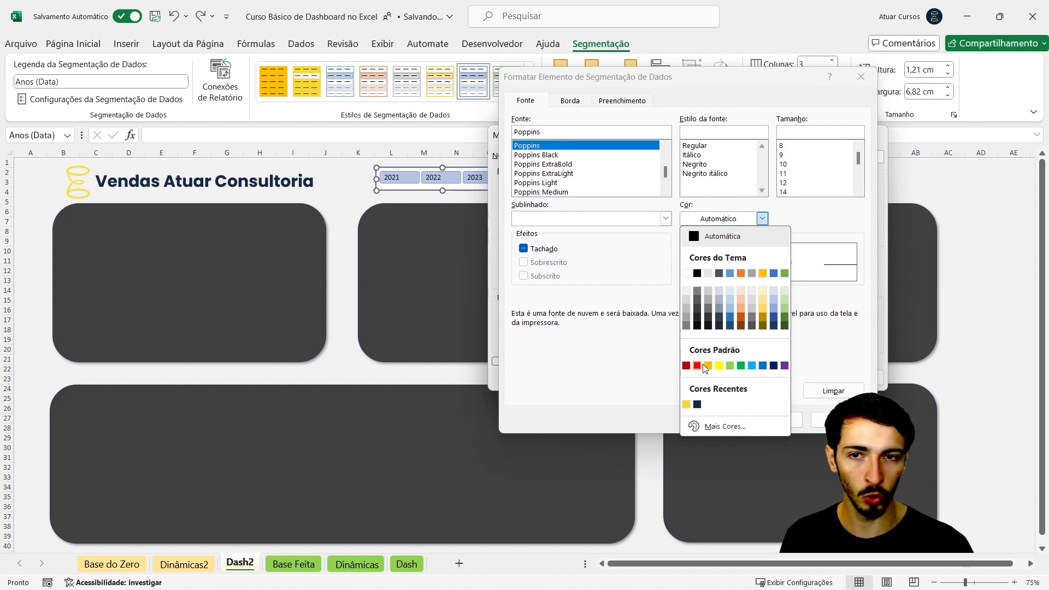
{"action": "left_click", "coordinate": [697, 405]}
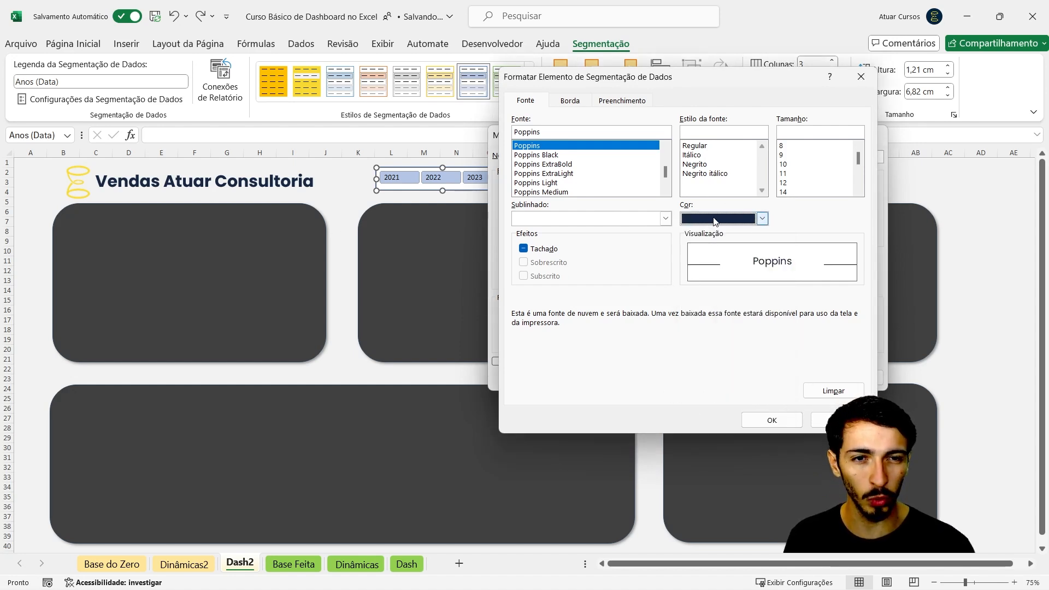
{"action": "left_click", "coordinate": [800, 191]}
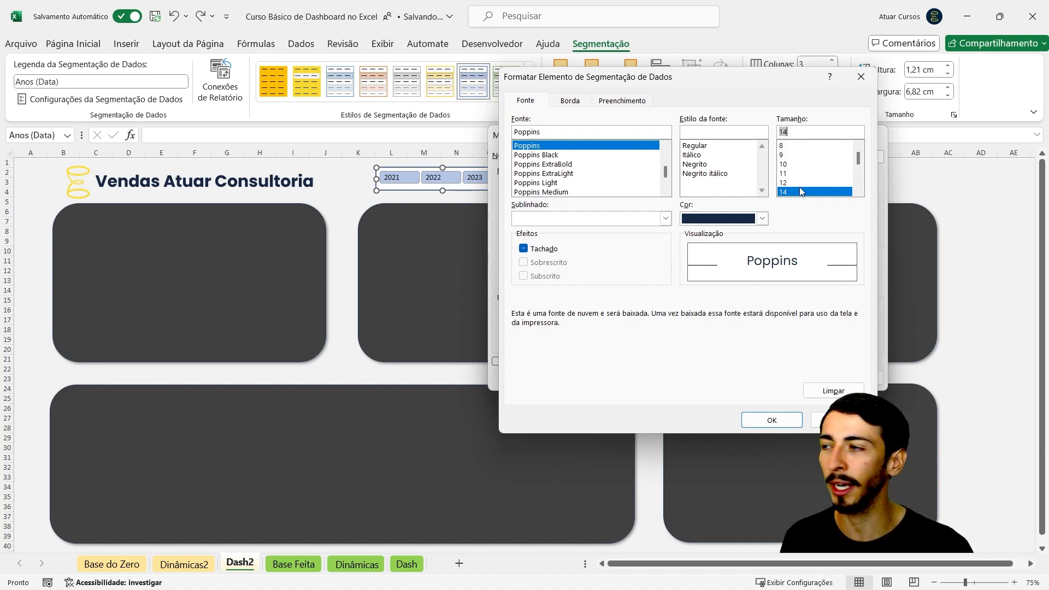
{"action": "left_click", "coordinate": [695, 164]}
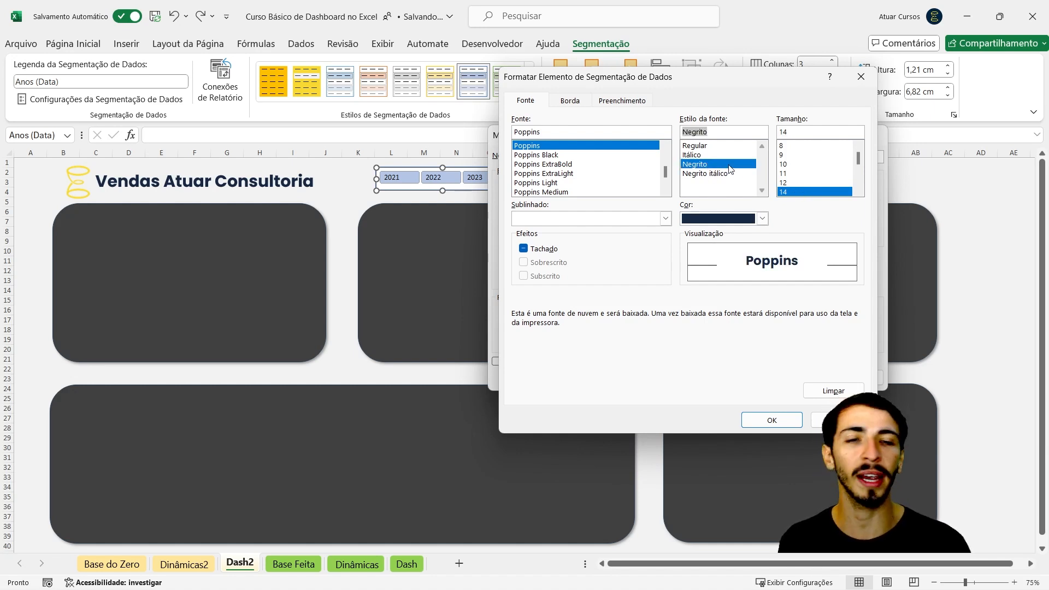
{"action": "left_click", "coordinate": [772, 420]}
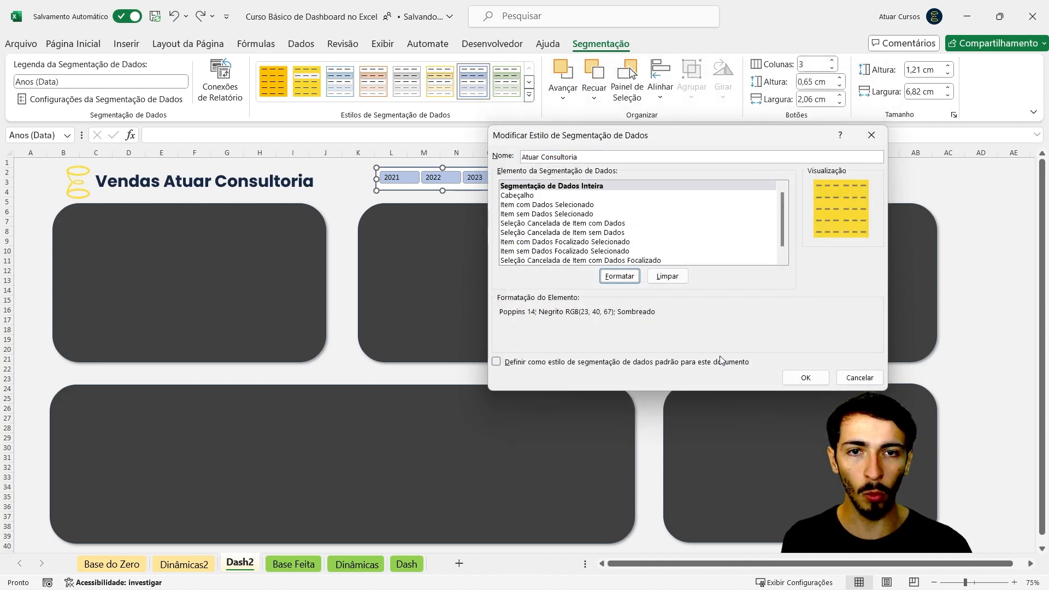
Set the Item com Dados Selecionado element's font to Poppins, bold (Negrito), in the recently used dark navy colour.
{"action": "left_click", "coordinate": [566, 206]}
{"action": "left_click", "coordinate": [614, 278]}
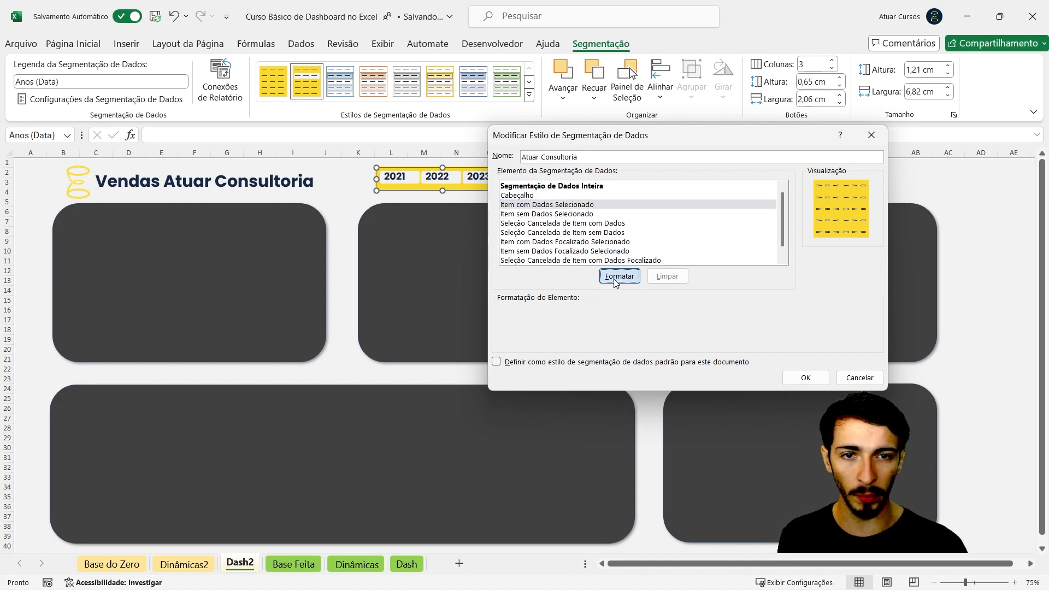
{"action": "left_click", "coordinate": [551, 134]}
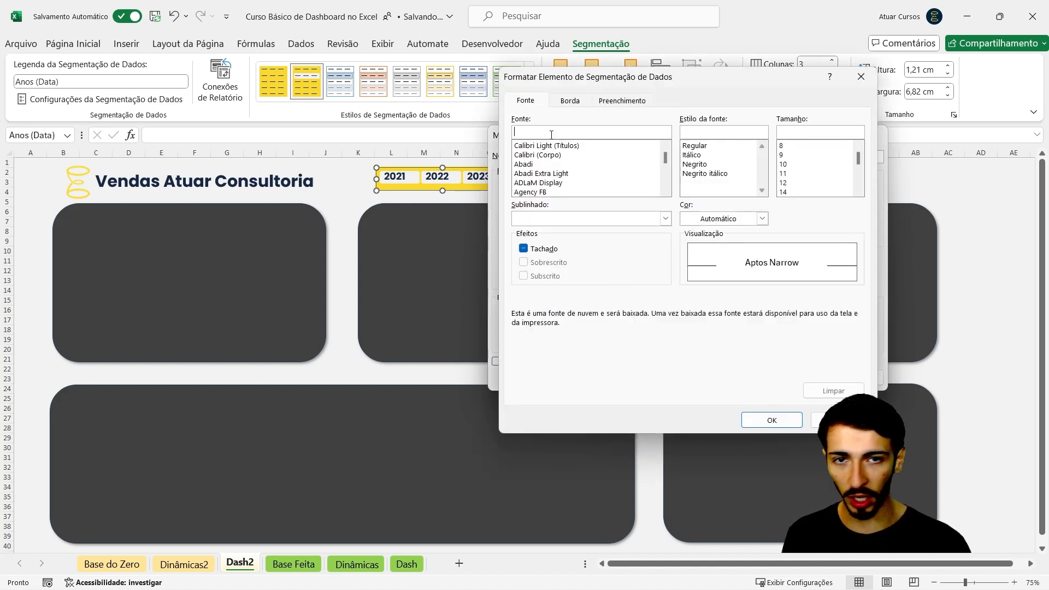
{"action": "type", "text": "Poppins"}
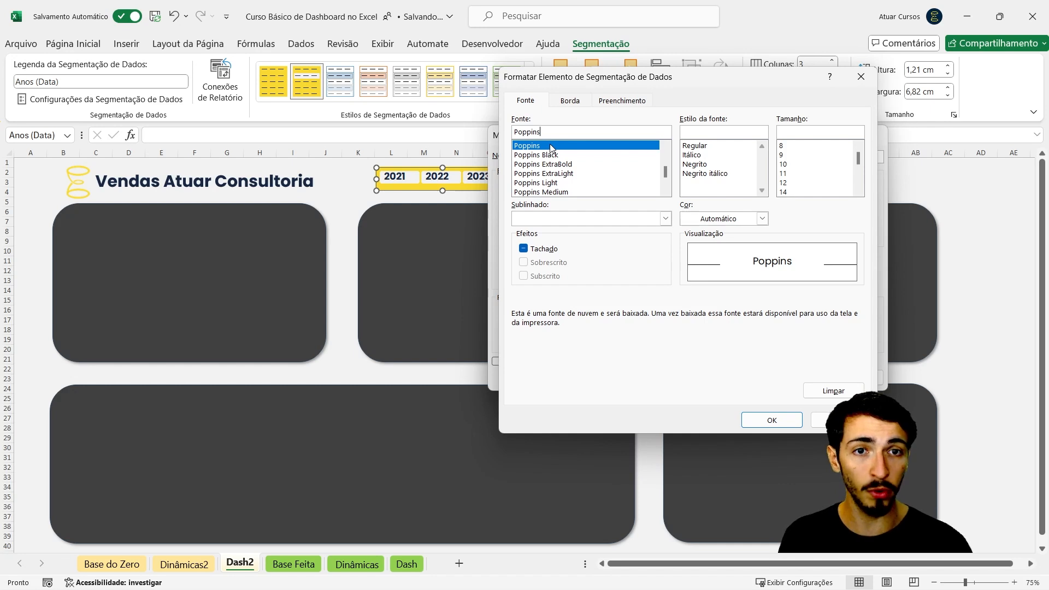
{"action": "left_click", "coordinate": [708, 158]}
{"action": "left_click", "coordinate": [704, 164]}
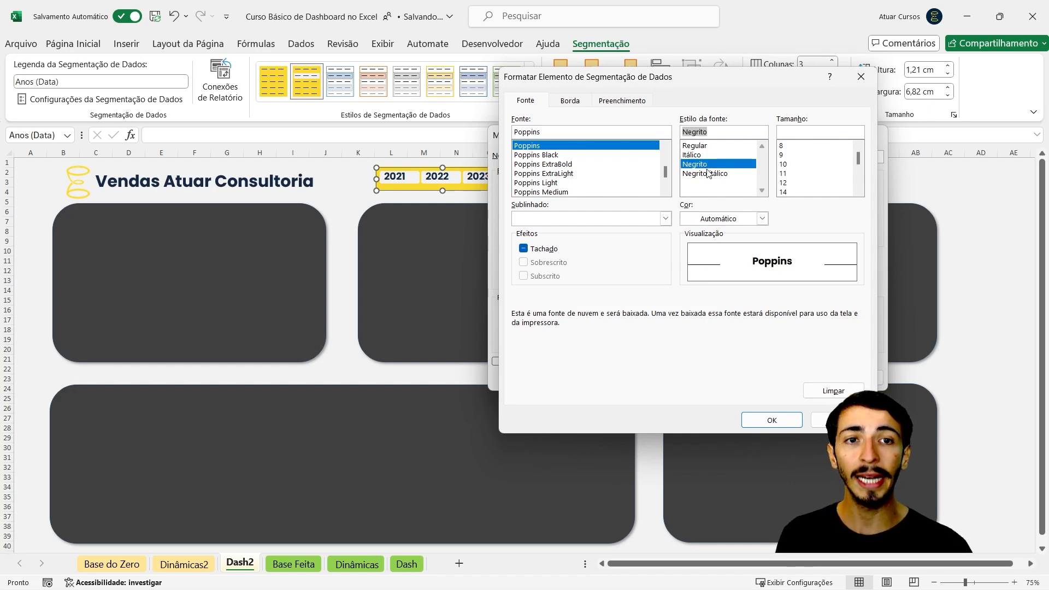
{"action": "left_click", "coordinate": [736, 220]}
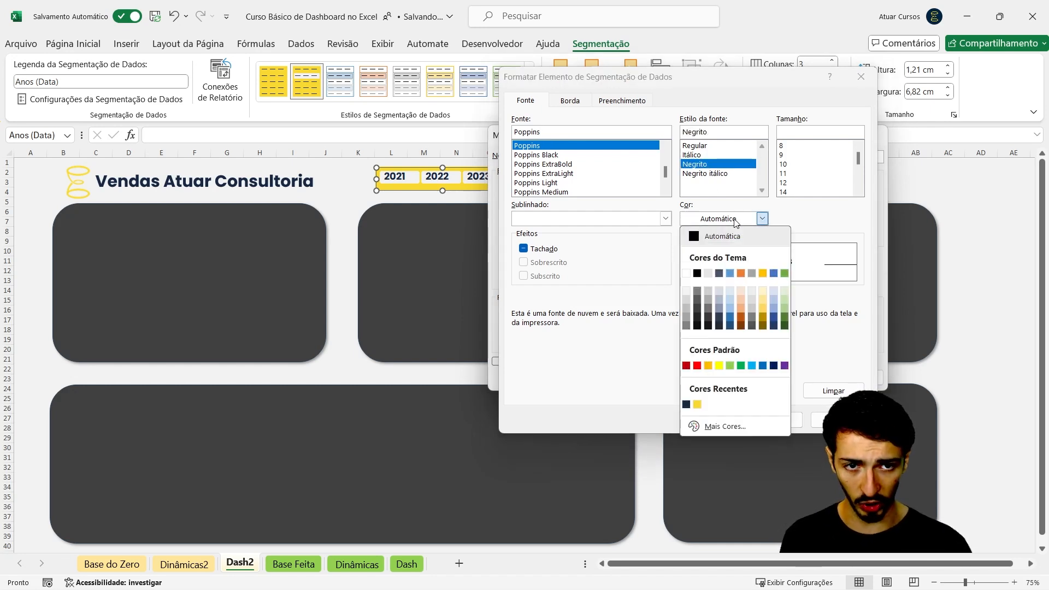
{"action": "left_click", "coordinate": [686, 405]}
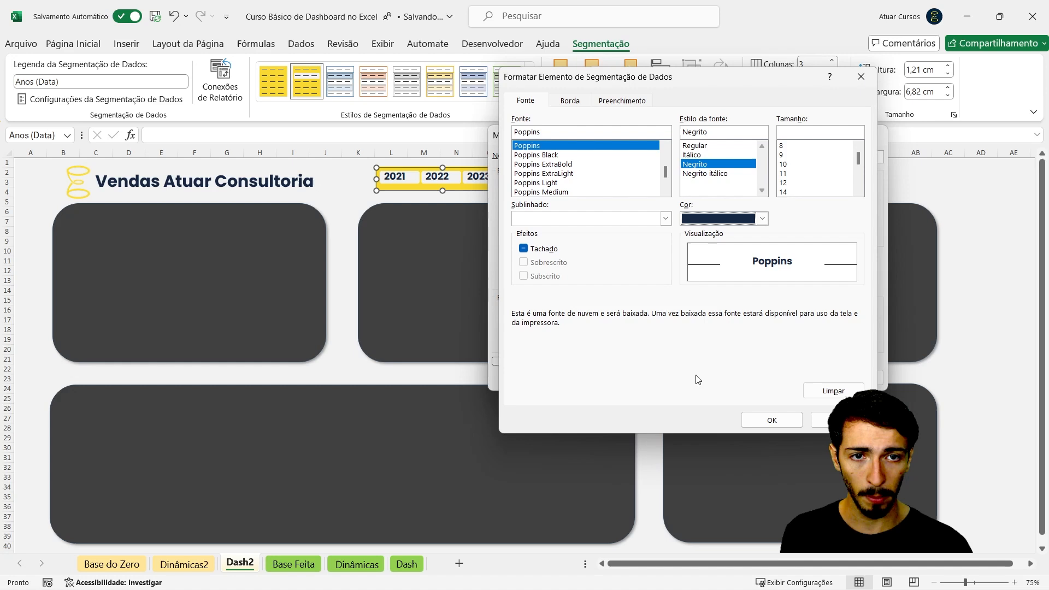
Set the background fill of the Item com Dados Selecionado element to the lightest grey, just below white in the palette.
{"action": "left_click", "coordinate": [622, 101]}
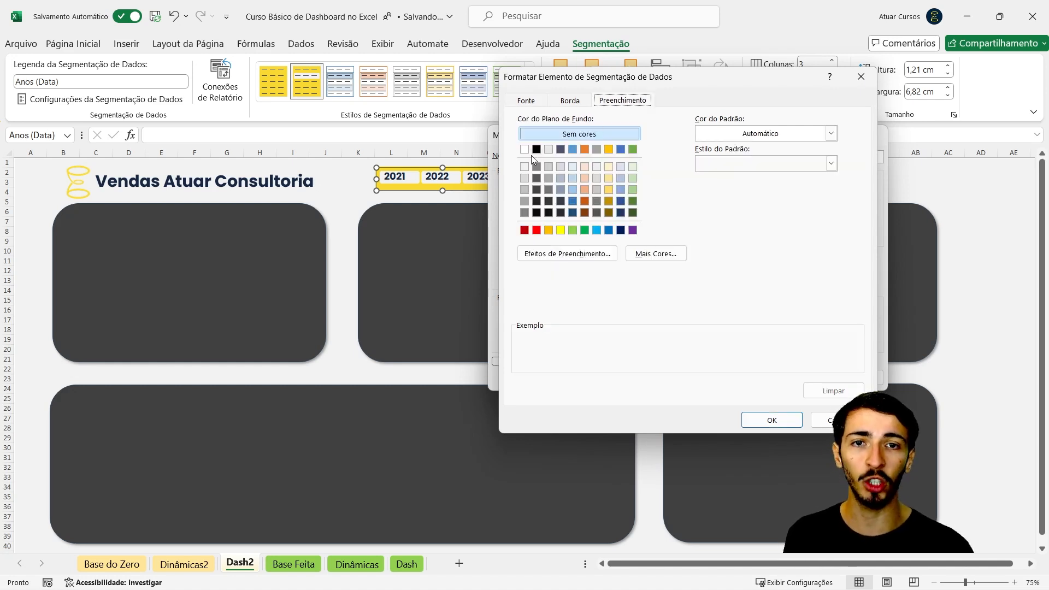
{"action": "left_click", "coordinate": [525, 167]}
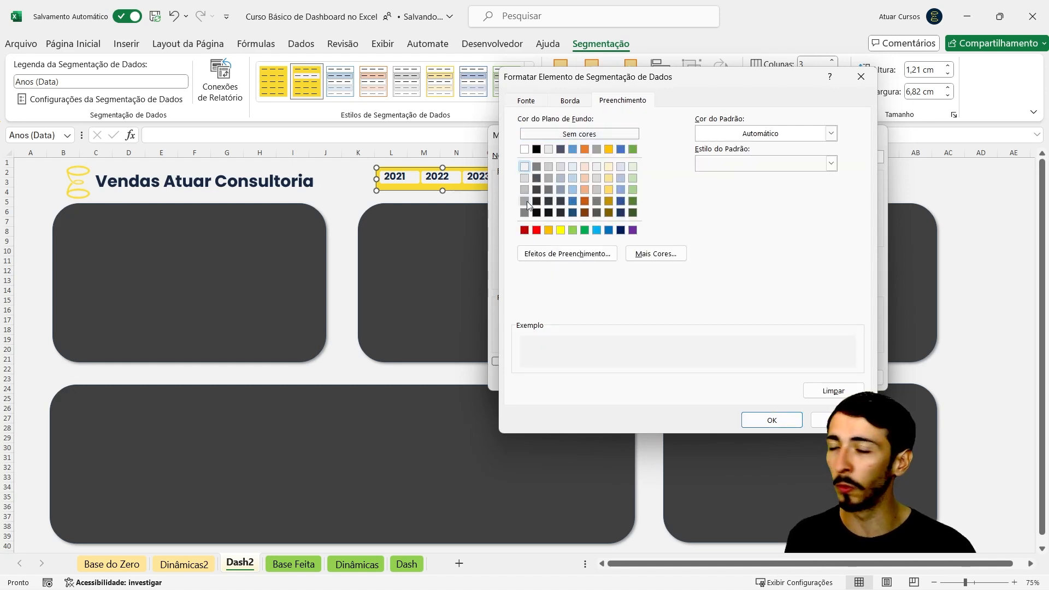
{"action": "left_click", "coordinate": [779, 420]}
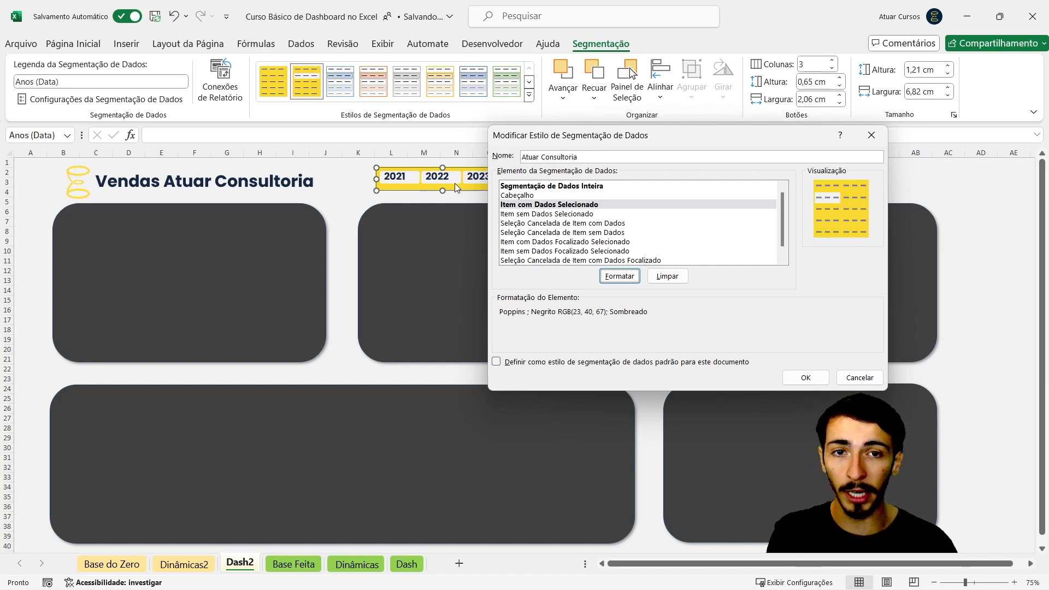
Give the Item com Dados Focalizado Selecionado element the same lightest grey background fill.
{"action": "left_click", "coordinate": [580, 243]}
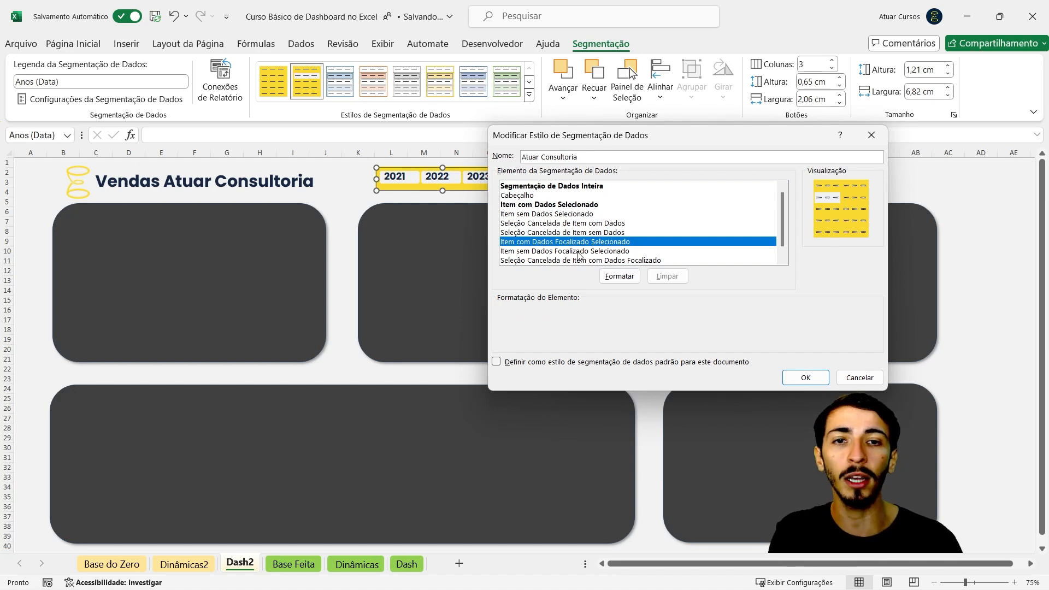
{"action": "left_click", "coordinate": [611, 274]}
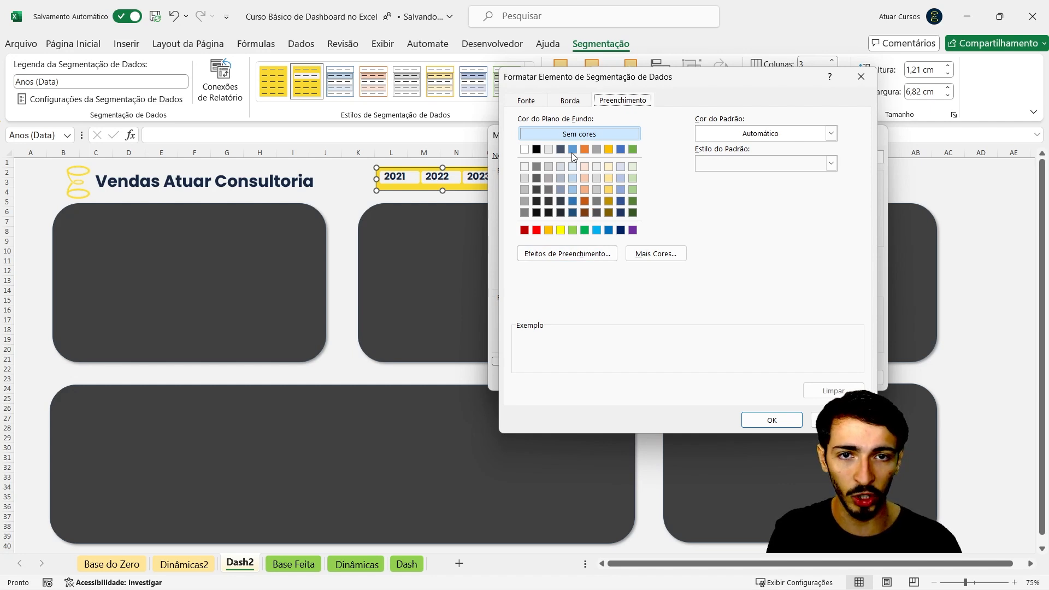
{"action": "left_click", "coordinate": [525, 167]}
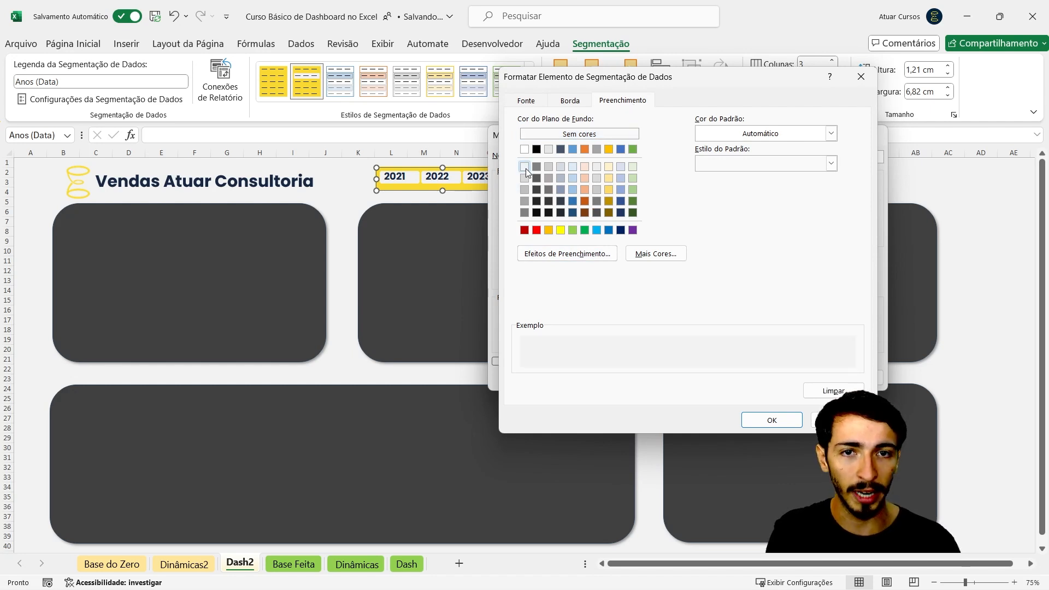
Set the Item com Dados Focalizado Selecionado font to Poppins, bold (Negrito), in the recent dark navy colour, and save the slicer style.
{"action": "left_click", "coordinate": [526, 101]}
{"action": "left_click", "coordinate": [554, 133]}
{"action": "type", "text": "p"}
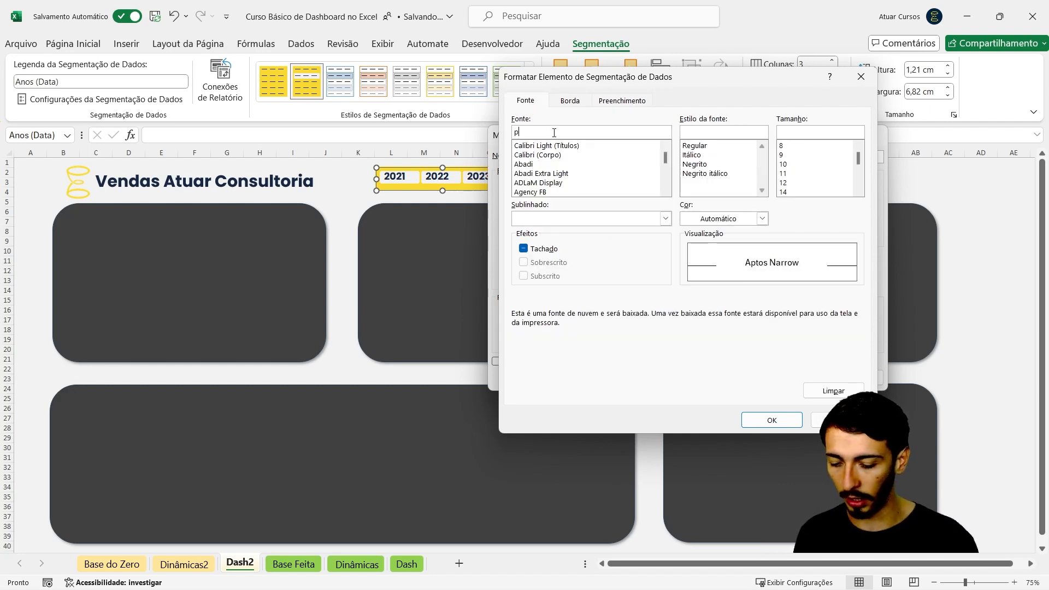
{"action": "type", "text": "oppins"}
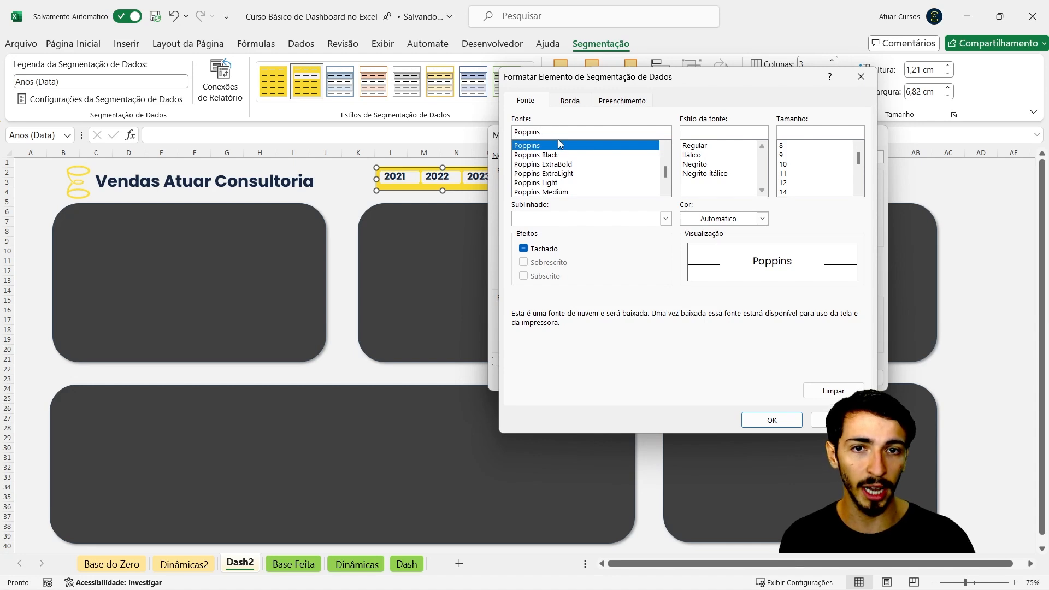
{"action": "left_click", "coordinate": [707, 165]}
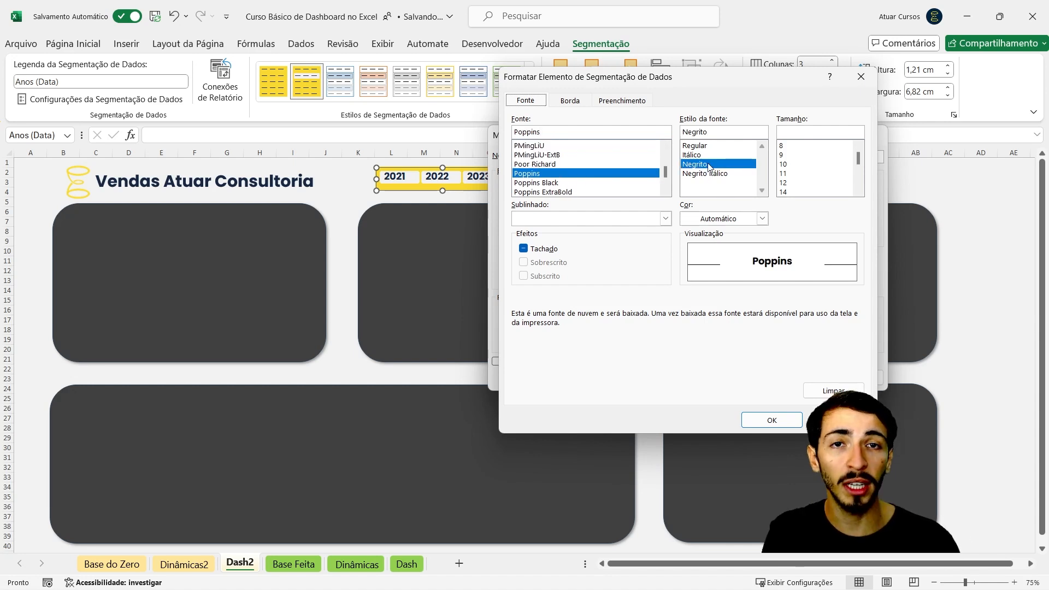
{"action": "left_click", "coordinate": [719, 218]}
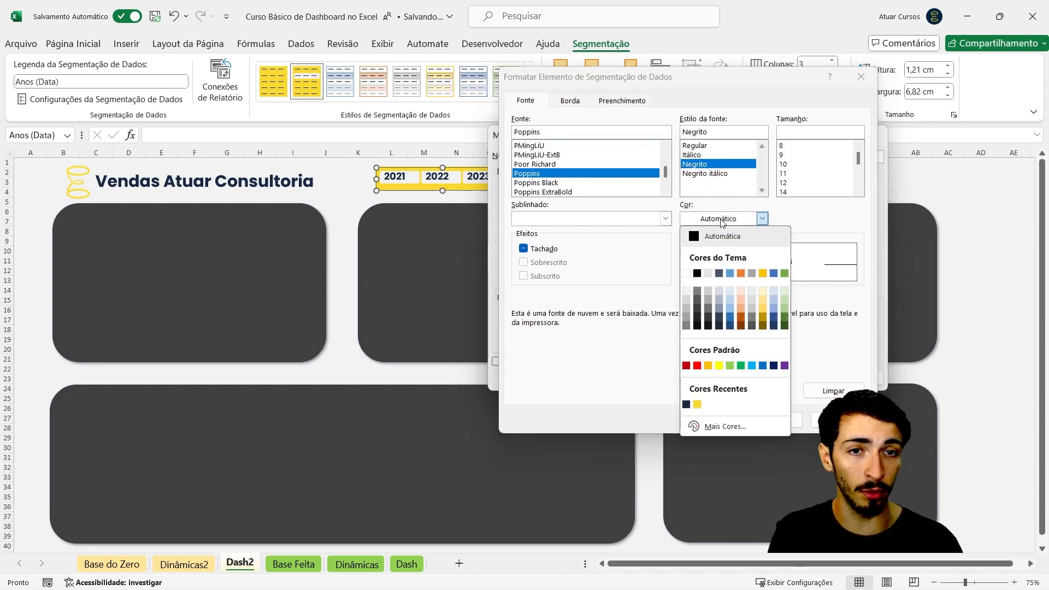
{"action": "left_click", "coordinate": [686, 405]}
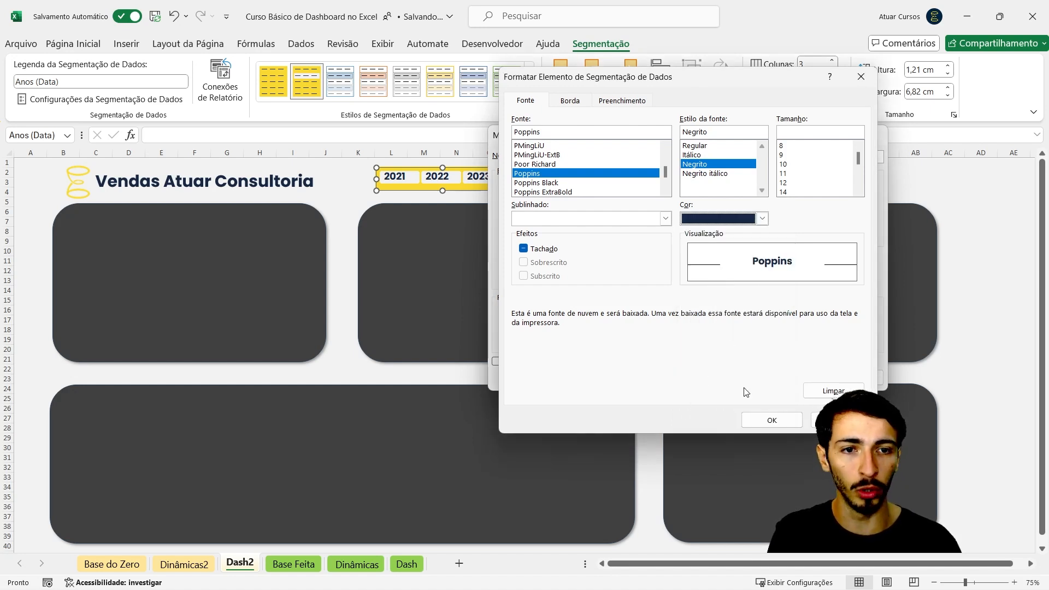
{"action": "left_click", "coordinate": [767, 418]}
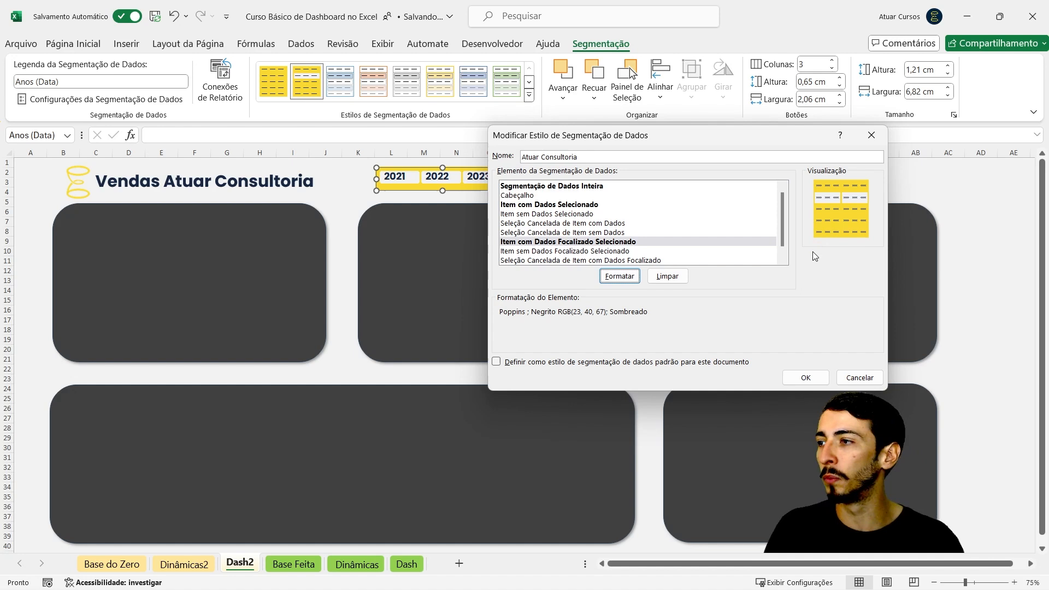
{"action": "left_click", "coordinate": [827, 378]}
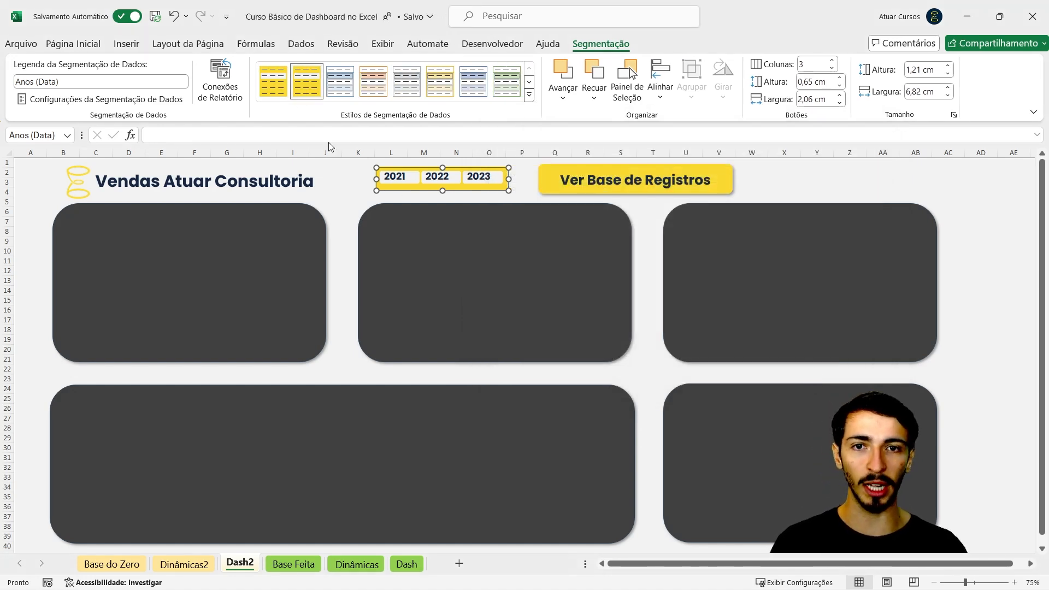
Deselect the year slicer and switch to the Dash sheet to compare it with the example's slicer.
{"action": "left_click", "coordinate": [359, 184]}
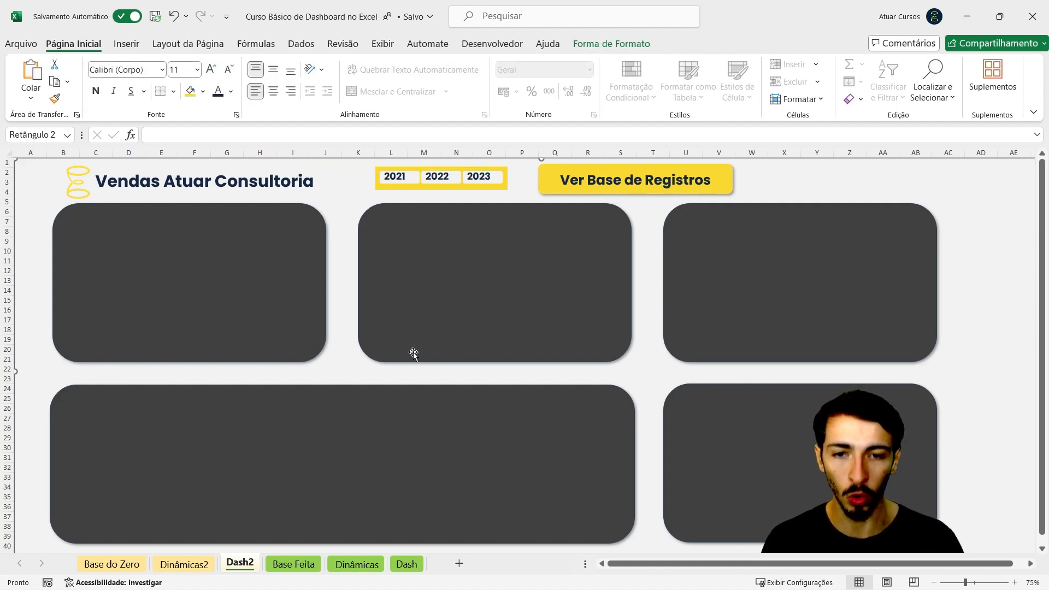
{"action": "left_click", "coordinate": [414, 567]}
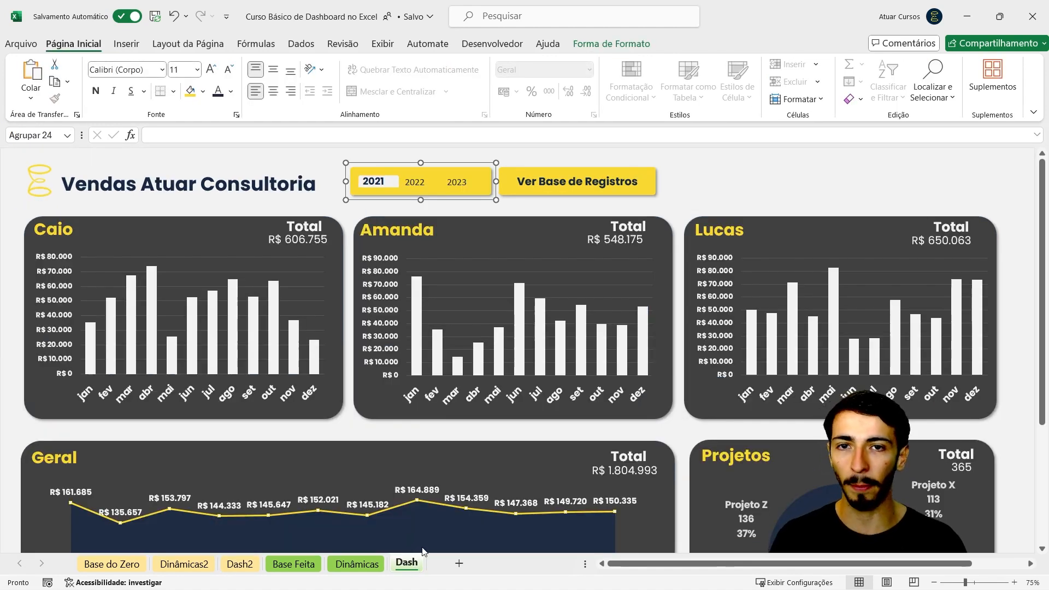